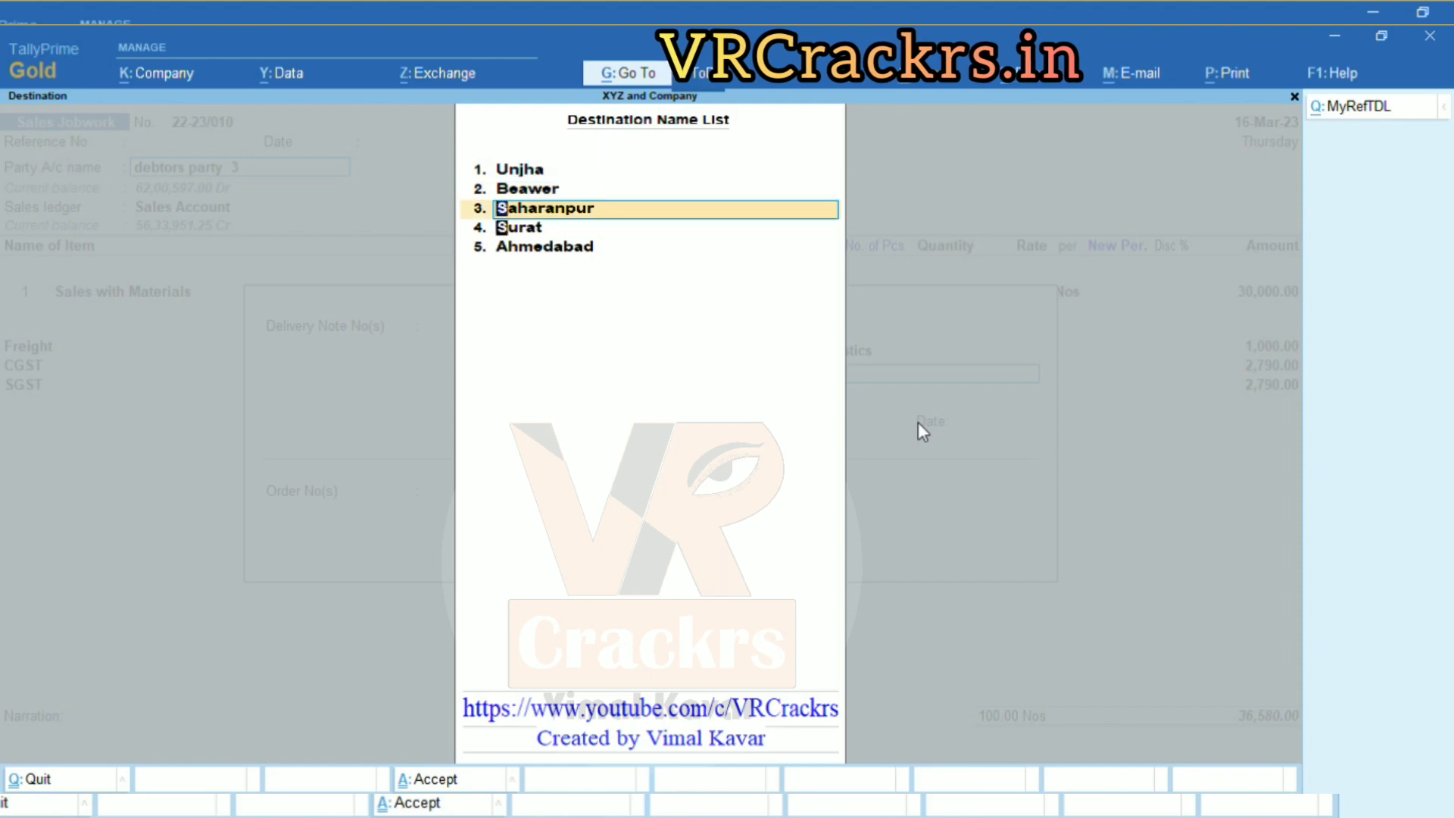
{"action": "key", "text": "Down"}
{"action": "key", "text": "Down"}
Close the destination list and back out of the Surat choice to the voucher's dispatch details.
{"action": "key", "text": "Return"}
{"action": "key", "text": "Return"}
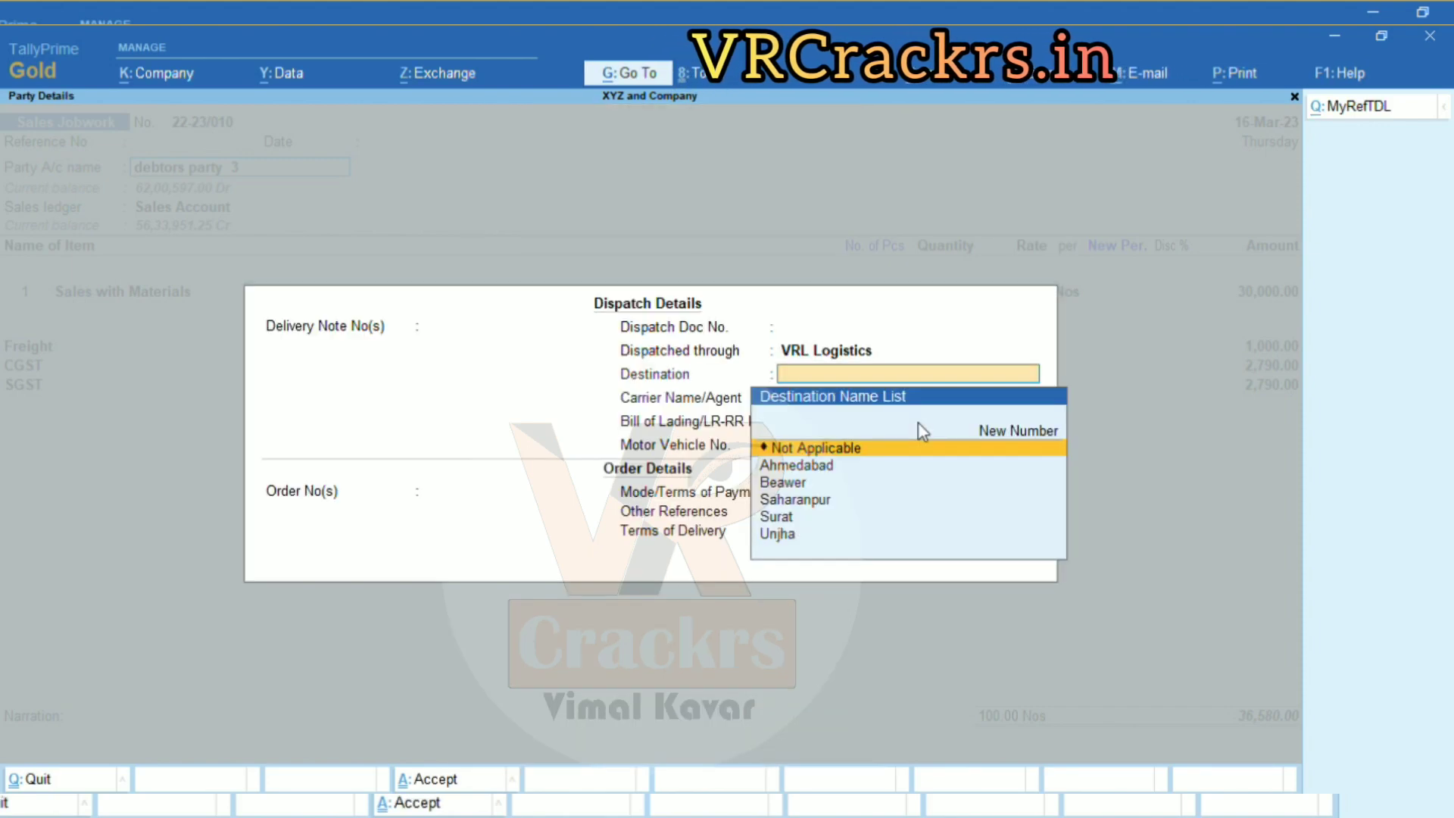
{"action": "key", "text": "Down"}
{"action": "key", "text": "Down"}
{"action": "key", "text": "Down"}
{"action": "key", "text": "Down"}
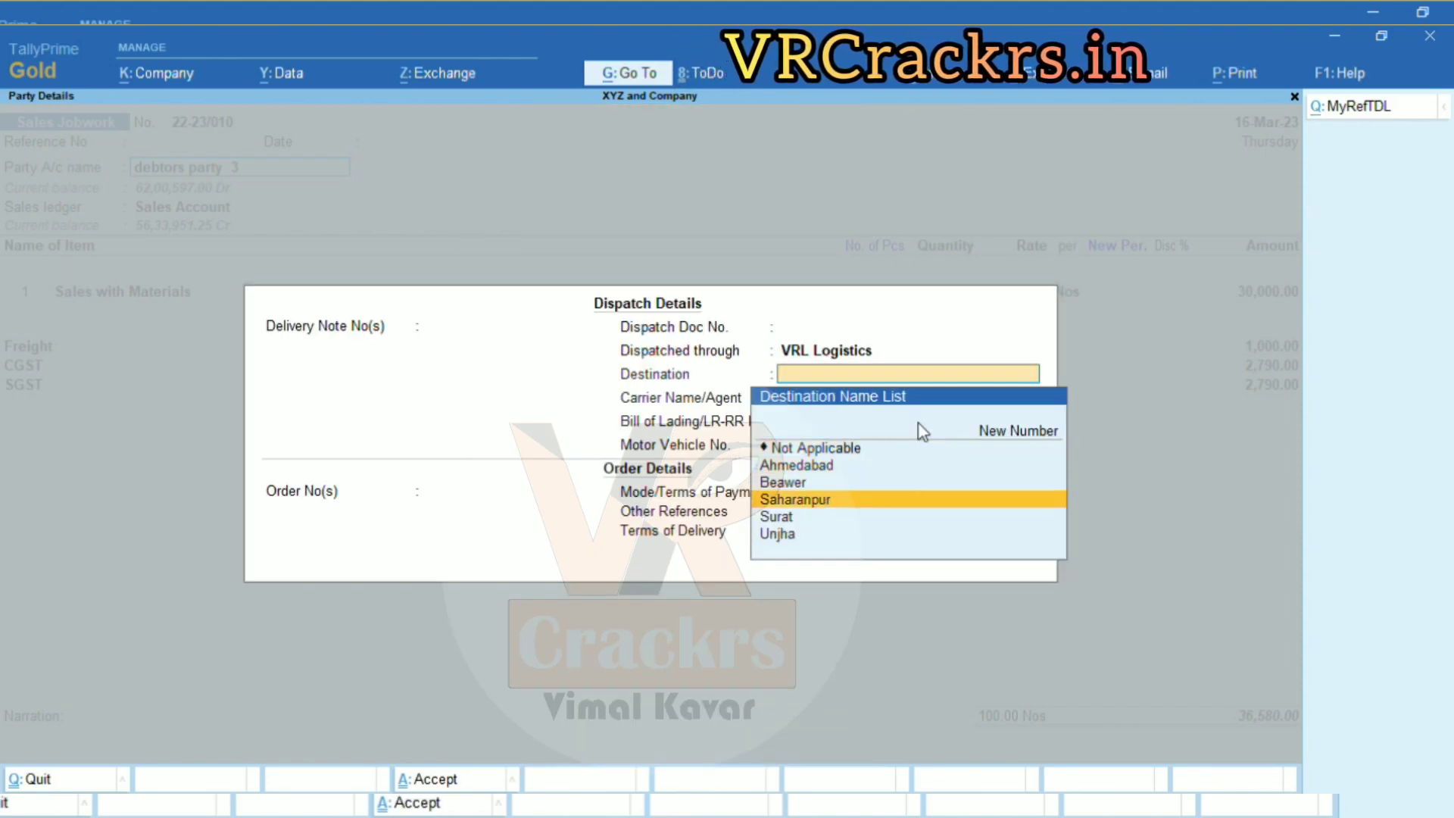
{"action": "key", "text": "Return"}
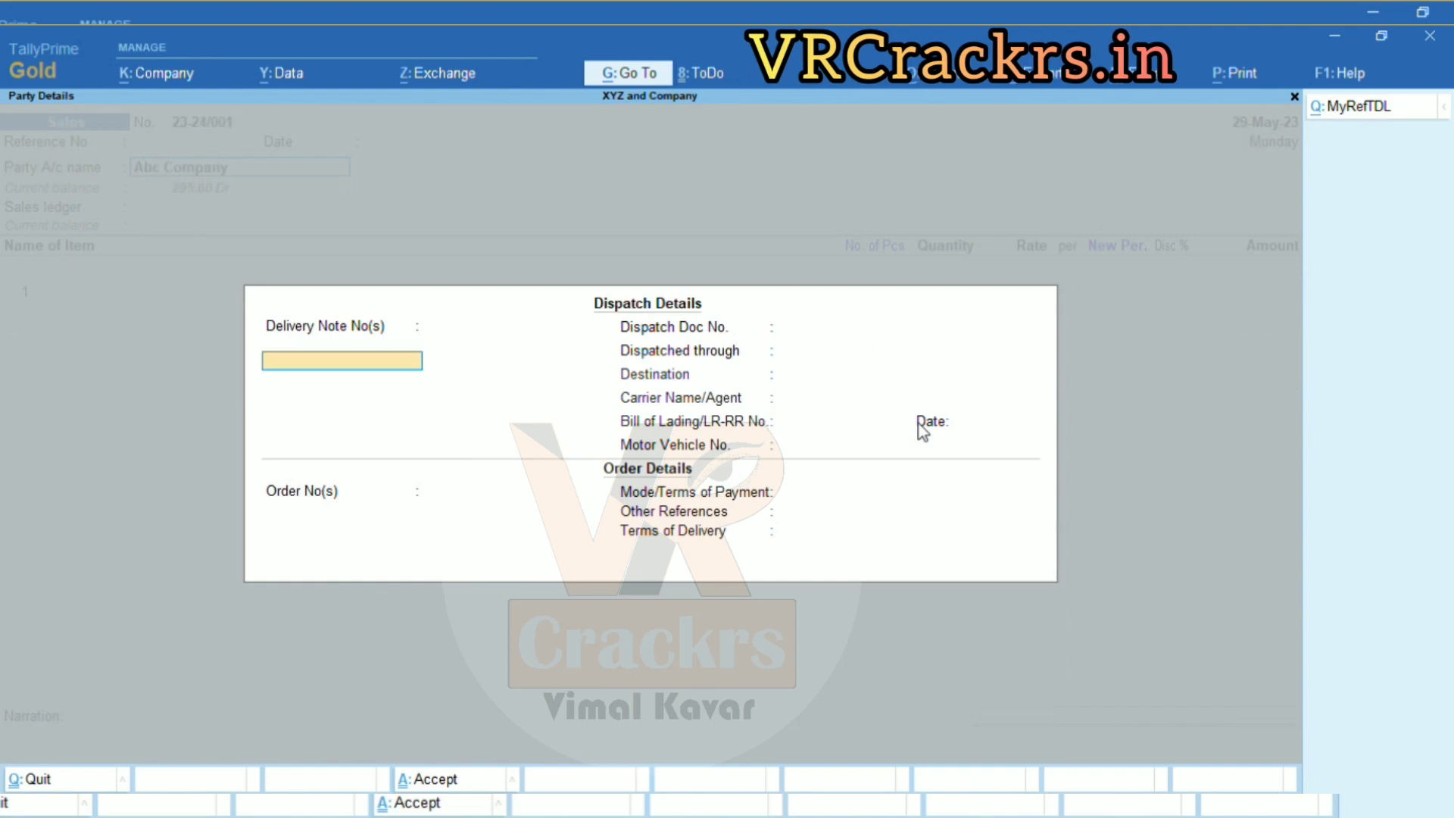
{"action": "key", "text": "Return"}
{"action": "key", "text": "Return"}
{"action": "key", "text": "Return"}
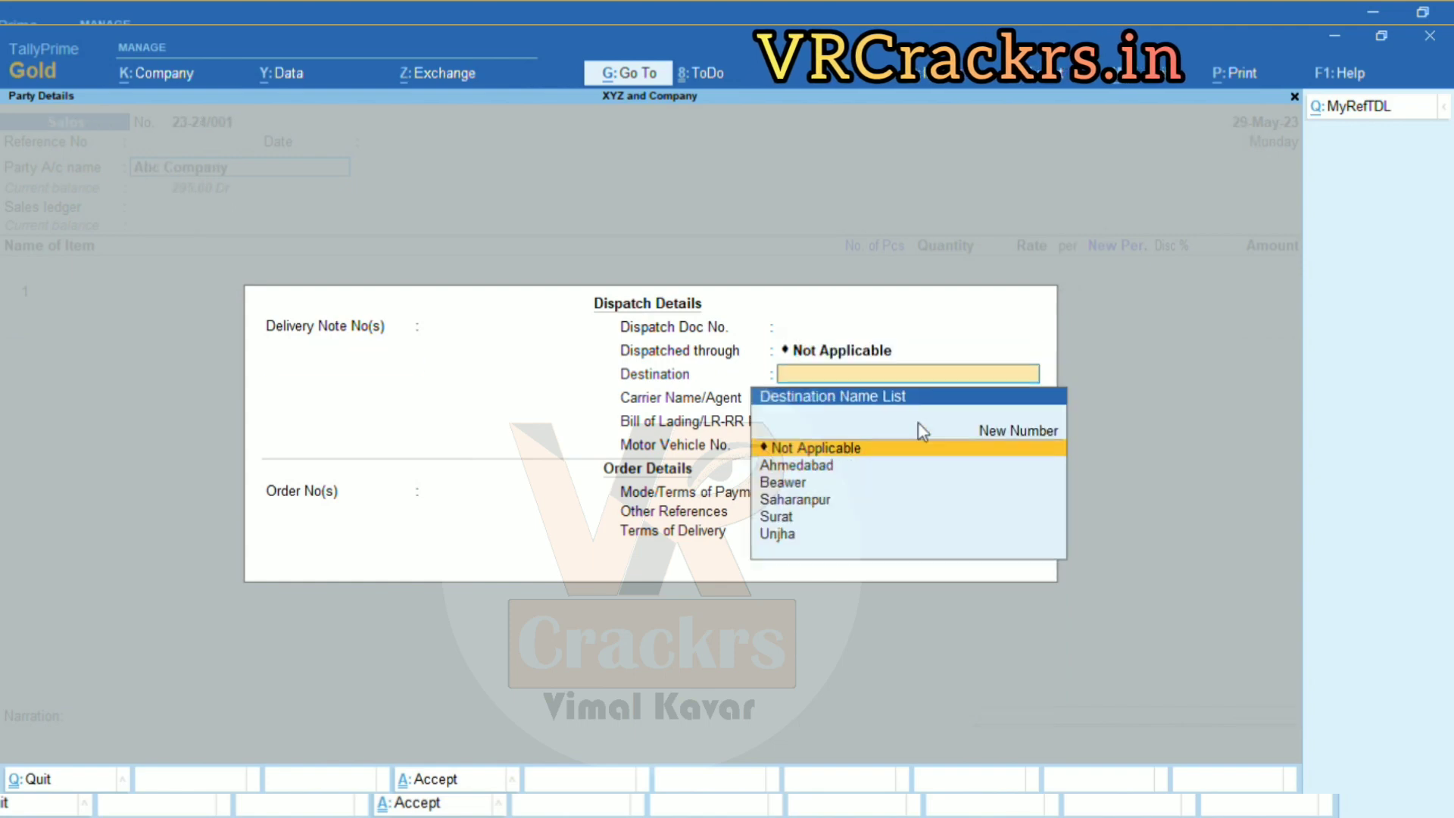
{"action": "key", "text": "BackSpace"}
{"action": "key", "text": "BackSpace"}
{"action": "key", "text": "BackSpace"}
{"action": "key", "text": "Escape"}
{"action": "key", "text": "Escape"}
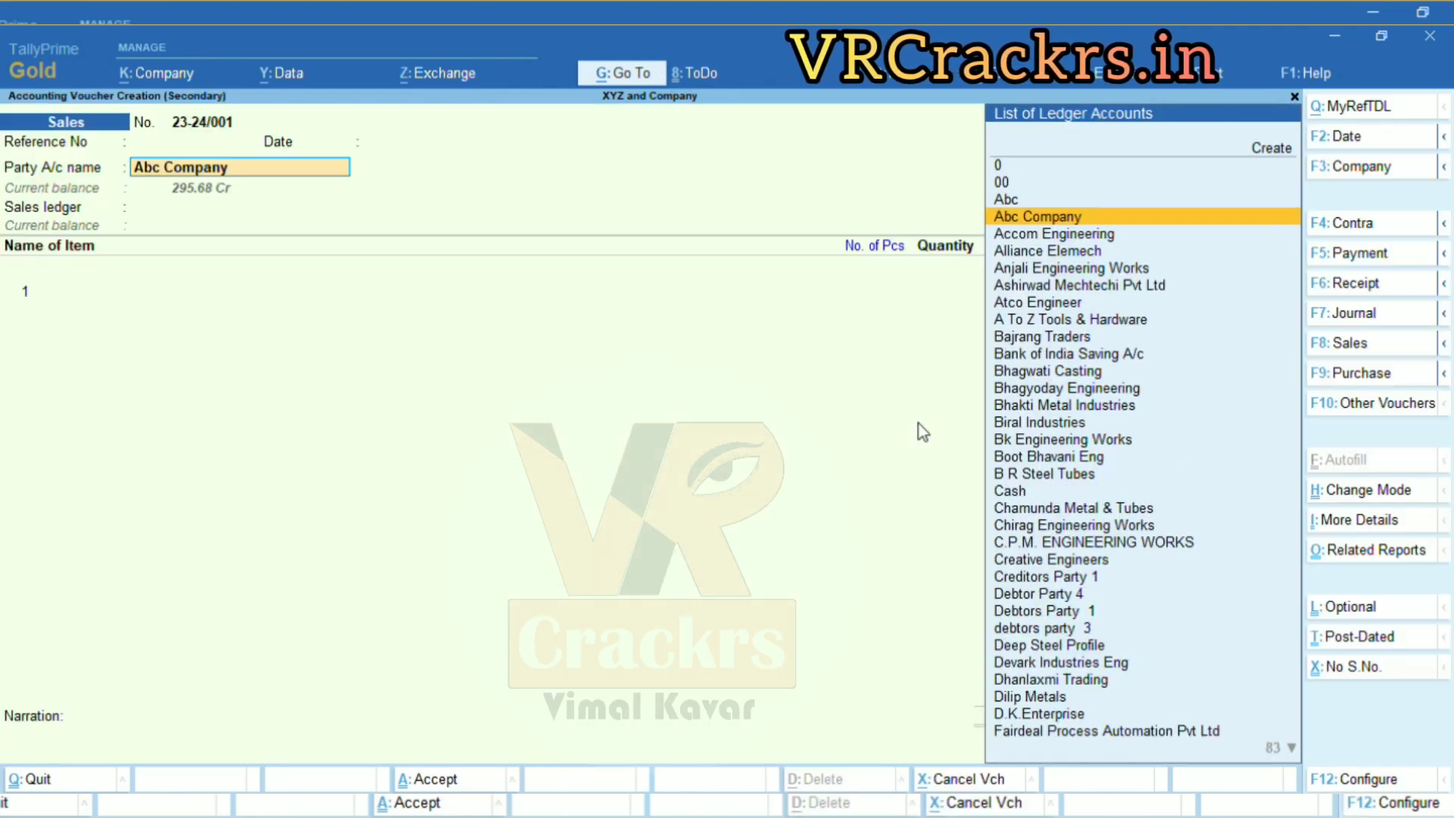
{"action": "key", "text": "Return"}
{"action": "key", "text": "Return"}
Set VRL Logistics as dispatched through and Unjha as the destination.
{"action": "key", "text": "Return"}
{"action": "key", "text": "Return"}
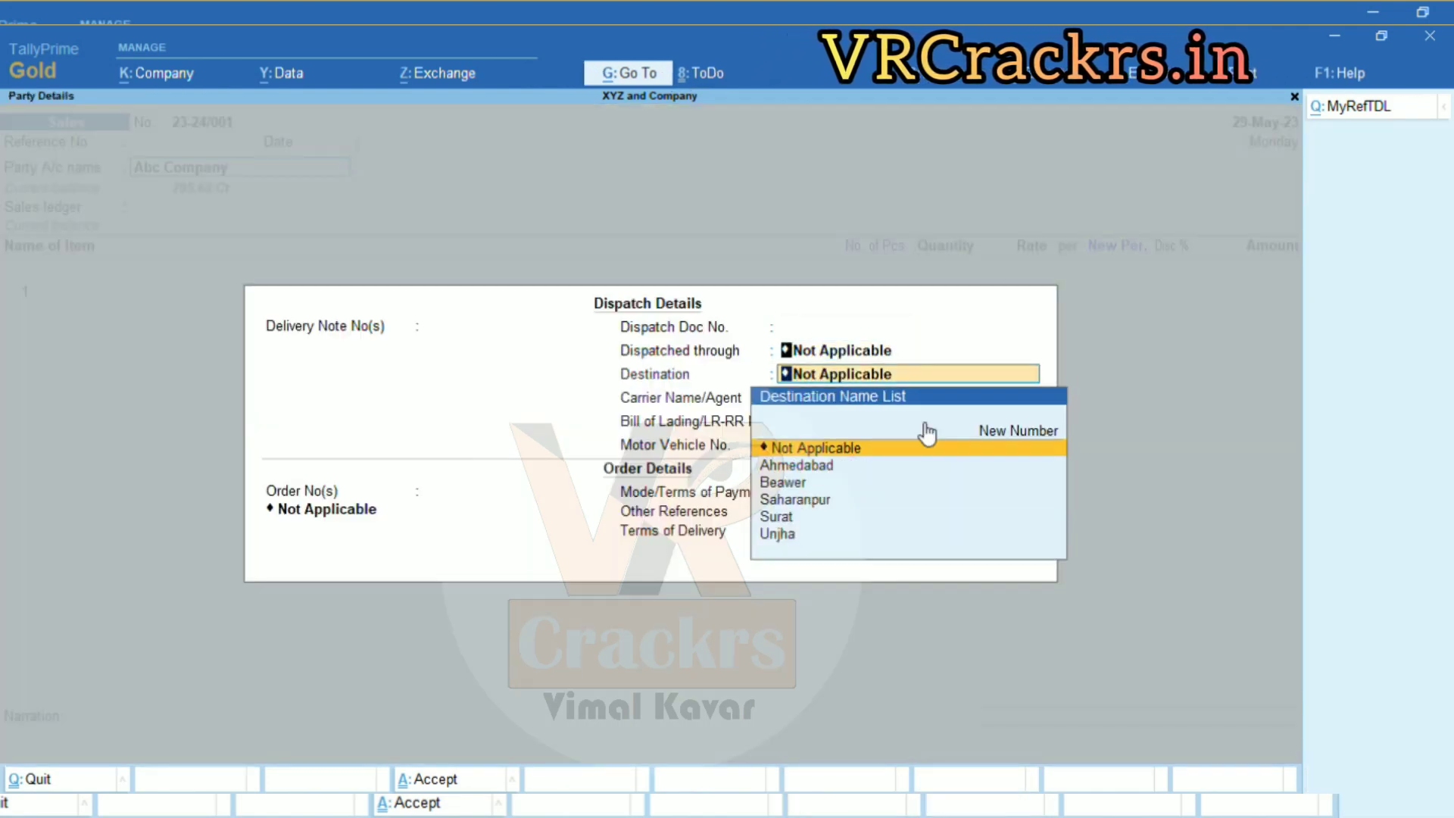
{"action": "key", "text": "BackSpace"}
{"action": "key", "text": "Down"}
{"action": "key", "text": "Down"}
{"action": "key", "text": "Down"}
{"action": "key", "text": "Down"}
{"action": "key", "text": "Return"}
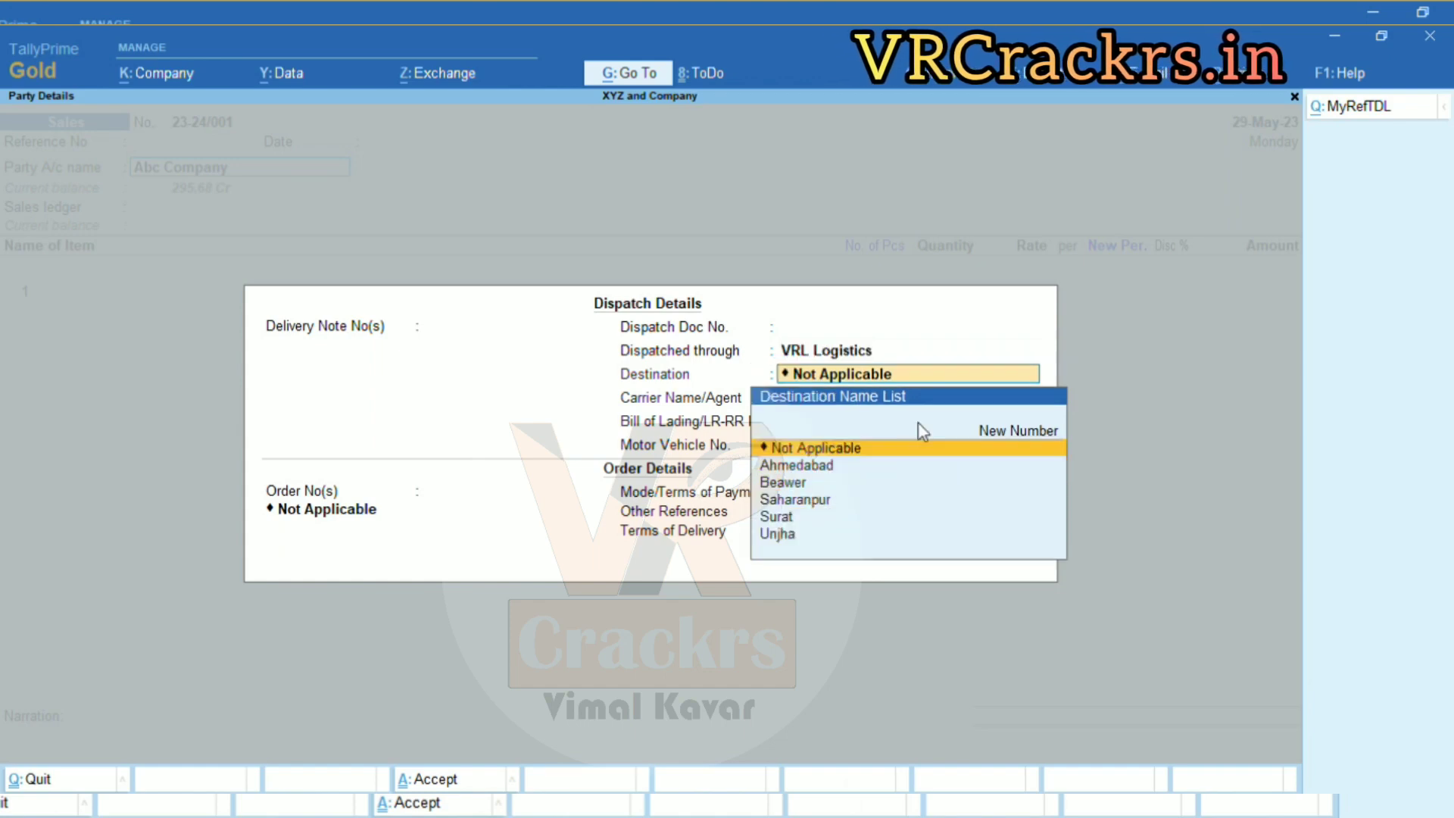
{"action": "key", "text": "Down"}
{"action": "key", "text": "Down"}
{"action": "key", "text": "Down"}
{"action": "key", "text": "Down"}
{"action": "key", "text": "Down"}
{"action": "key", "text": "Return"}
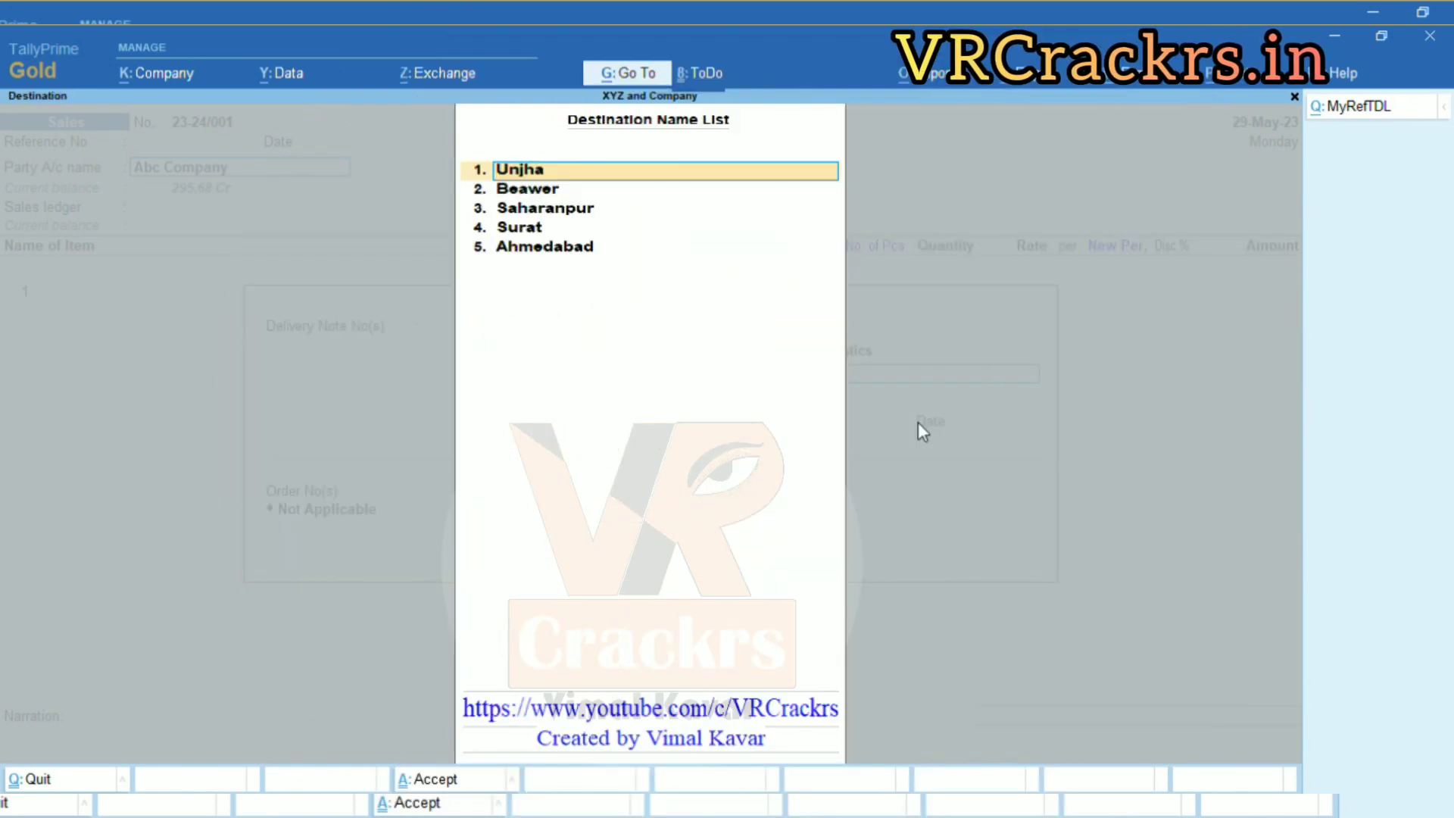
{"action": "key", "text": "Down"}
{"action": "key", "text": "Down"}
{"action": "key", "text": "Down"}
{"action": "key", "text": "Down"}
{"action": "key", "text": "Down"}
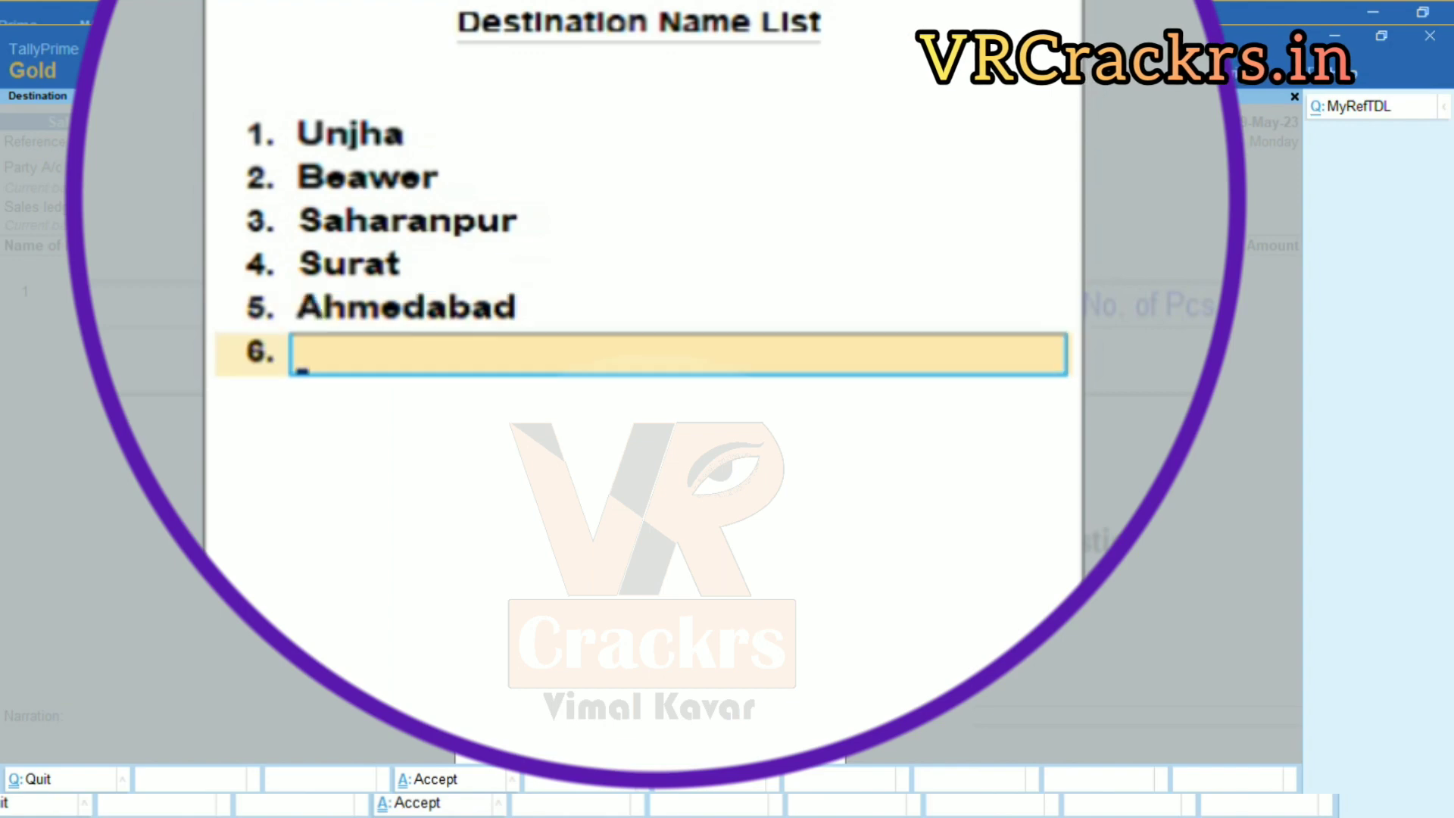
Add Bhuj and Delhi as new destinations, discarding the mistyped Vatva and Sura entries.
{"action": "type", "text": "Vatva"}
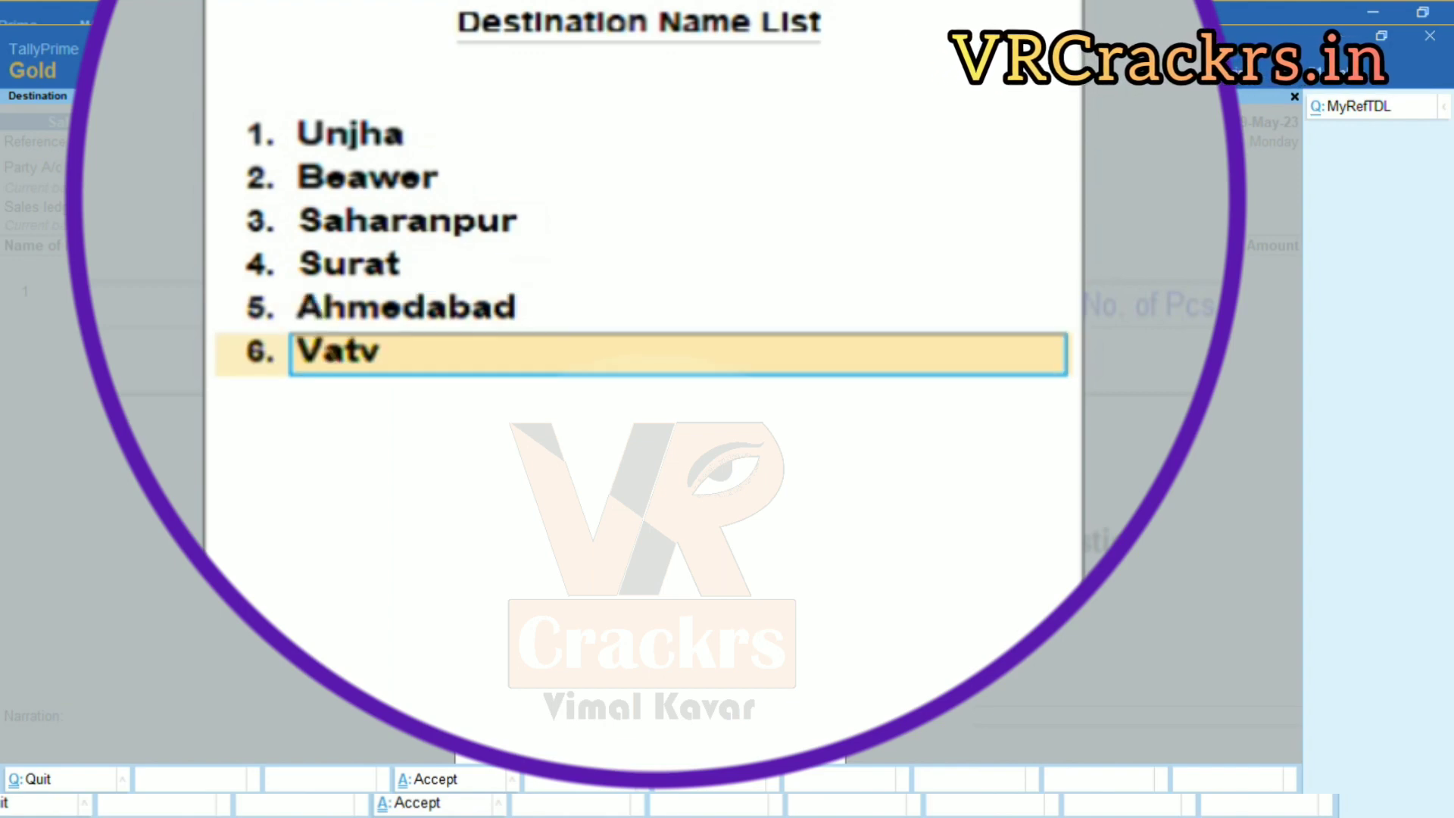
{"action": "key", "text": "BackSpace"}
{"action": "key", "text": "BackSpace"}
{"action": "key", "text": "BackSpace"}
{"action": "key", "text": "BackSpace"}
{"action": "key", "text": "BackSpace"}
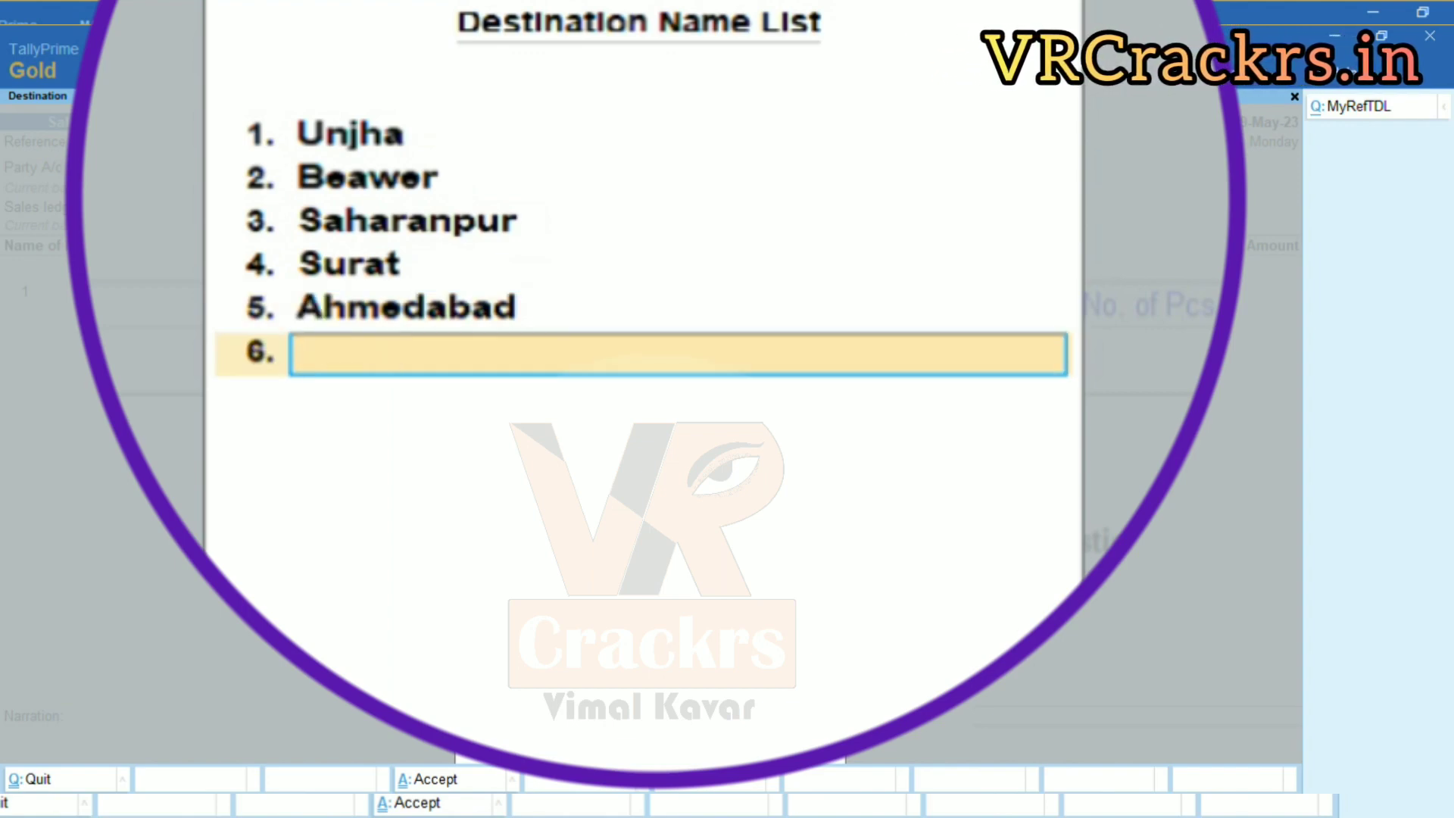
{"action": "type", "text": "Sura"}
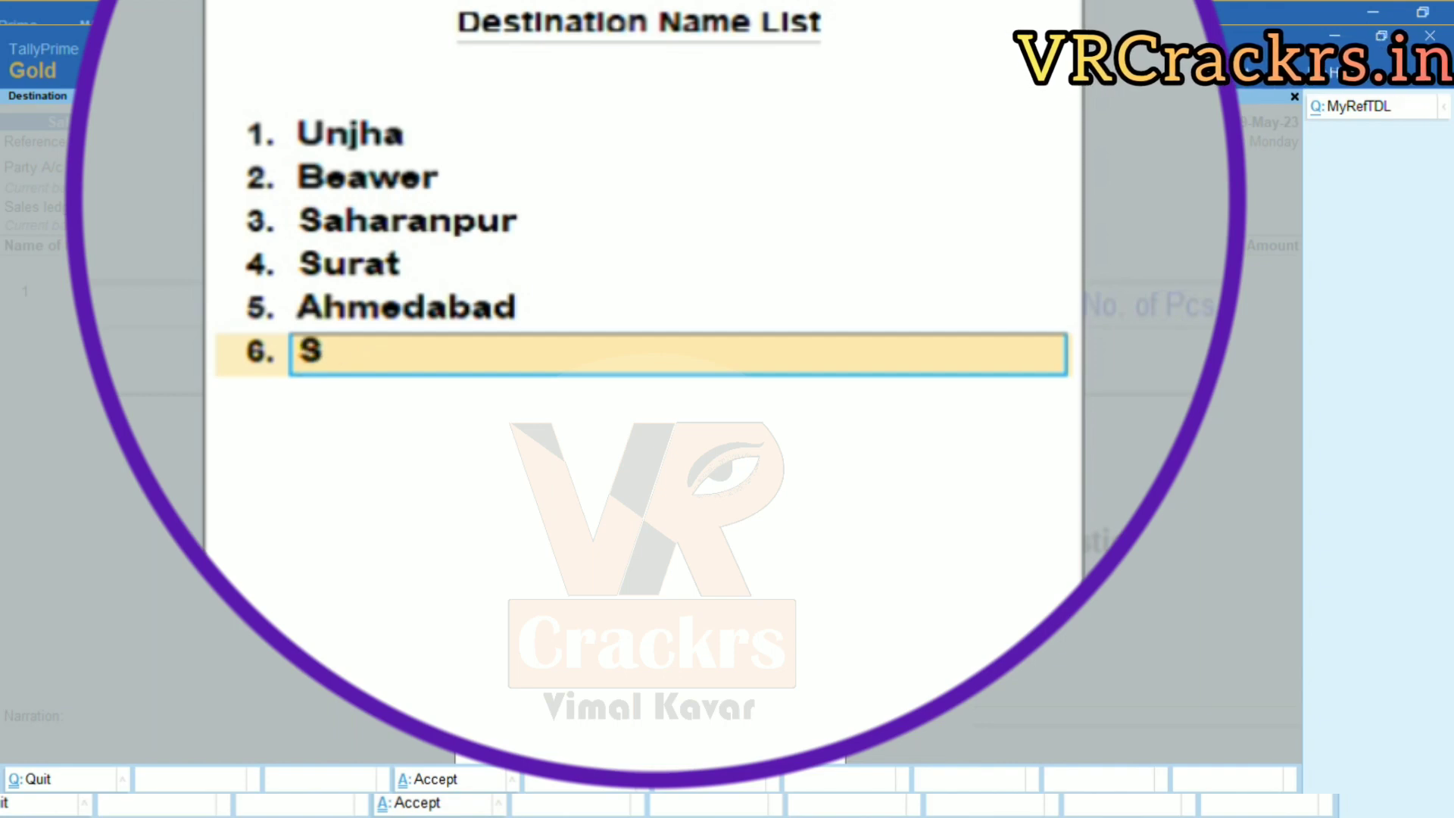
{"action": "key", "text": "BackSpace"}
{"action": "key", "text": "BackSpace"}
{"action": "key", "text": "BackSpace"}
{"action": "key", "text": "BackSpace"}
{"action": "type", "text": "Bhuj"}
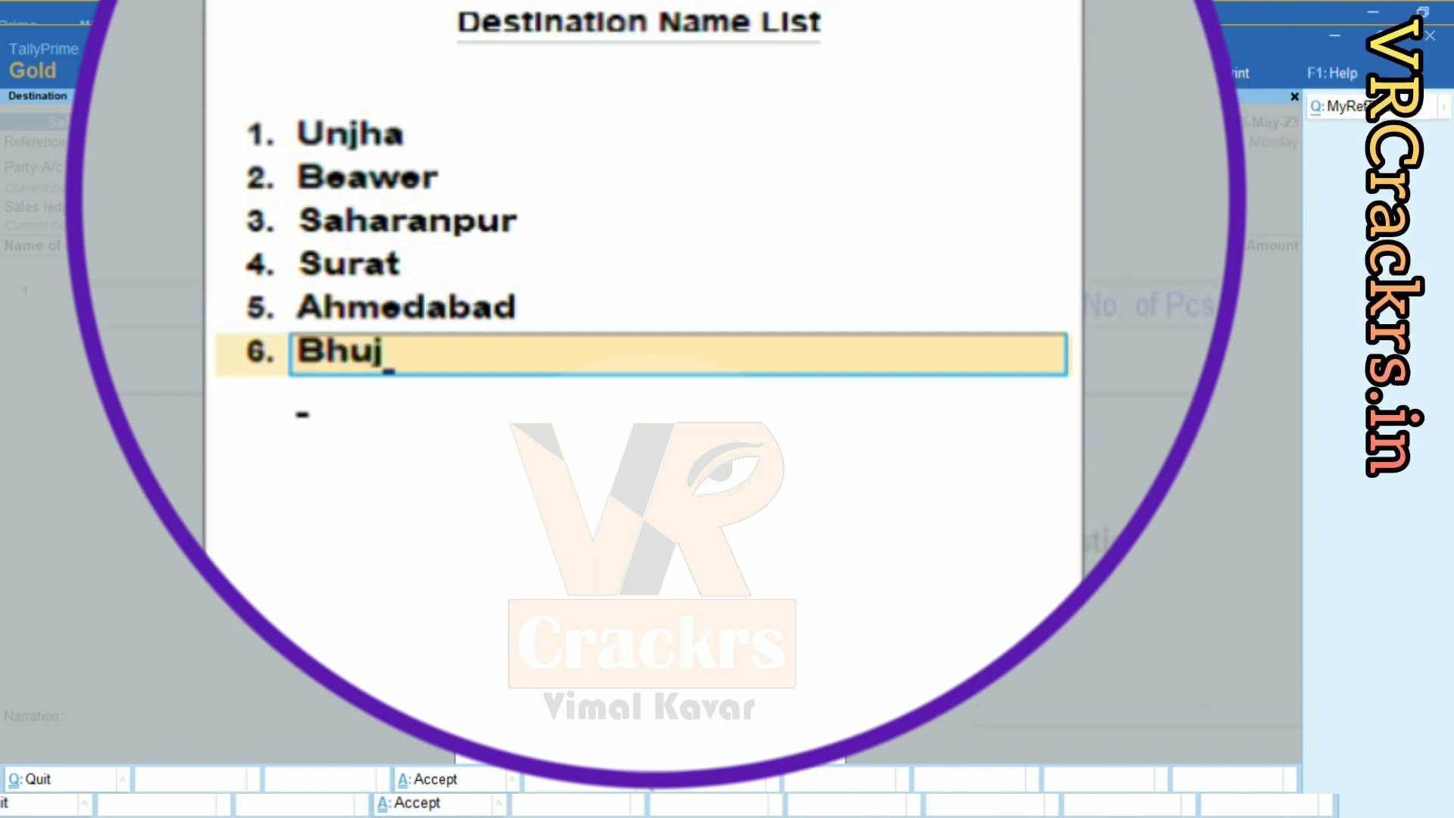
{"action": "key", "text": "Return"}
{"action": "type", "text": "Delhi"}
{"action": "key", "text": "Return"}
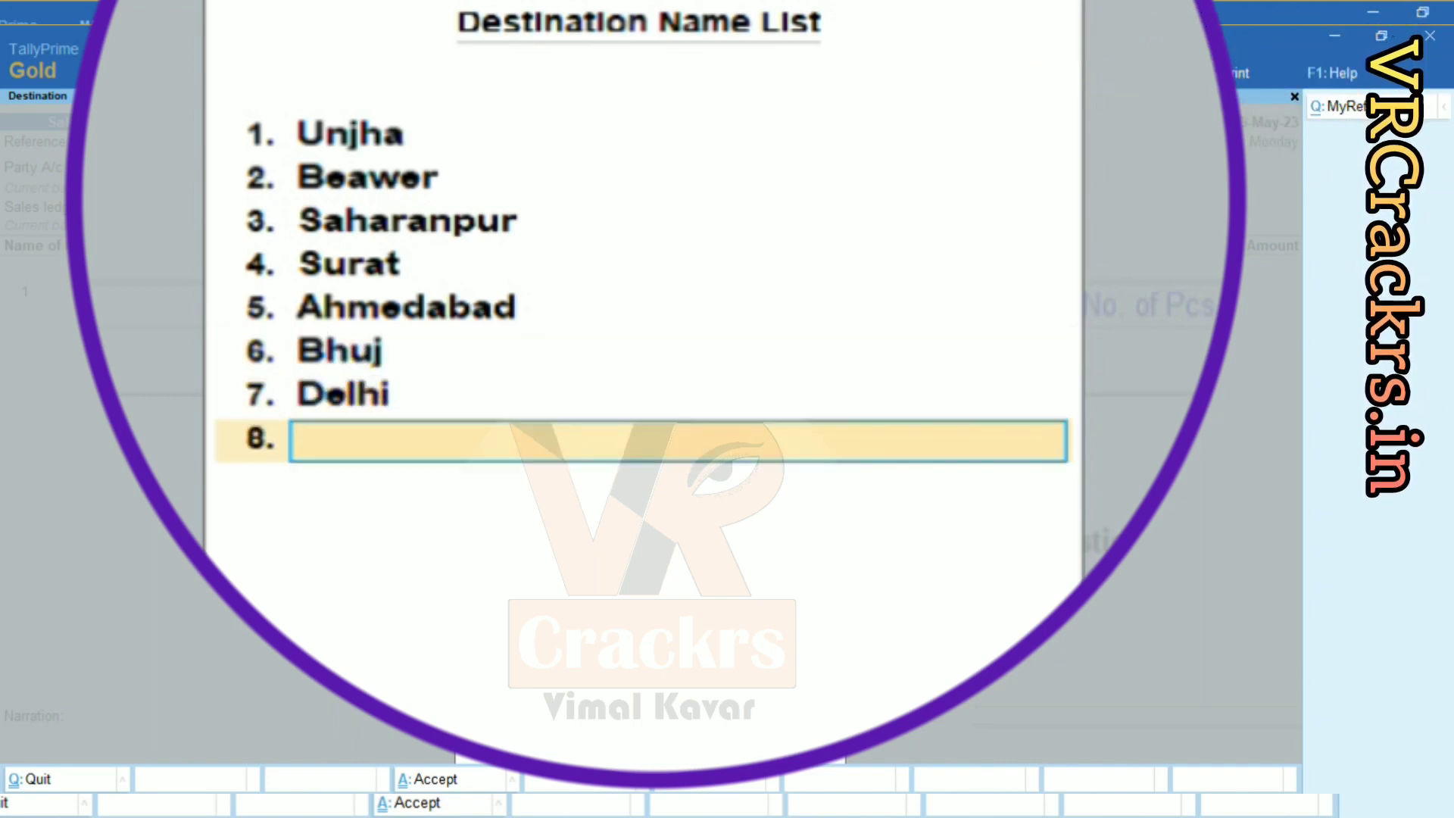
Add Jaipur, Ajmer and Pune as the final three destinations.
{"action": "type", "text": "Rraja"}
{"action": "key", "text": "BackSpace"}
{"action": "key", "text": "BackSpace"}
{"action": "key", "text": "BackSpace"}
{"action": "key", "text": "BackSpace"}
{"action": "key", "text": "BackSpace"}
{"action": "type", "text": "Jai"}
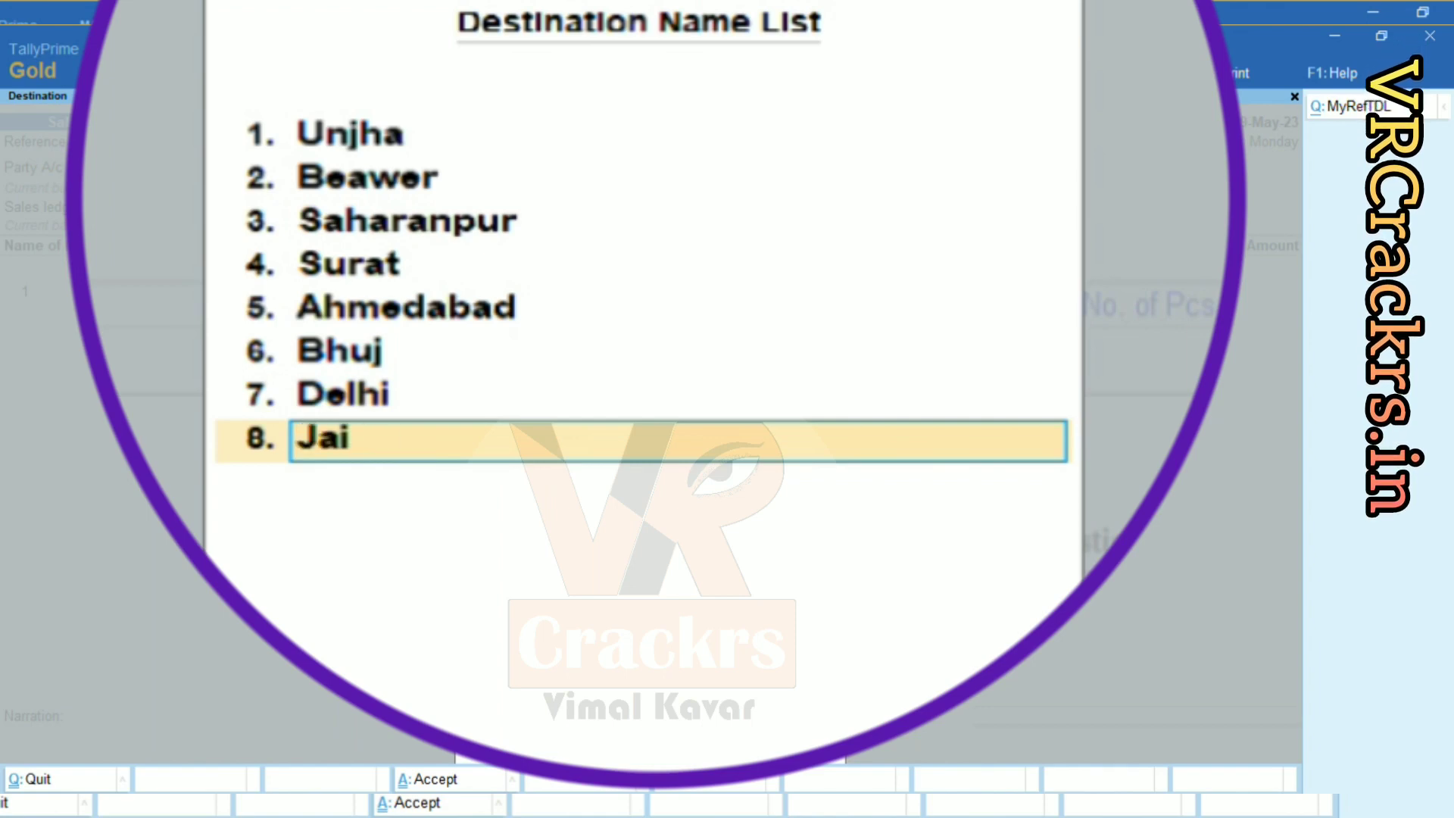
{"action": "type", "text": "pur"}
{"action": "key", "text": "Return"}
{"action": "type", "text": "Ajmer"}
{"action": "key", "text": "Return"}
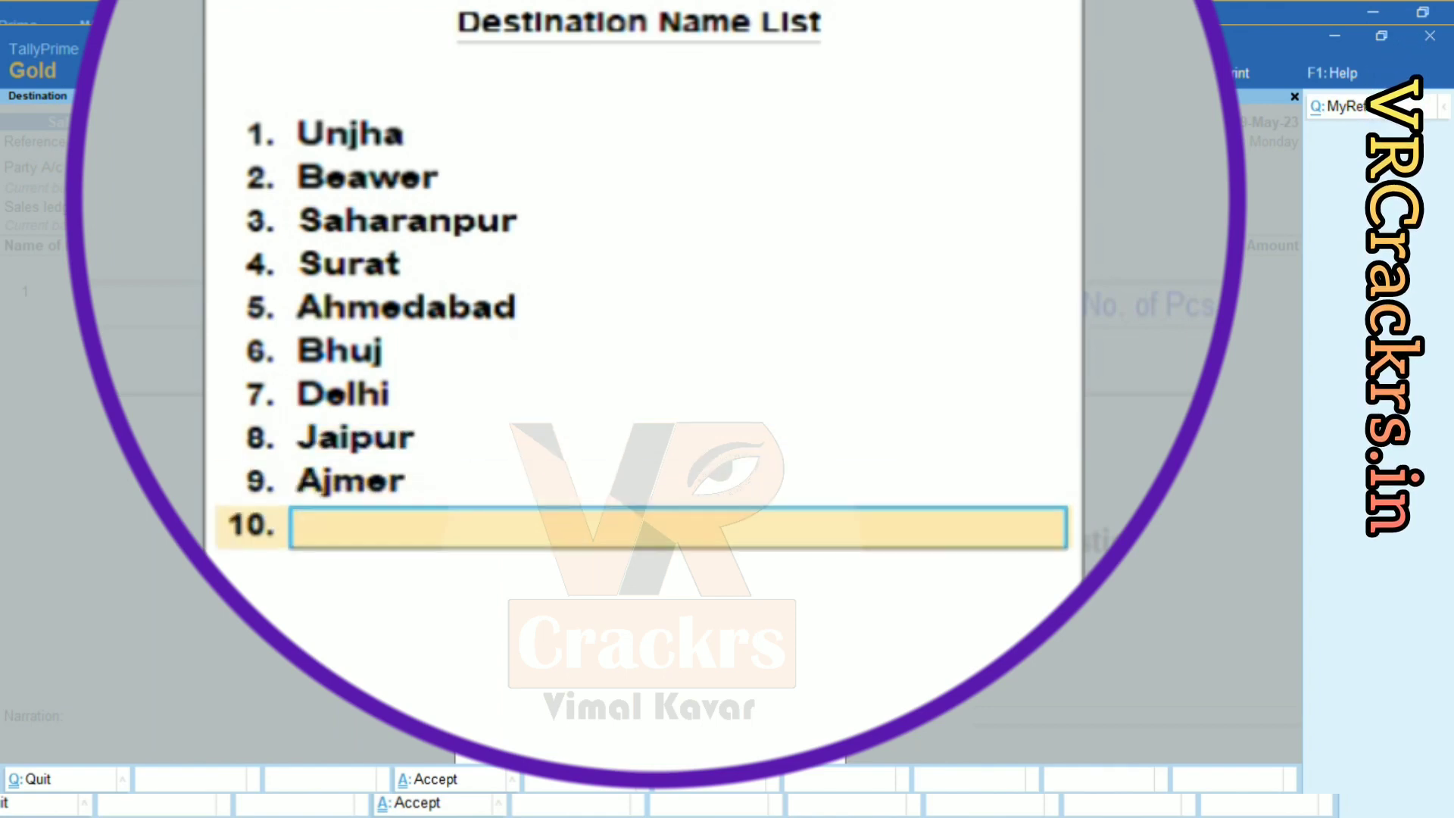
{"action": "type", "text": "P"}
{"action": "type", "text": "une"}
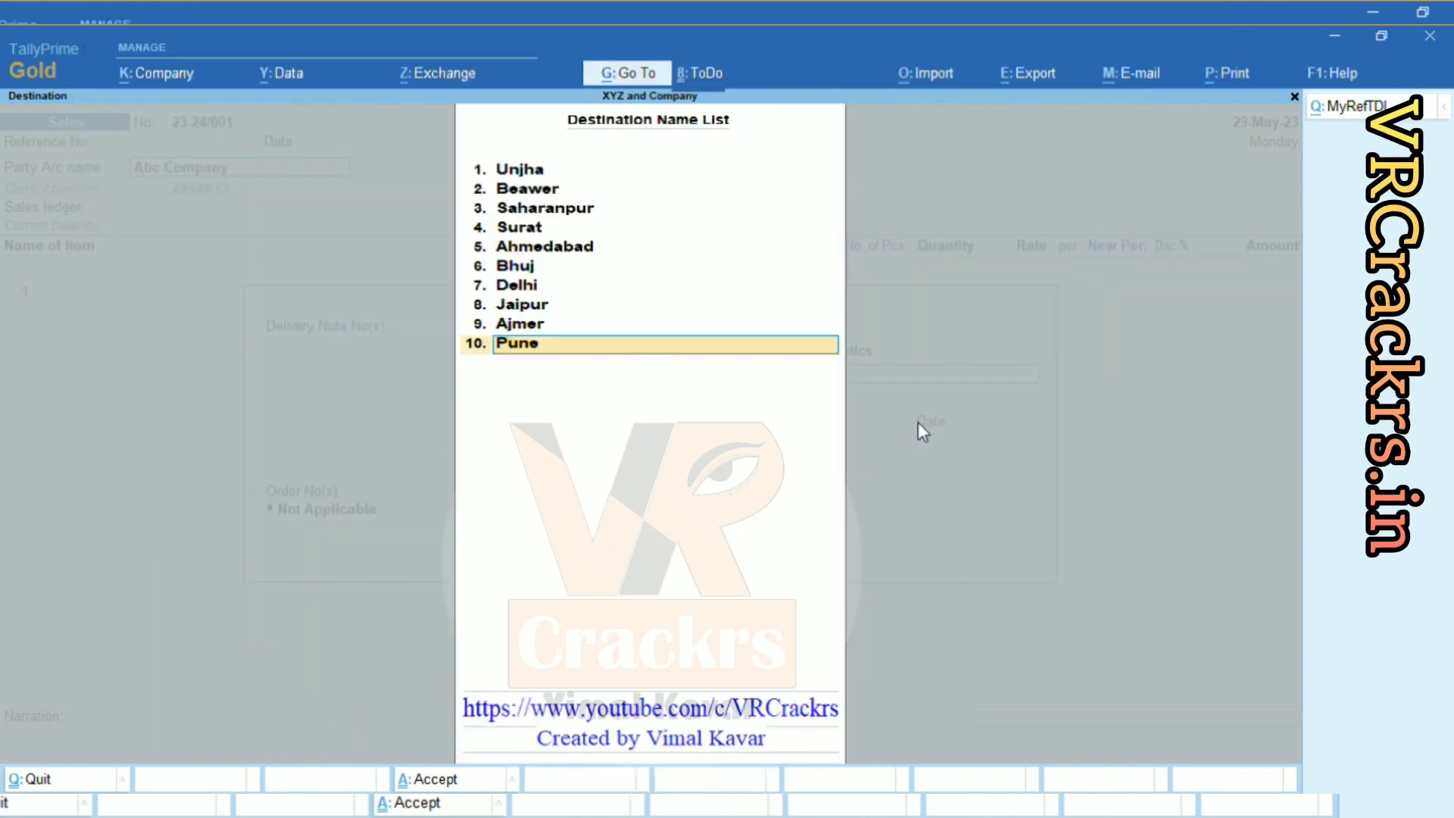
{"action": "key", "text": "Return"}
{"action": "key", "text": "Return"}
{"action": "key", "text": "Return"}
Save the destination list, pick Jaipur as destination and Sales Account as the sales ledger.
{"action": "key", "text": "Return"}
{"action": "key", "text": "BackSpace"}
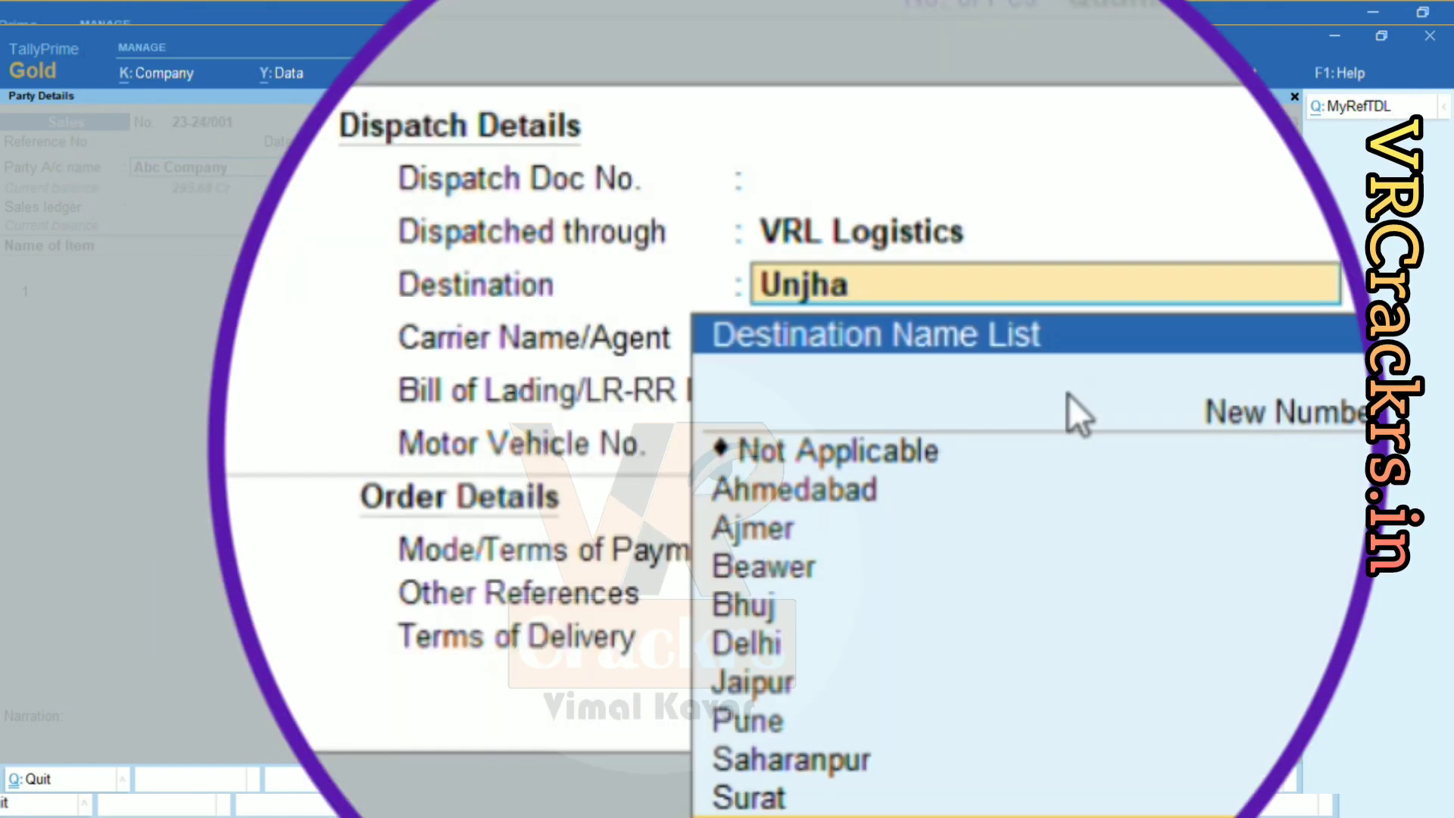
{"action": "key", "text": "Up"}
{"action": "key", "text": "Up"}
{"action": "key", "text": "Up"}
{"action": "key", "text": "Up"}
{"action": "key", "text": "Return"}
{"action": "key", "text": "Return"}
{"action": "key", "text": "Return"}
{"action": "key", "text": "Return"}
{"action": "key", "text": "Return"}
{"action": "key", "text": "Return"}
{"action": "key", "text": "Return"}
{"action": "key", "text": "Return"}
{"action": "key", "text": "Return"}
{"action": "key", "text": "Return"}
{"action": "key", "text": "Return"}
{"action": "key", "text": "Return"}
{"action": "key", "text": "Return"}
{"action": "key", "text": "Return"}
{"action": "key", "text": "Return"}
{"action": "key", "text": "Return"}
{"action": "key", "text": "Return"}
{"action": "key", "text": "Return"}
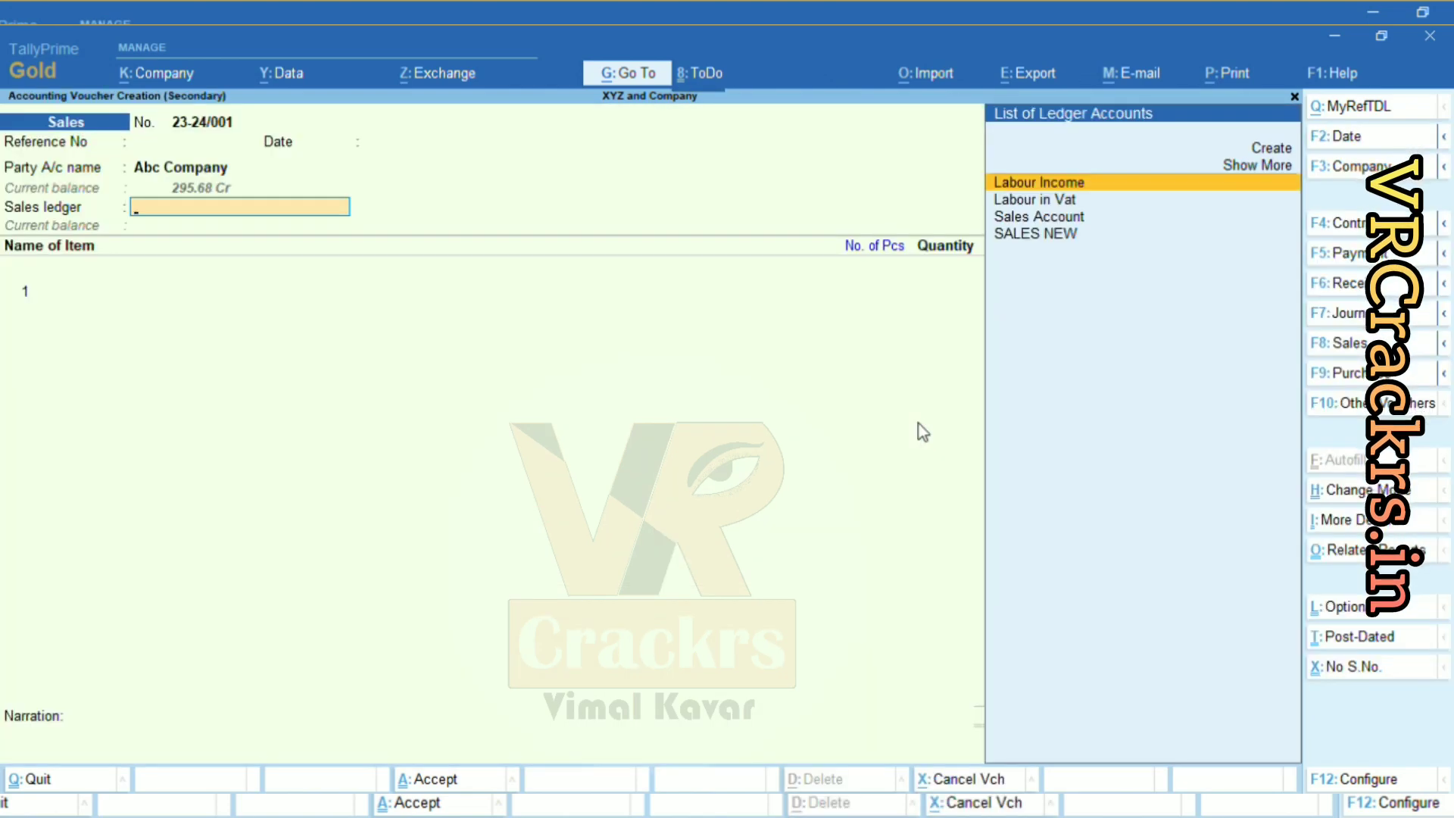
{"action": "key", "text": "Down"}
{"action": "key", "text": "Down"}
{"action": "key", "text": "Down"}
{"action": "key", "text": "Up"}
{"action": "key", "text": "Return"}
{"action": "key", "text": "Return"}
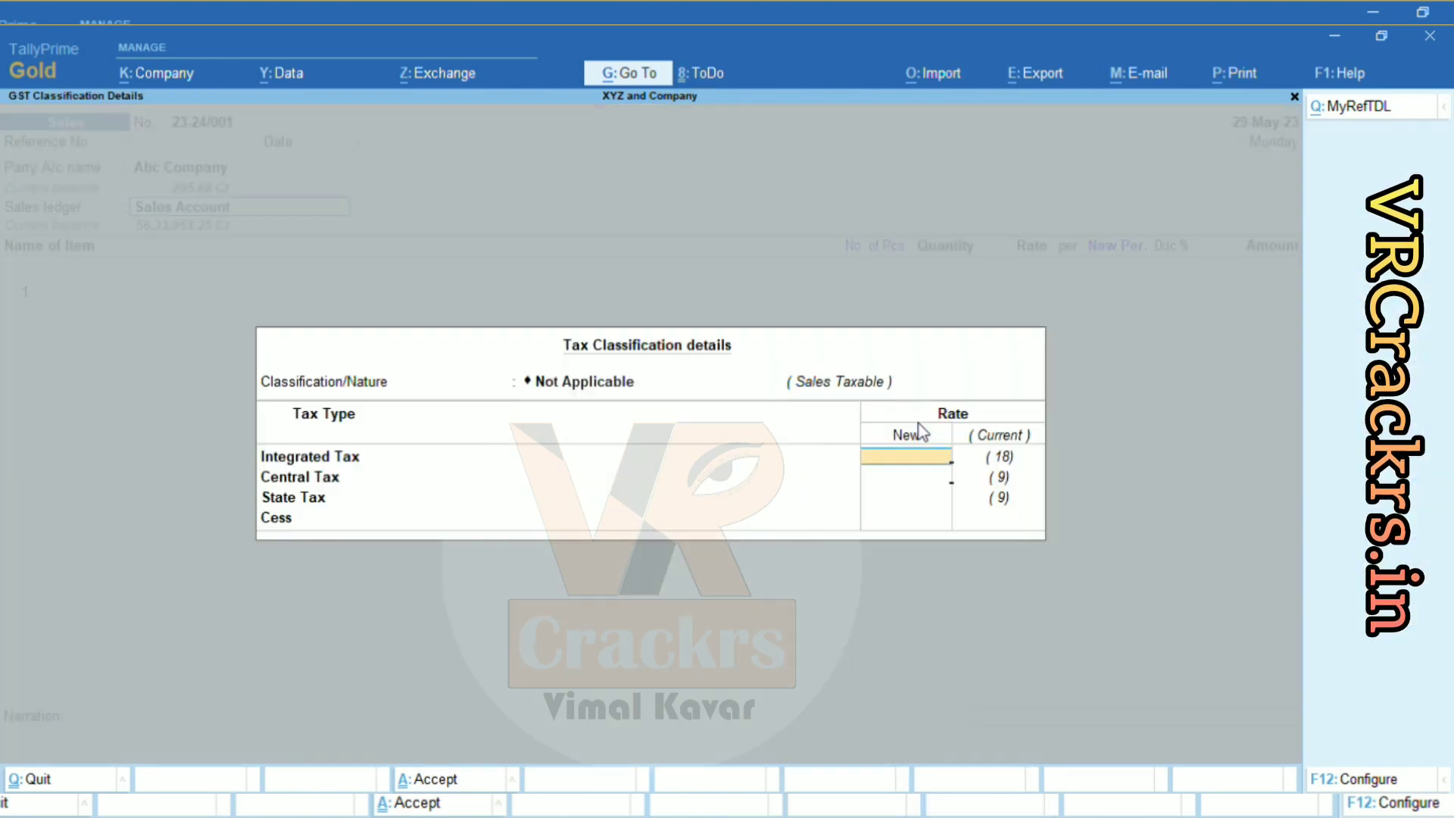
{"action": "key", "text": "Return"}
{"action": "key", "text": "Return"}
{"action": "key", "text": "Return"}
{"action": "key", "text": "Return"}
Add the item Sales with Materials: 10 Nos at 125 with a 10% discount.
{"action": "type", "text": "Sales"}
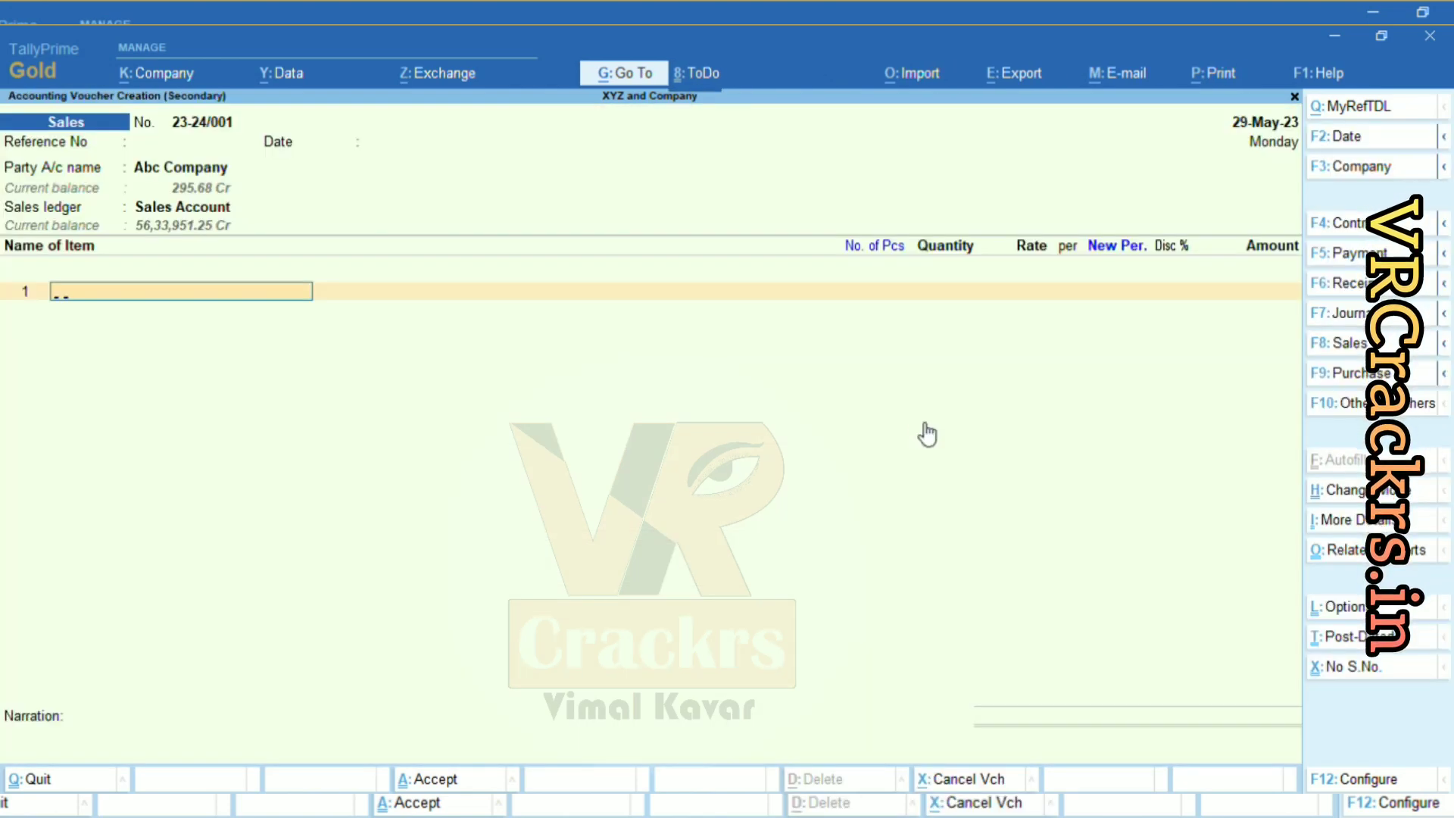
{"action": "key", "text": "Return"}
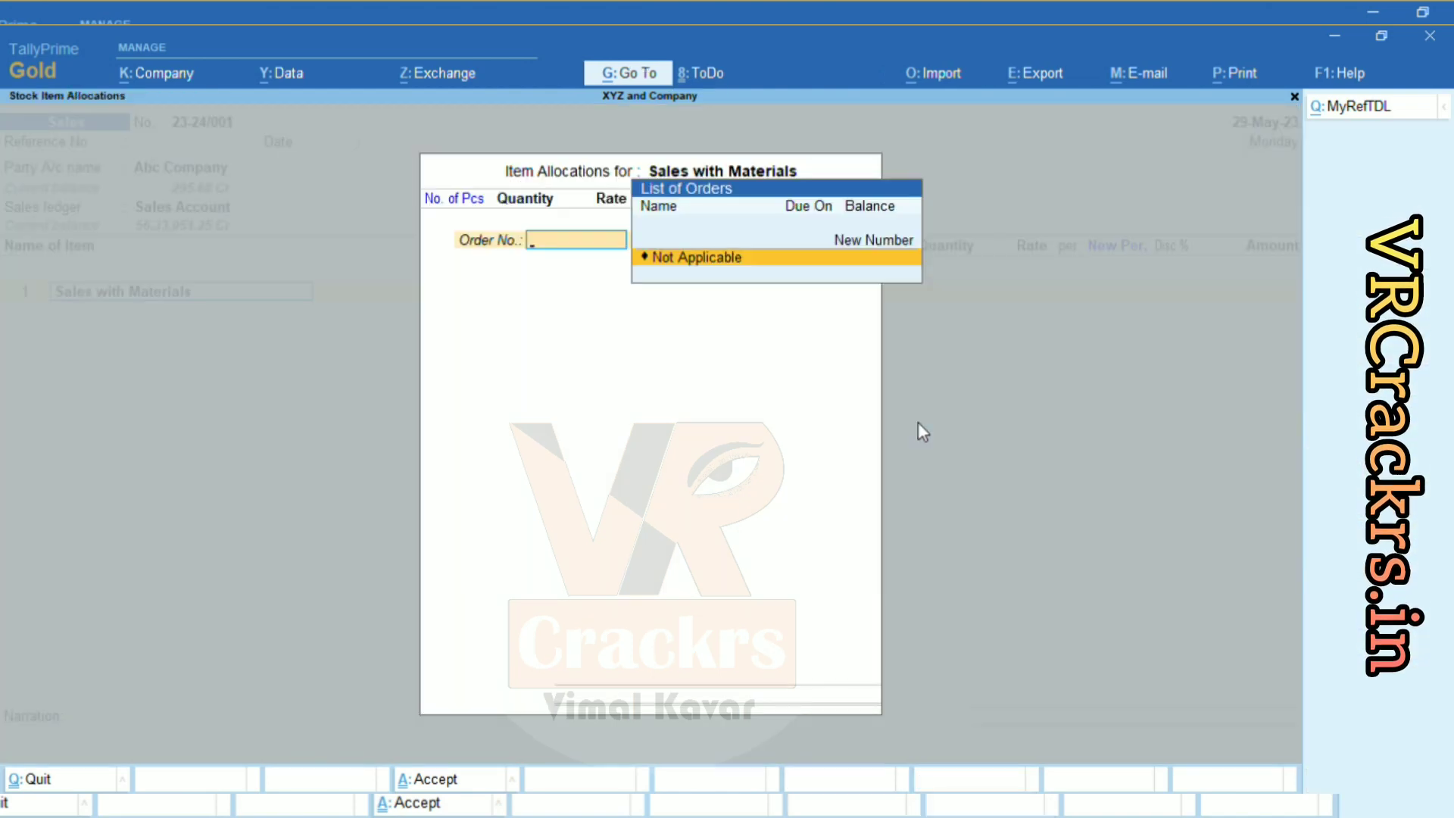
{"action": "key", "text": "Return"}
{"action": "key", "text": "Return"}
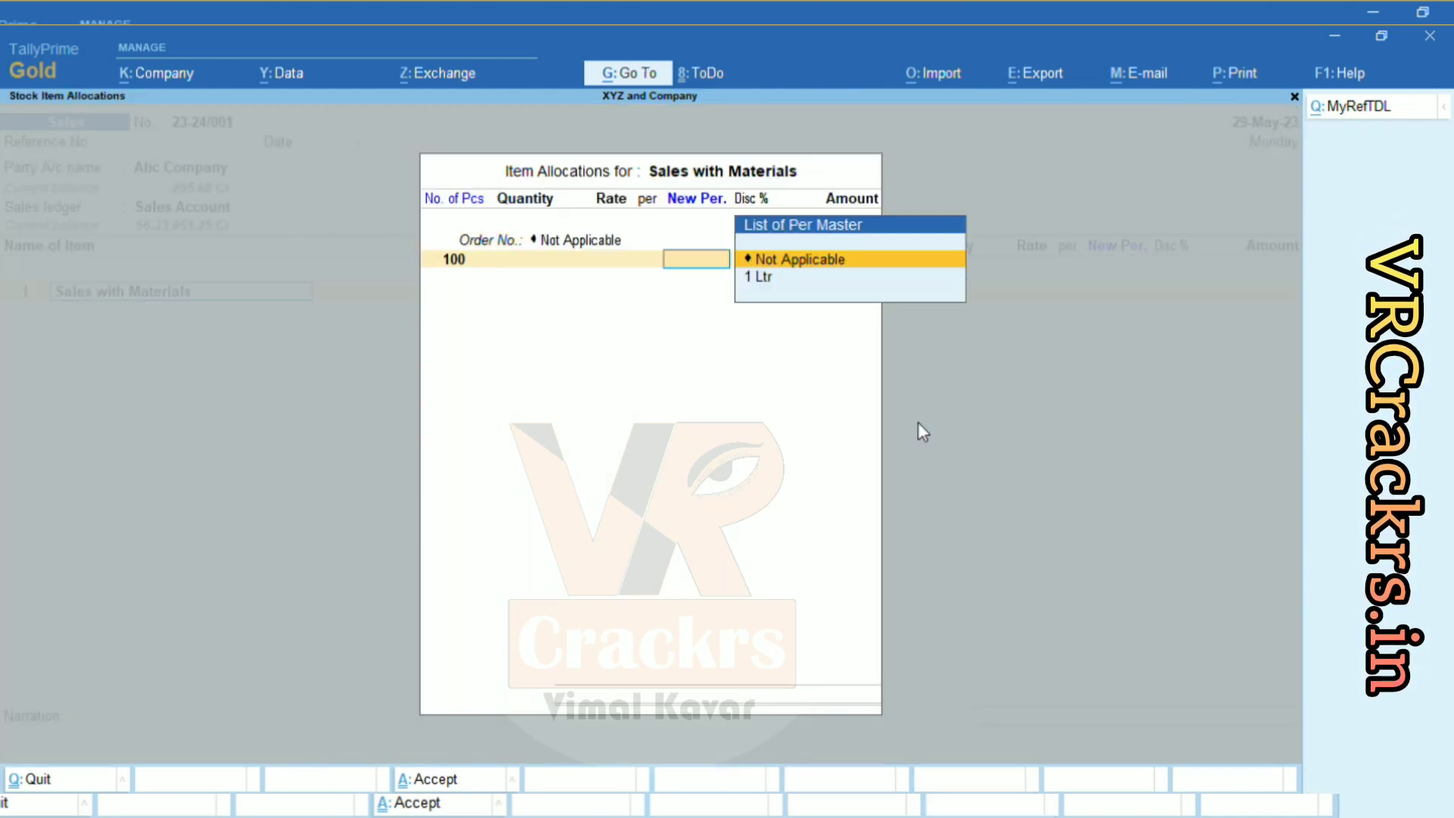
{"action": "key", "text": "BackSpace"}
{"action": "key", "text": "Return"}
{"action": "key", "text": "Return"}
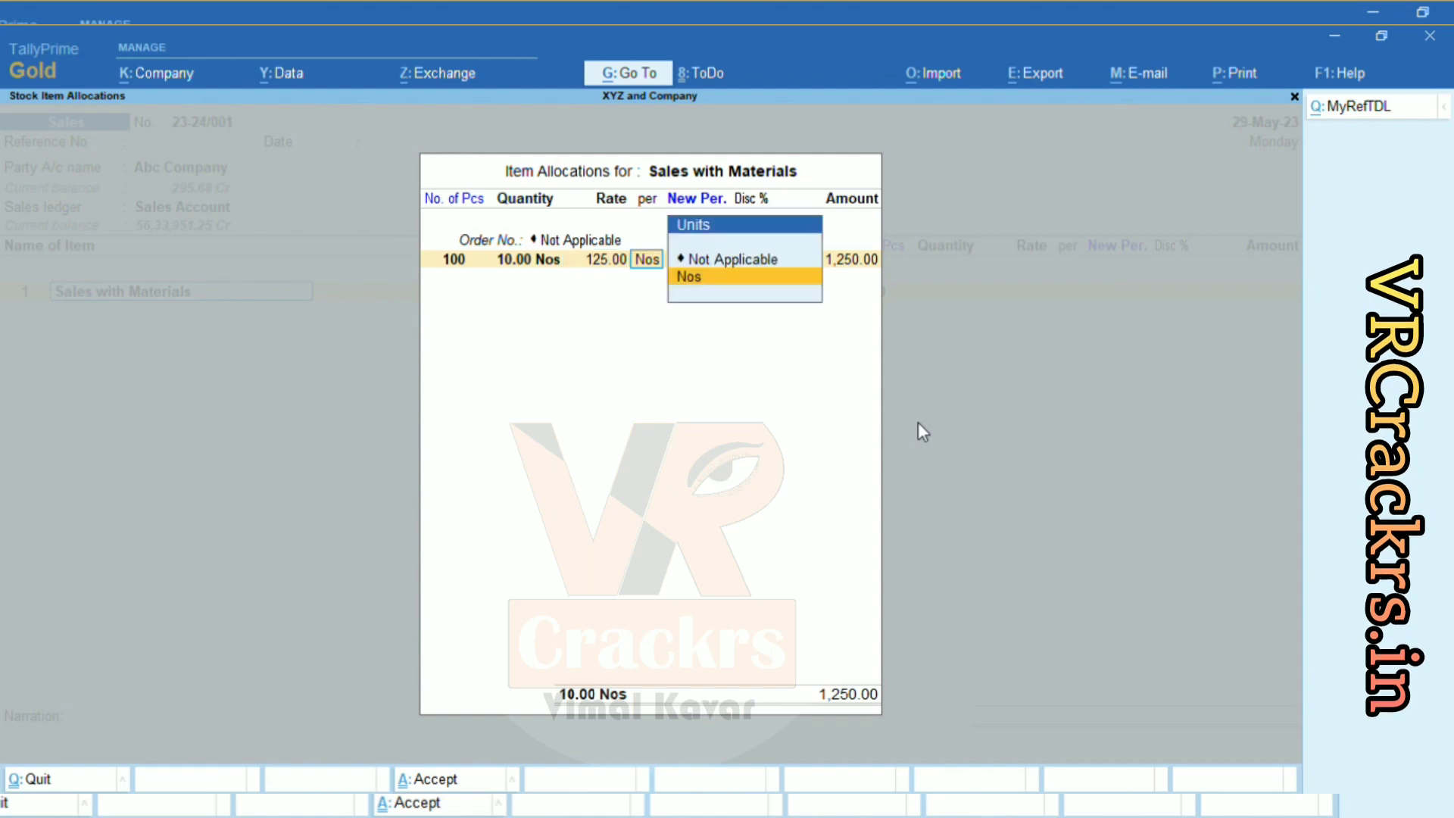
{"action": "key", "text": "Return"}
{"action": "key", "text": "Down"}
{"action": "key", "text": "Return"}
{"action": "type", "text": "10"}
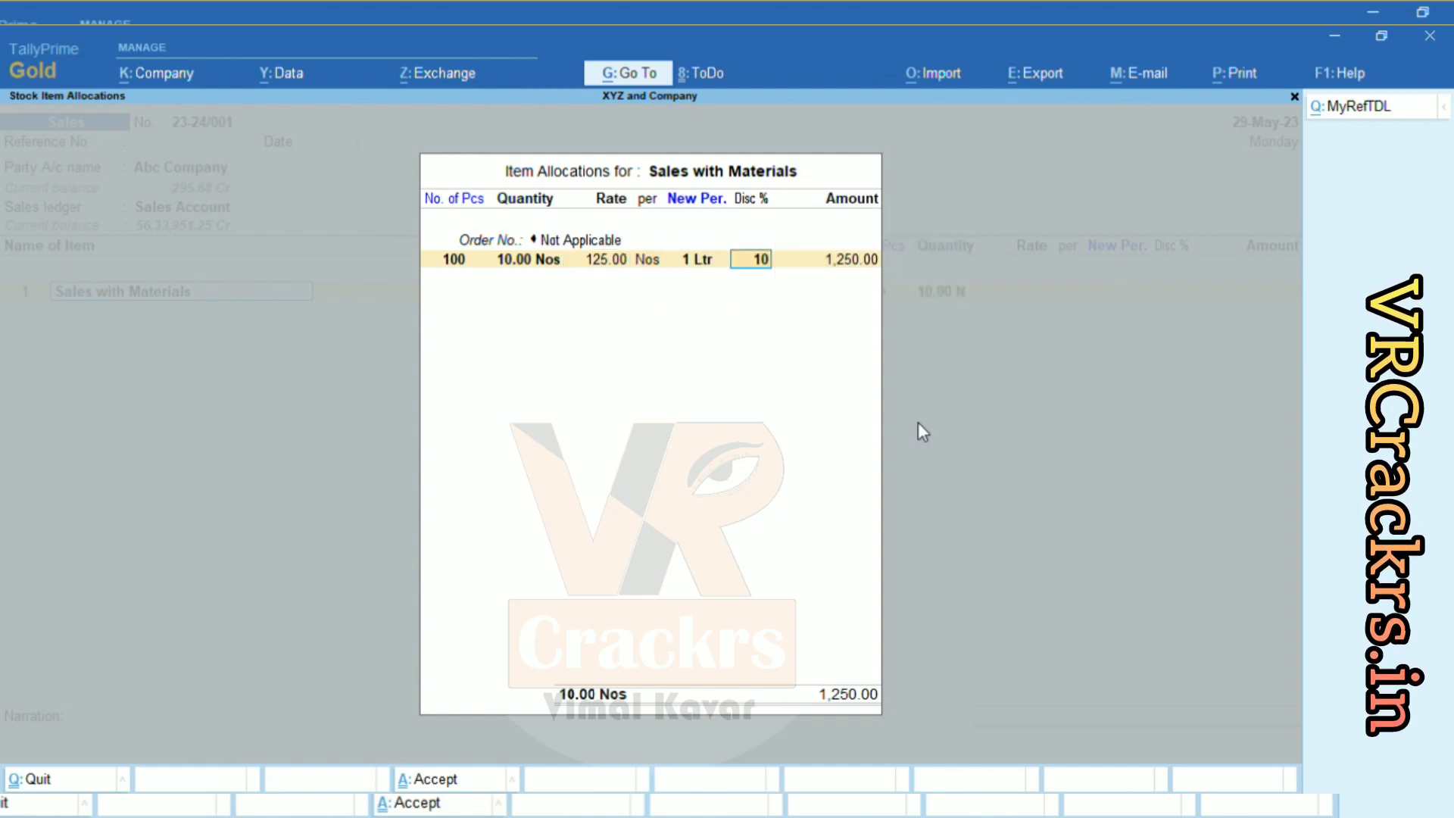
{"action": "key", "text": "Return"}
{"action": "key", "text": "Return"}
{"action": "key", "text": "Return"}
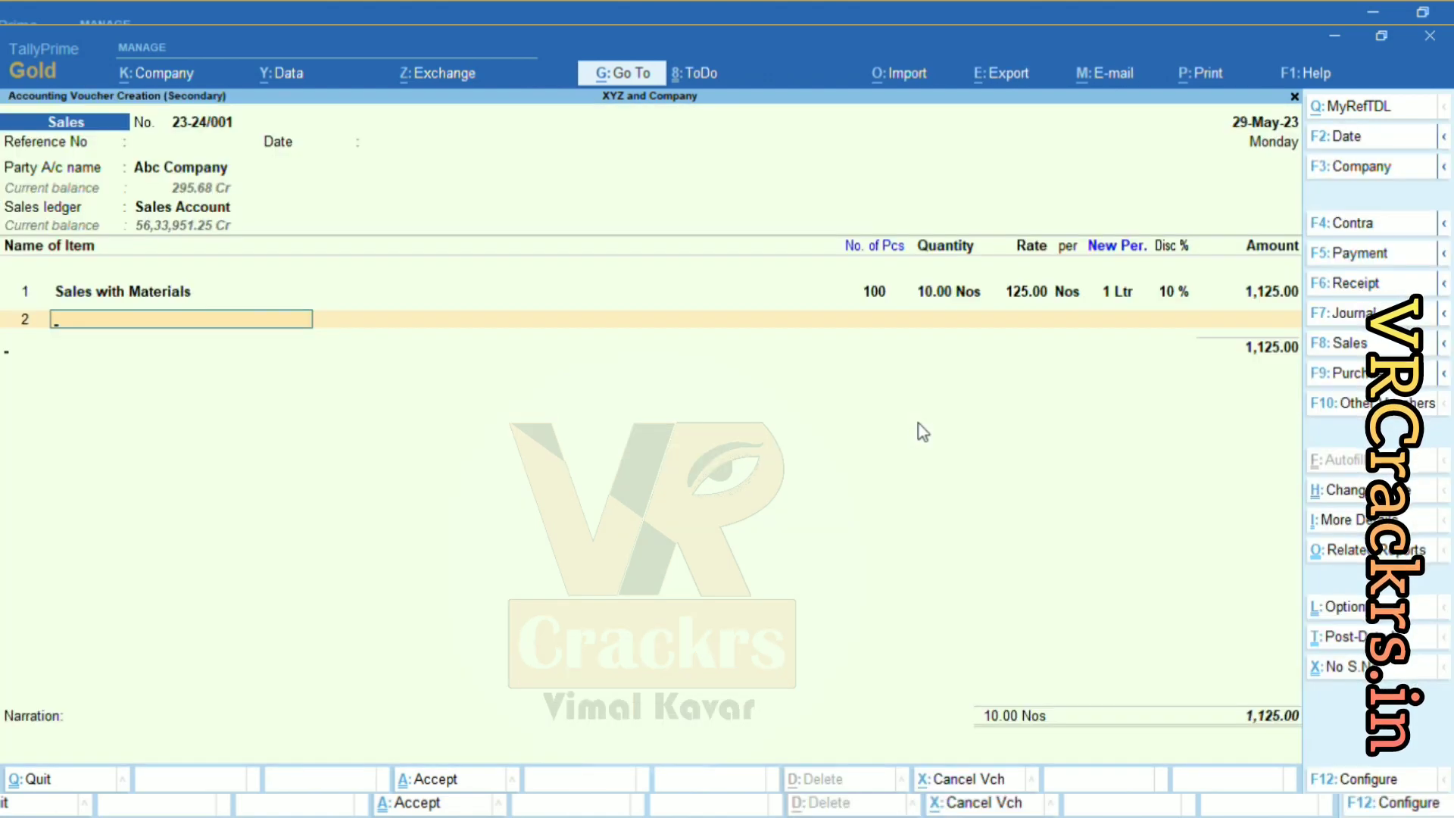
Add CGST, SGST and Round Off (S) ledger lines below the item.
{"action": "key", "text": "Return"}
{"action": "type", "text": "Cgst"}
{"action": "key", "text": "Return"}
{"action": "type", "text": "Sgst"}
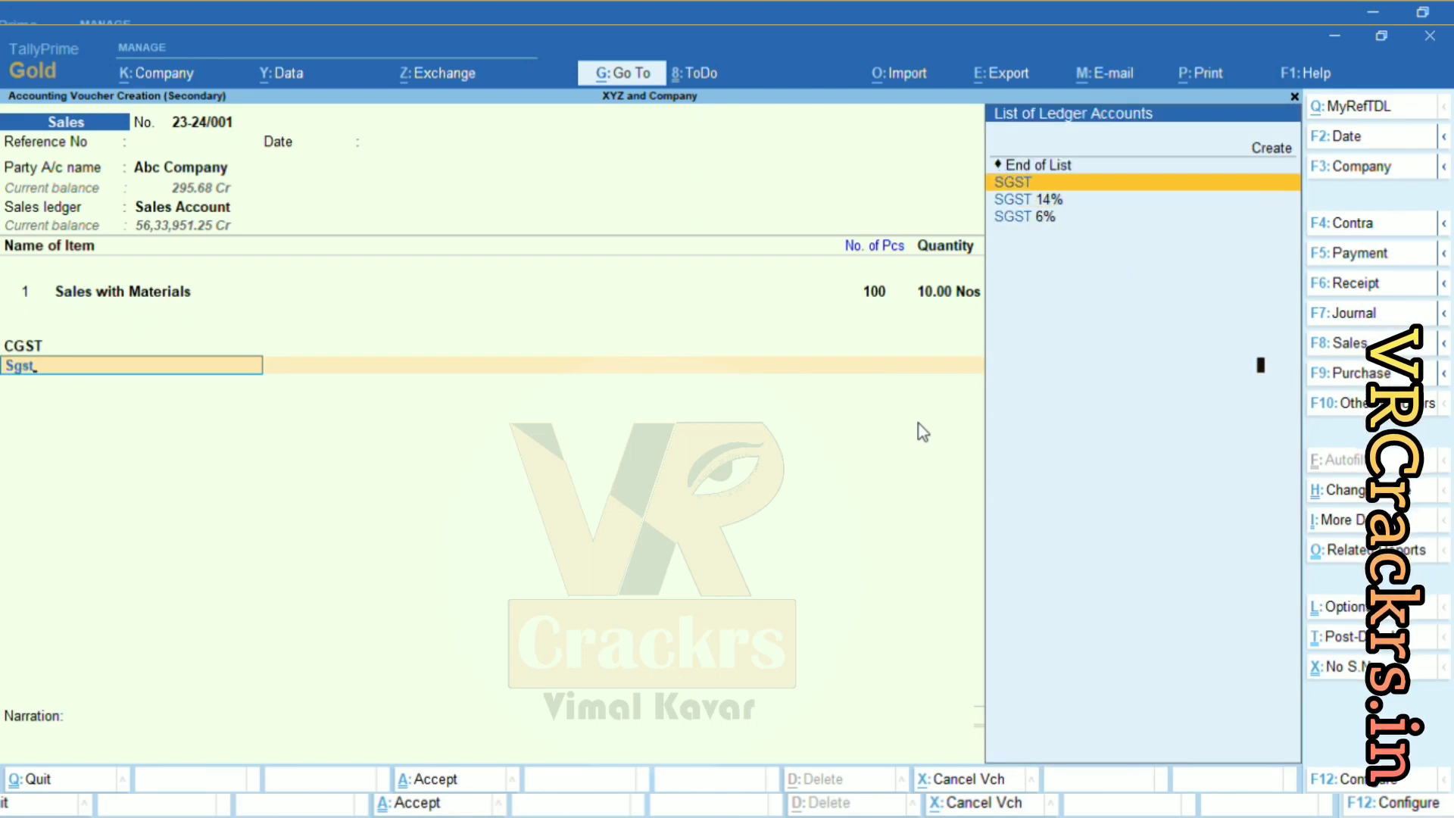
{"action": "key", "text": "Return"}
{"action": "type", "text": "rin"}
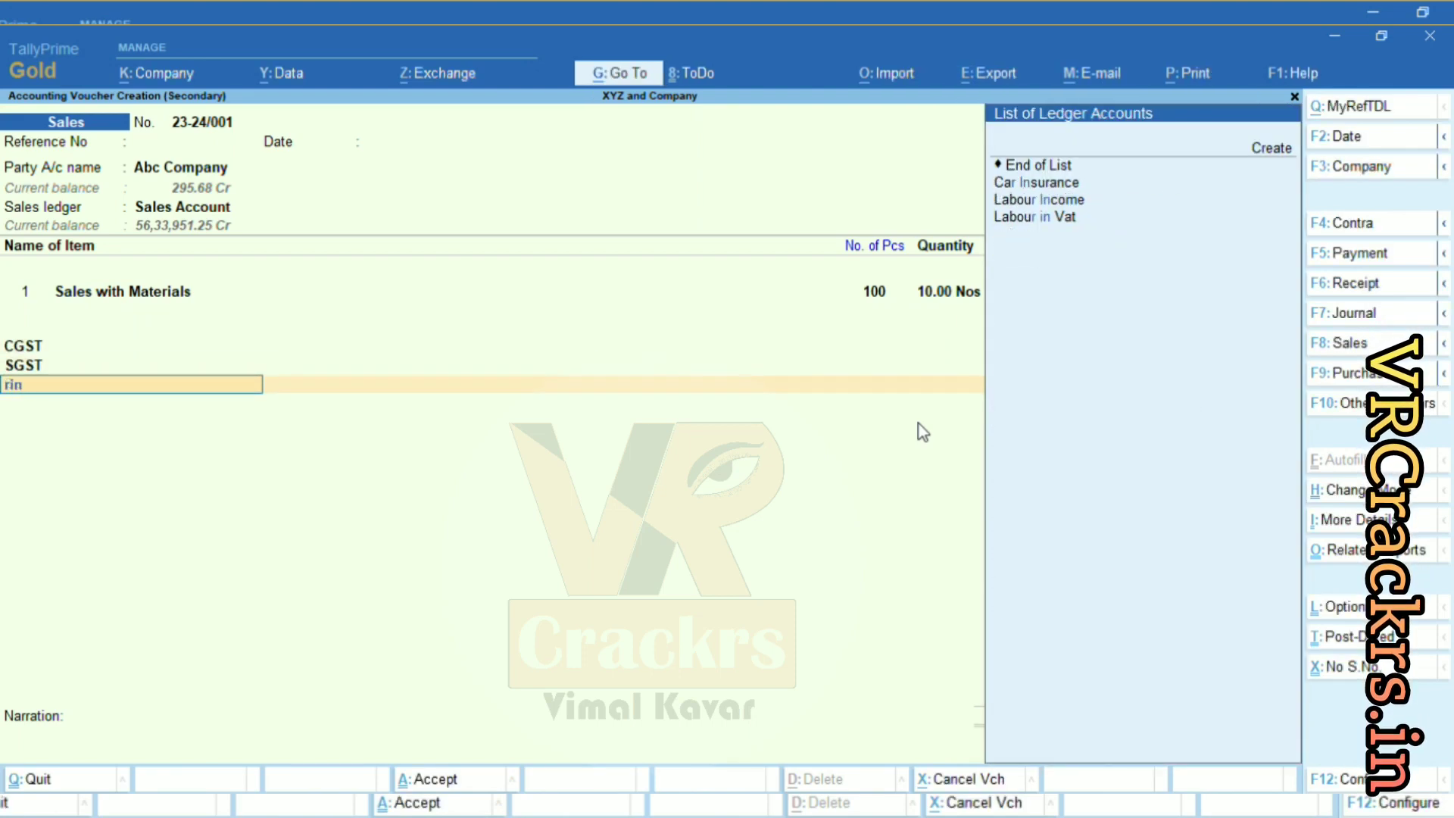
{"action": "key", "text": "BackSpace"}
{"action": "key", "text": "BackSpace"}
{"action": "type", "text": "ound"}
{"action": "key", "text": "Return"}
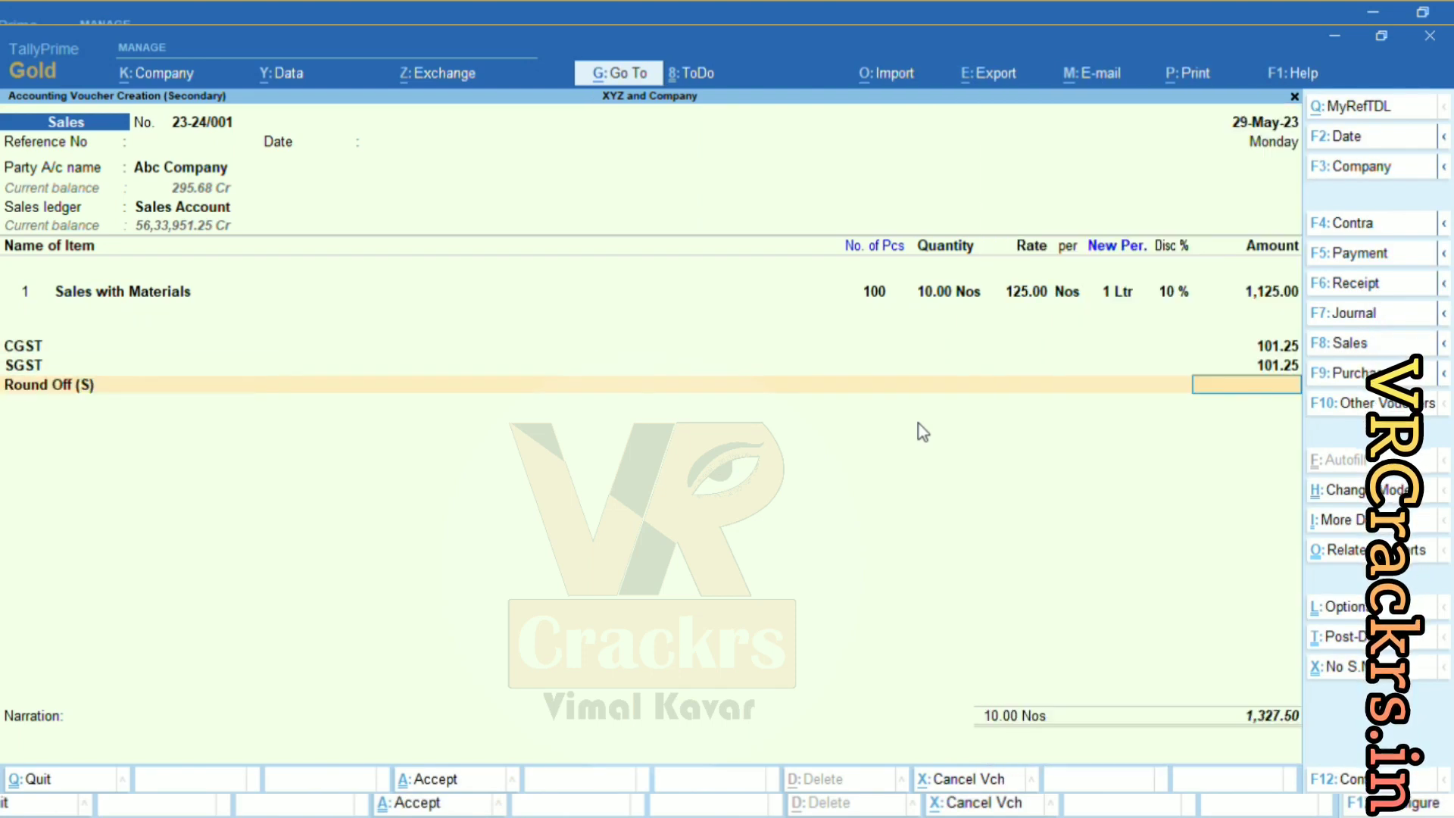
{"action": "key", "text": "Return"}
{"action": "key", "text": "Escape"}
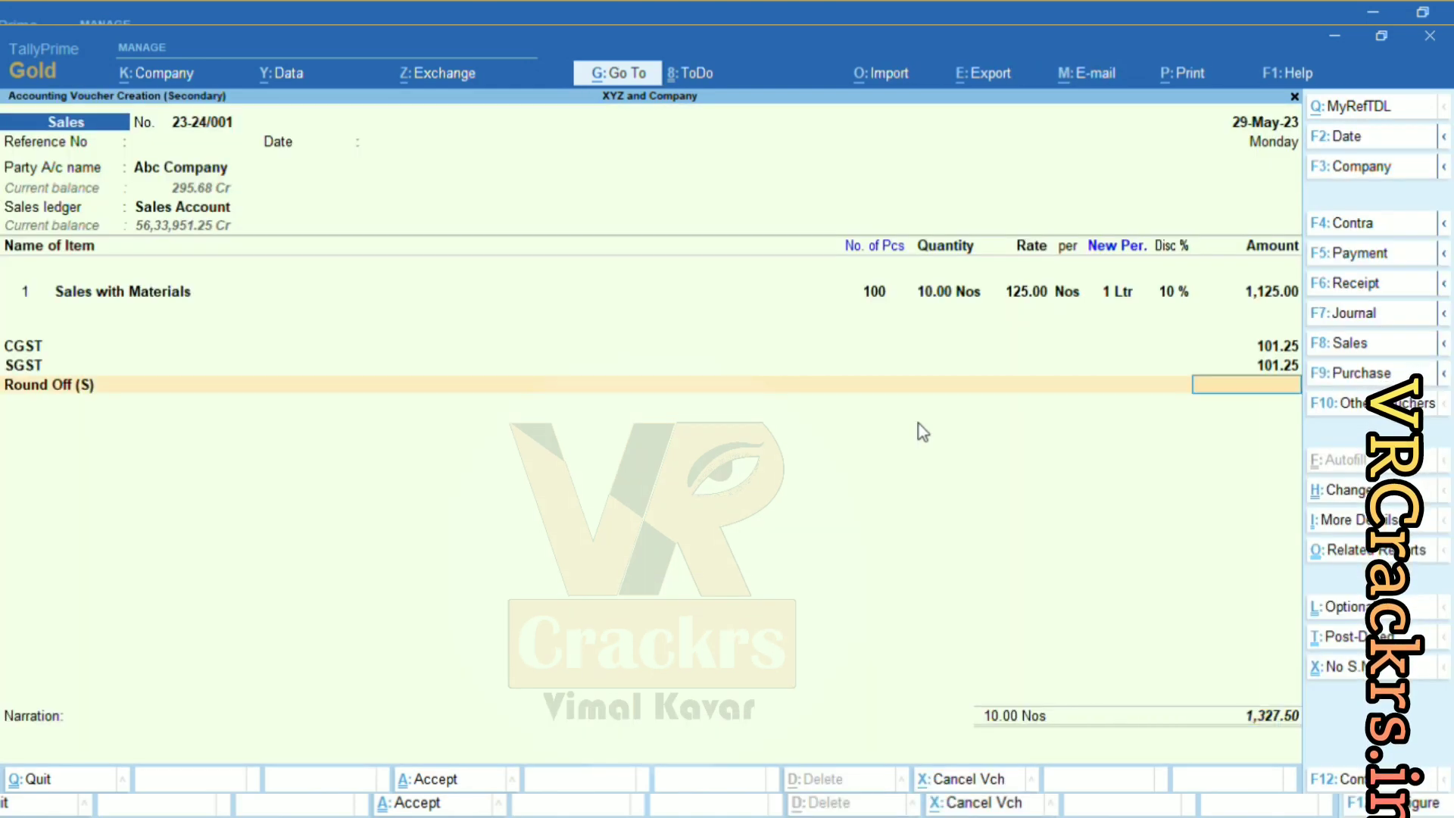
Accept the 0.50 round off and New Ref bill-wise details, saving the voucher.
{"action": "key", "text": "Return"}
{"action": "key", "text": "Return"}
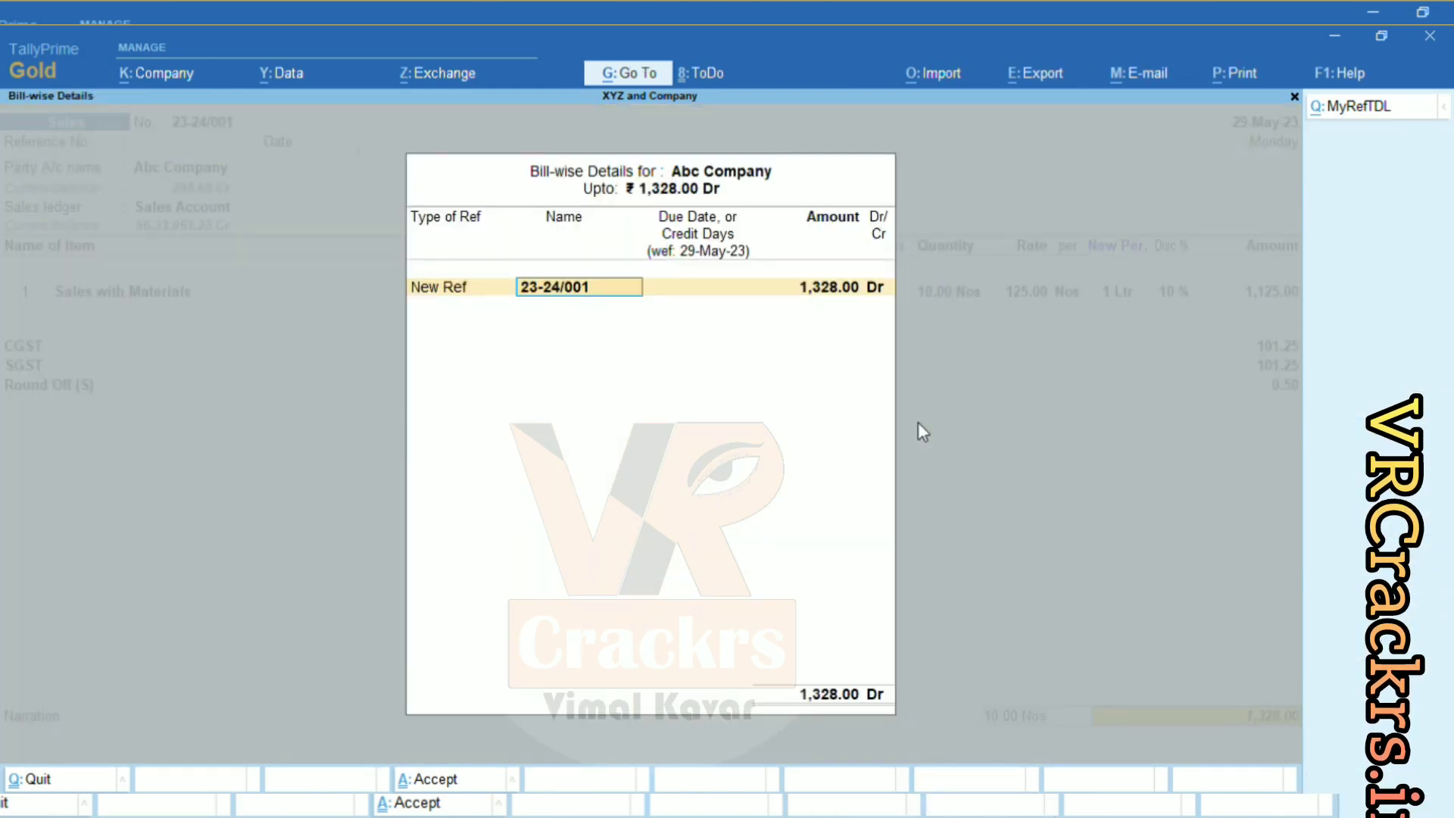
{"action": "key", "text": "Return"}
{"action": "key", "text": "Return"}
{"action": "key", "text": "Return"}
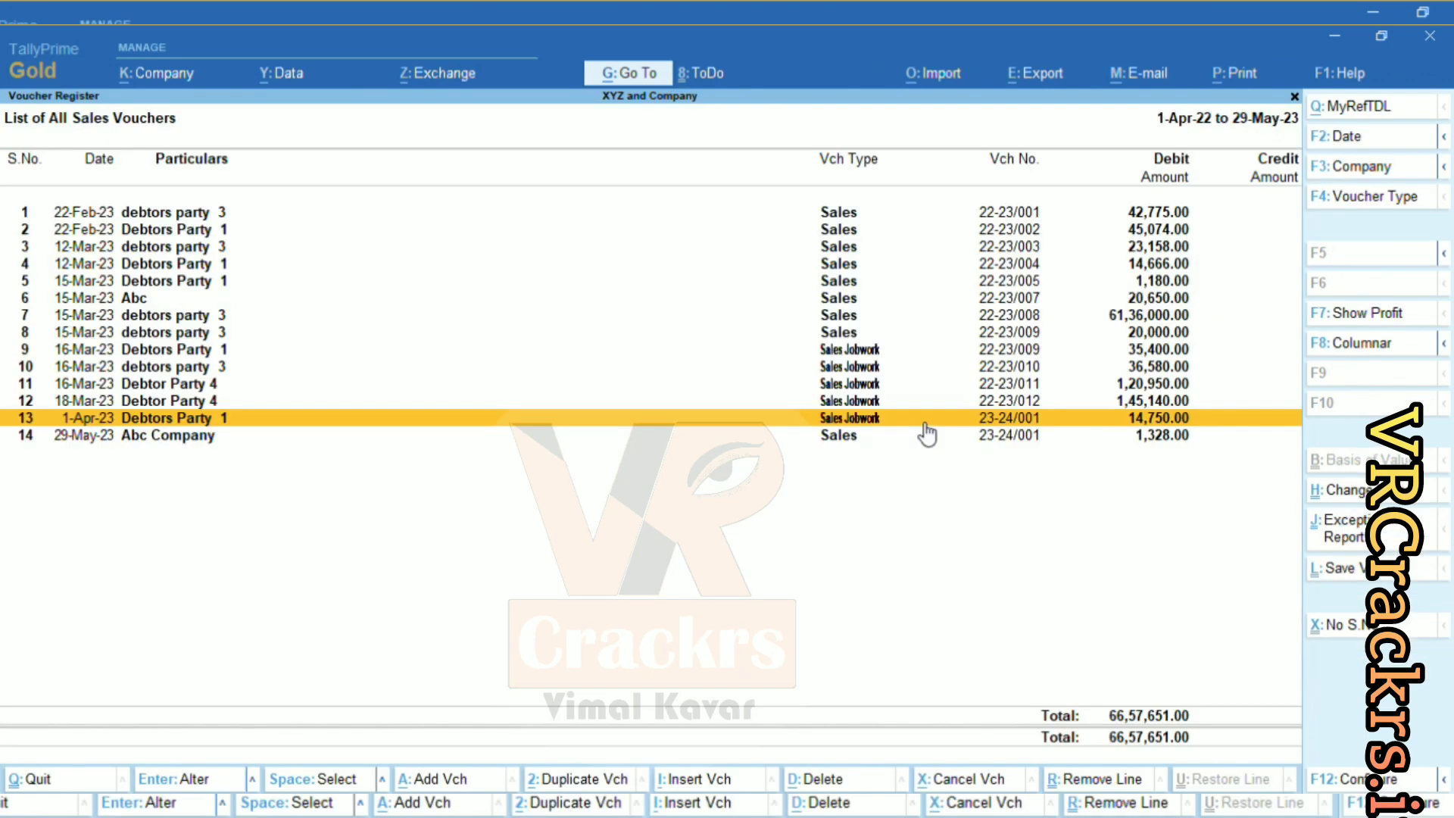
{"action": "key", "text": "Escape"}
{"action": "key", "text": "Escape"}
{"action": "key", "text": "Escape"}
{"action": "key", "text": "Escape"}
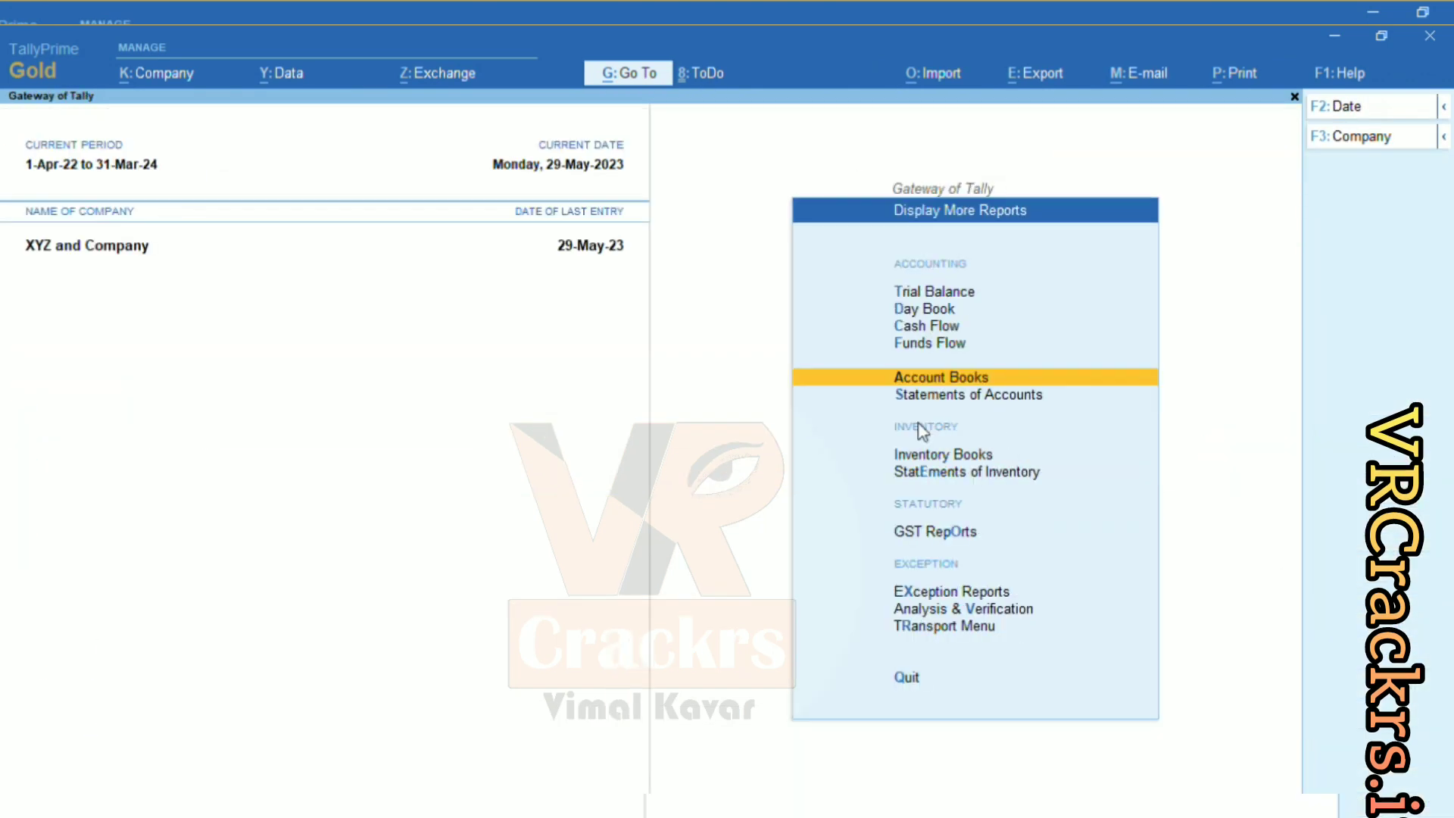
Open the Transport-Destination Report from Display More Reports > Transport Menu.
{"action": "key", "text": "Up"}
{"action": "key", "text": "Return"}
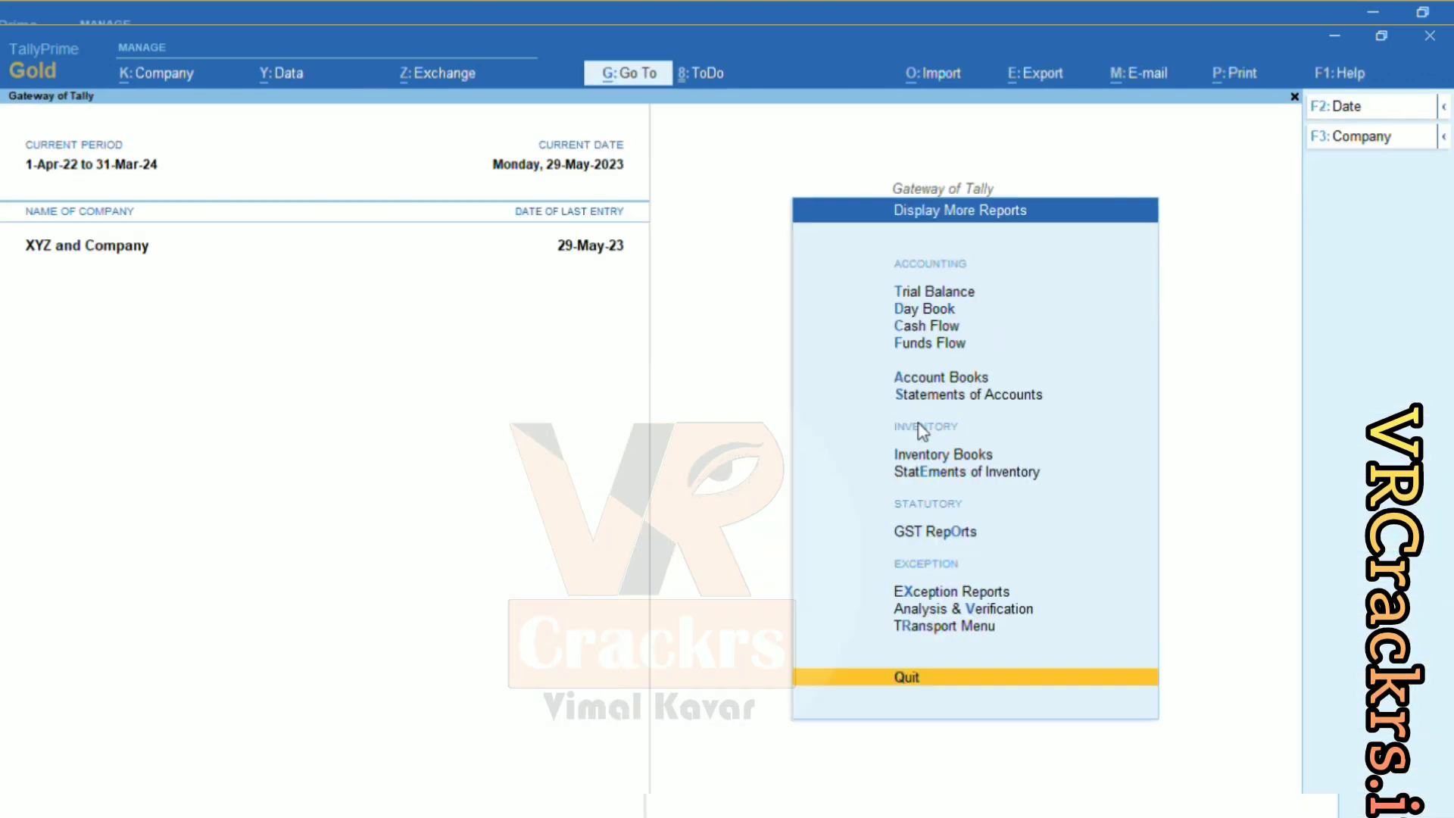
{"action": "key", "text": "Up"}
{"action": "key", "text": "Return"}
{"action": "key", "text": "Up"}
{"action": "key", "text": "Up"}
{"action": "key", "text": "Up"}
{"action": "key", "text": "Up"}
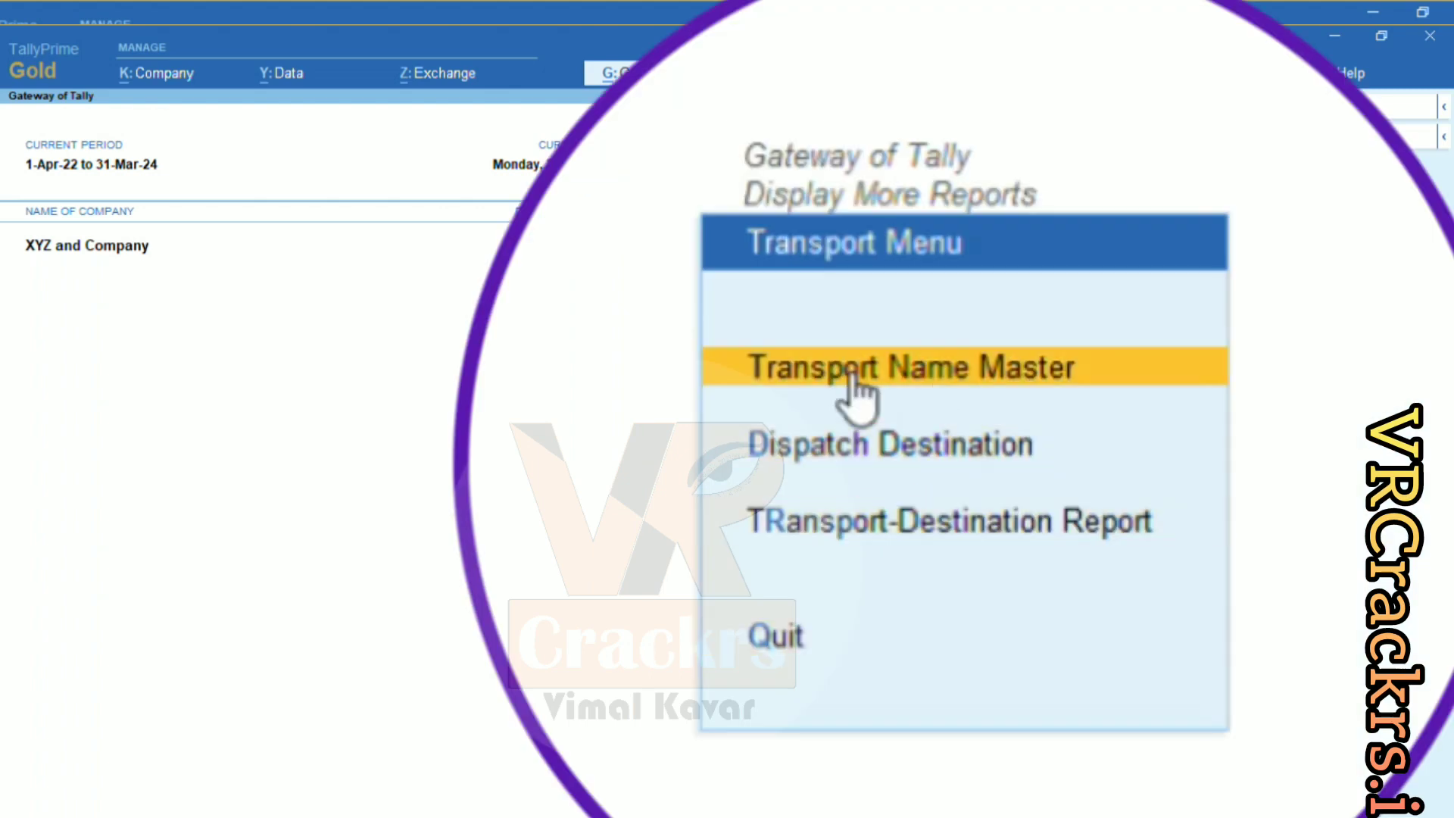
{"action": "key", "text": "Down"}
{"action": "key", "text": "Down"}
{"action": "key", "text": "Return"}
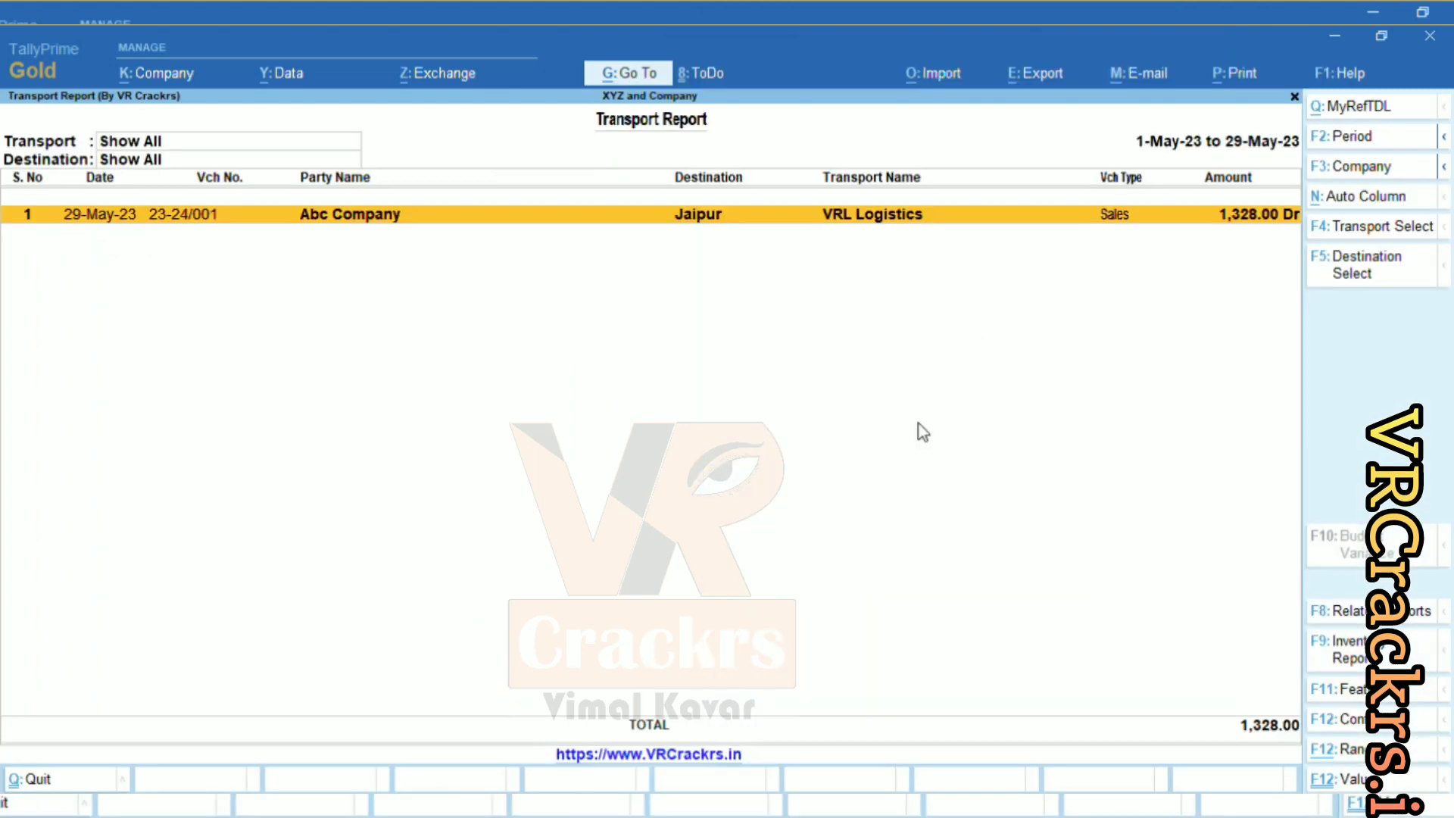
Change the report period to start from 1.4.22.
{"action": "key", "text": "F2"}
{"action": "type", "text": "1.4.22"}
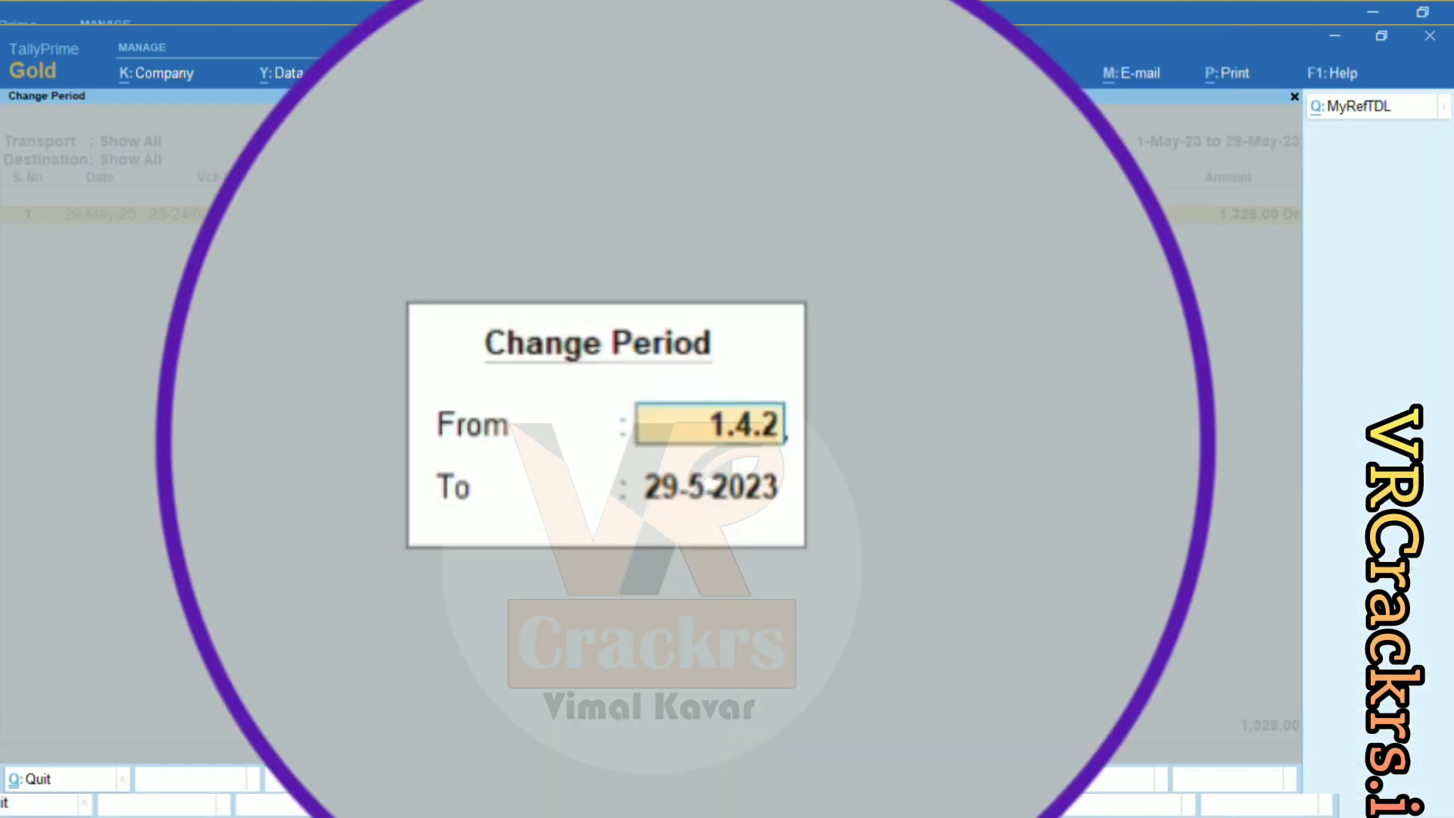
{"action": "key", "text": "Return"}
{"action": "key", "text": "Return"}
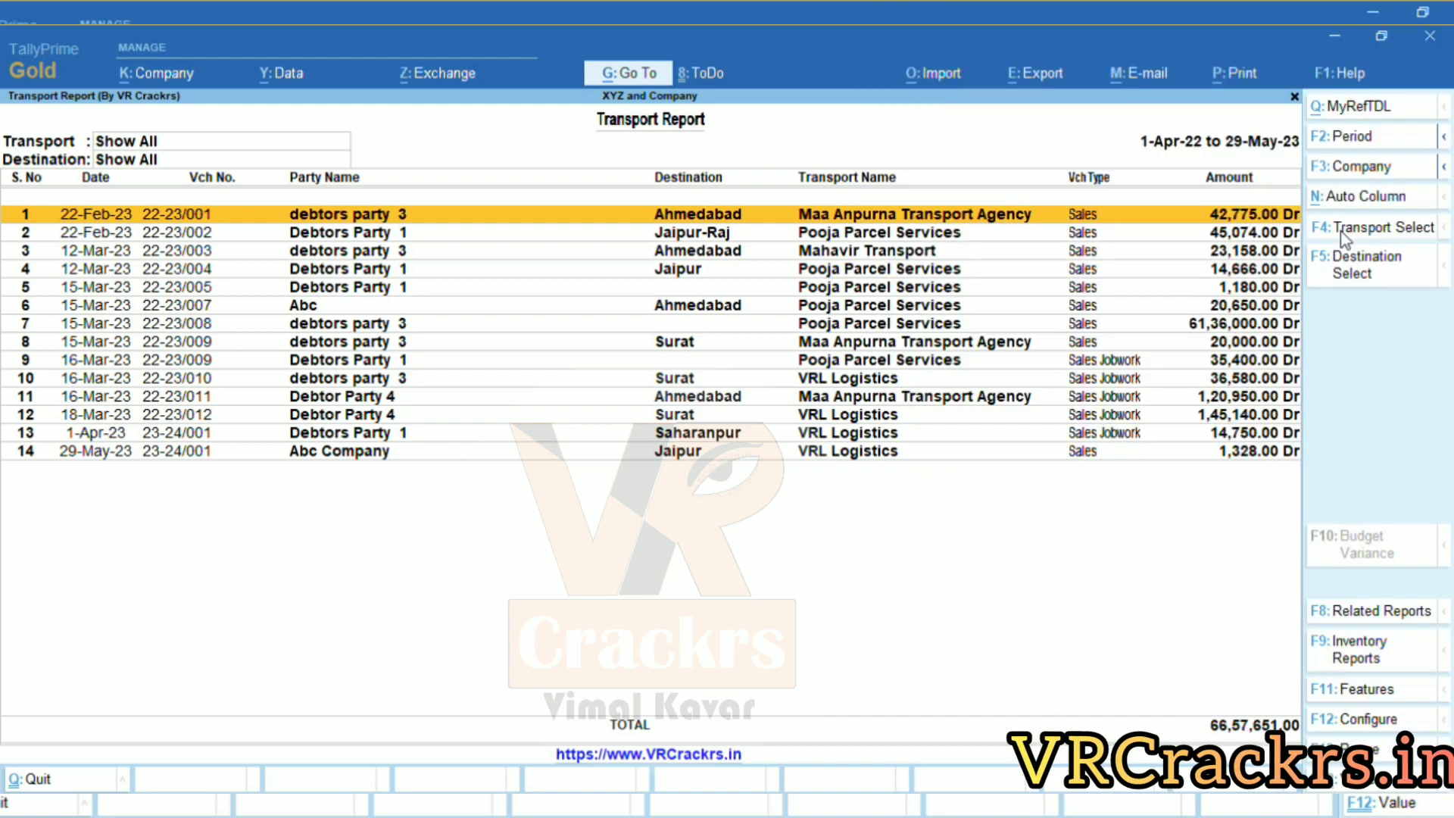
Filter the report to Maa Anpurna Transport Agency, leaving destination at End of List.
{"action": "left_click", "coordinate": [1345, 239]}
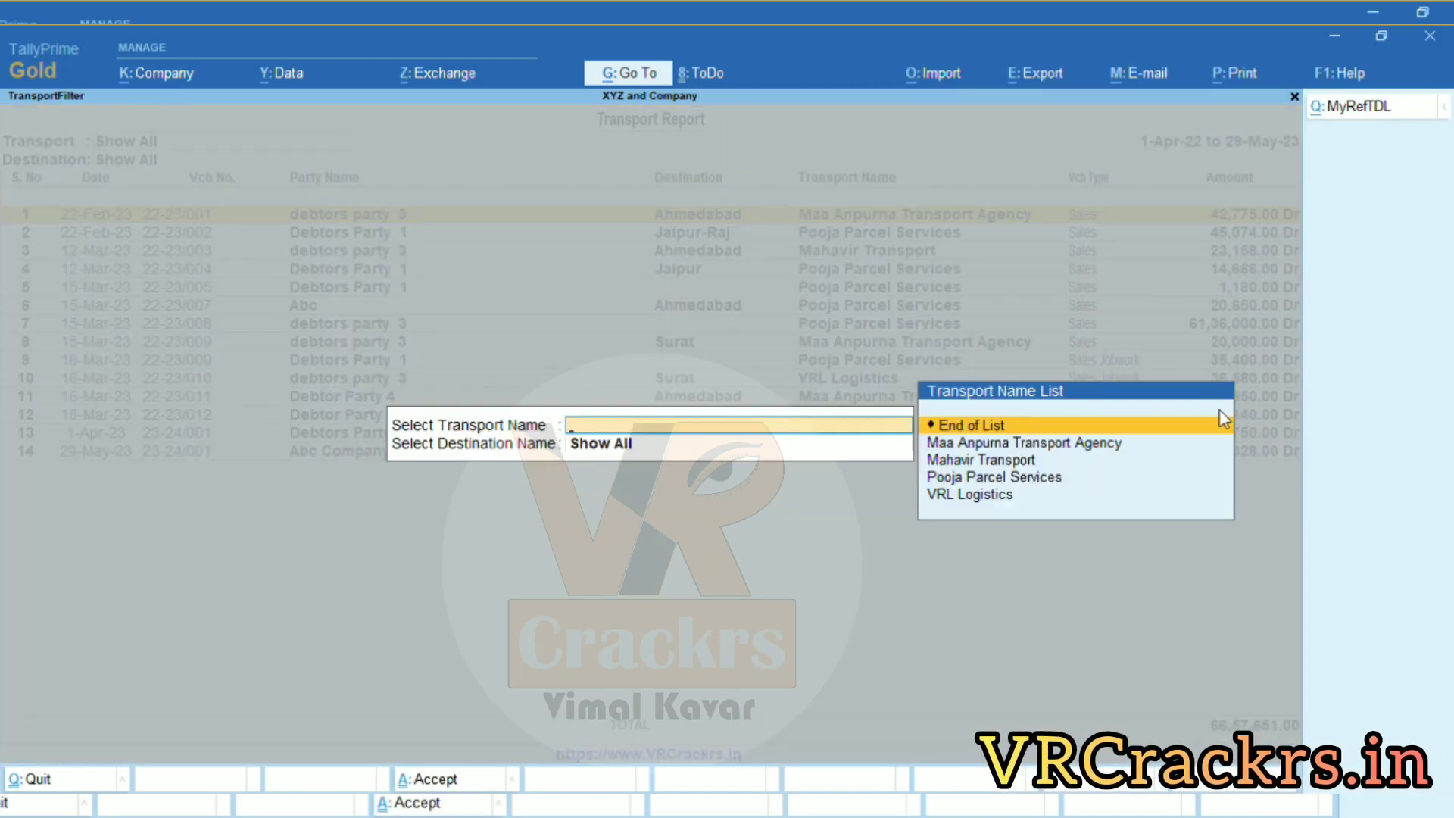
{"action": "key", "text": "Down"}
{"action": "key", "text": "Down"}
{"action": "key", "text": "Up"}
{"action": "key", "text": "Return"}
{"action": "key", "text": "Up"}
{"action": "key", "text": "Return"}
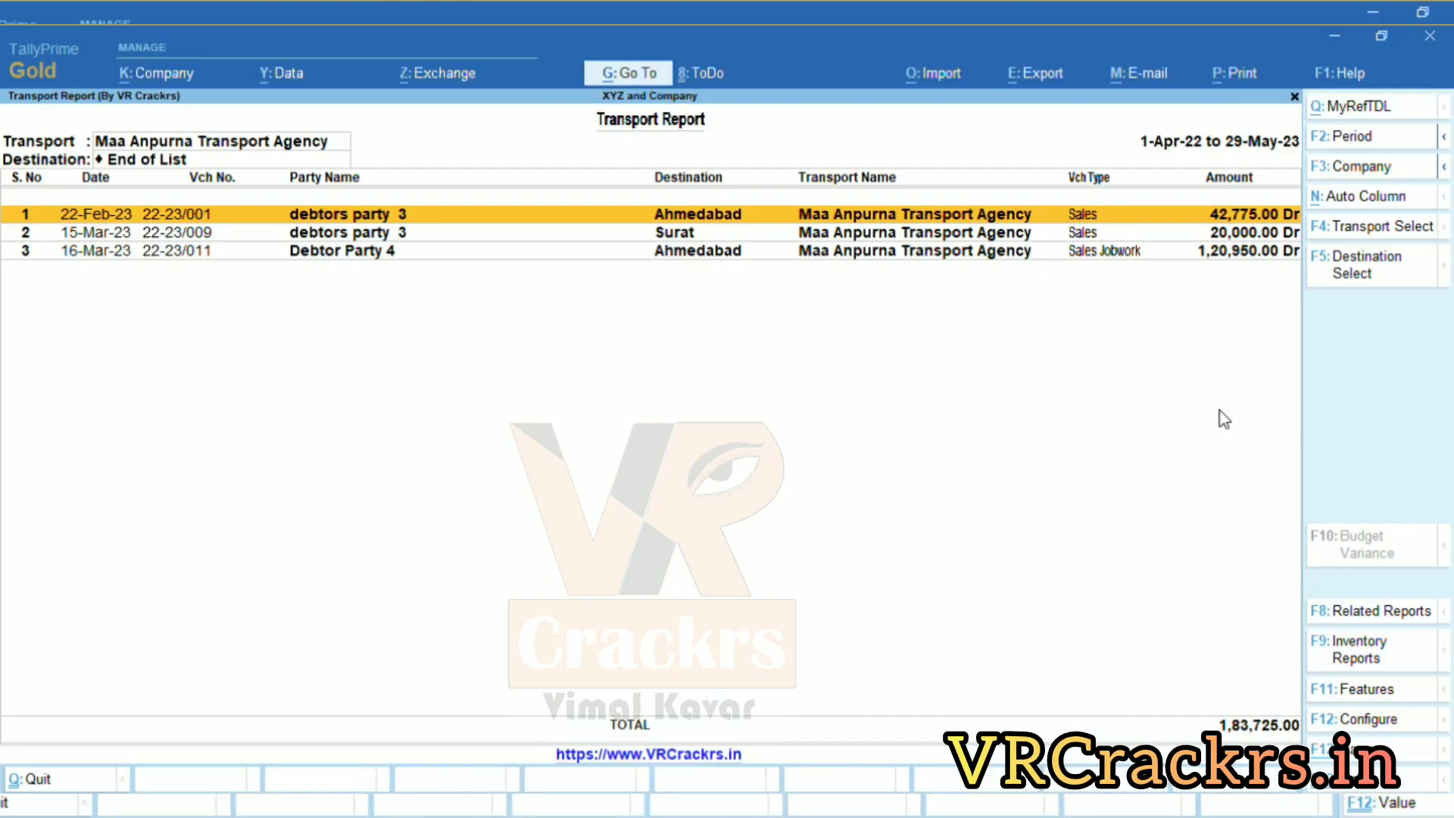
{"action": "key", "text": "Down"}
{"action": "key", "text": "Down"}
{"action": "key", "text": "Up"}
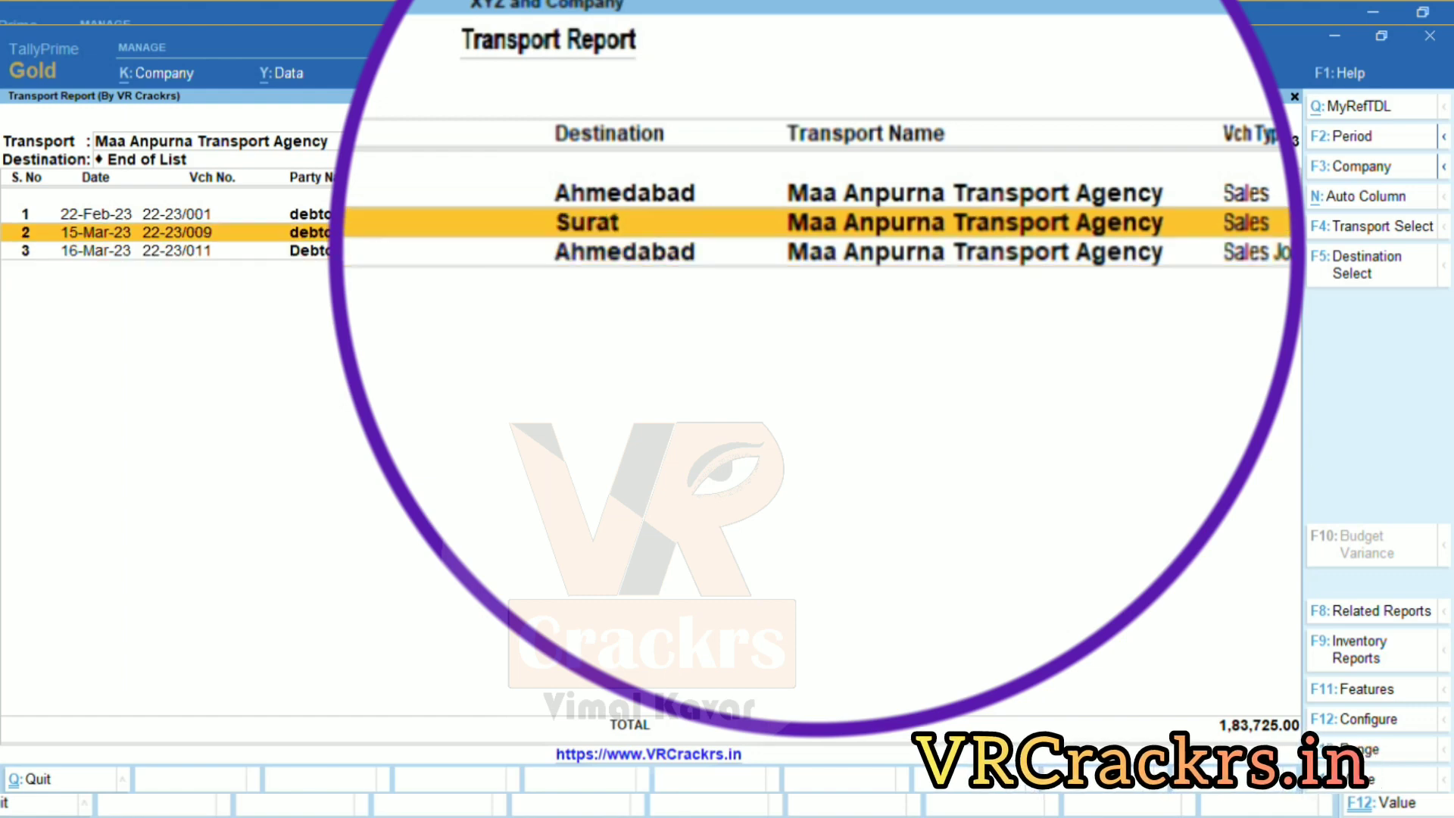
{"action": "key", "text": "F5"}
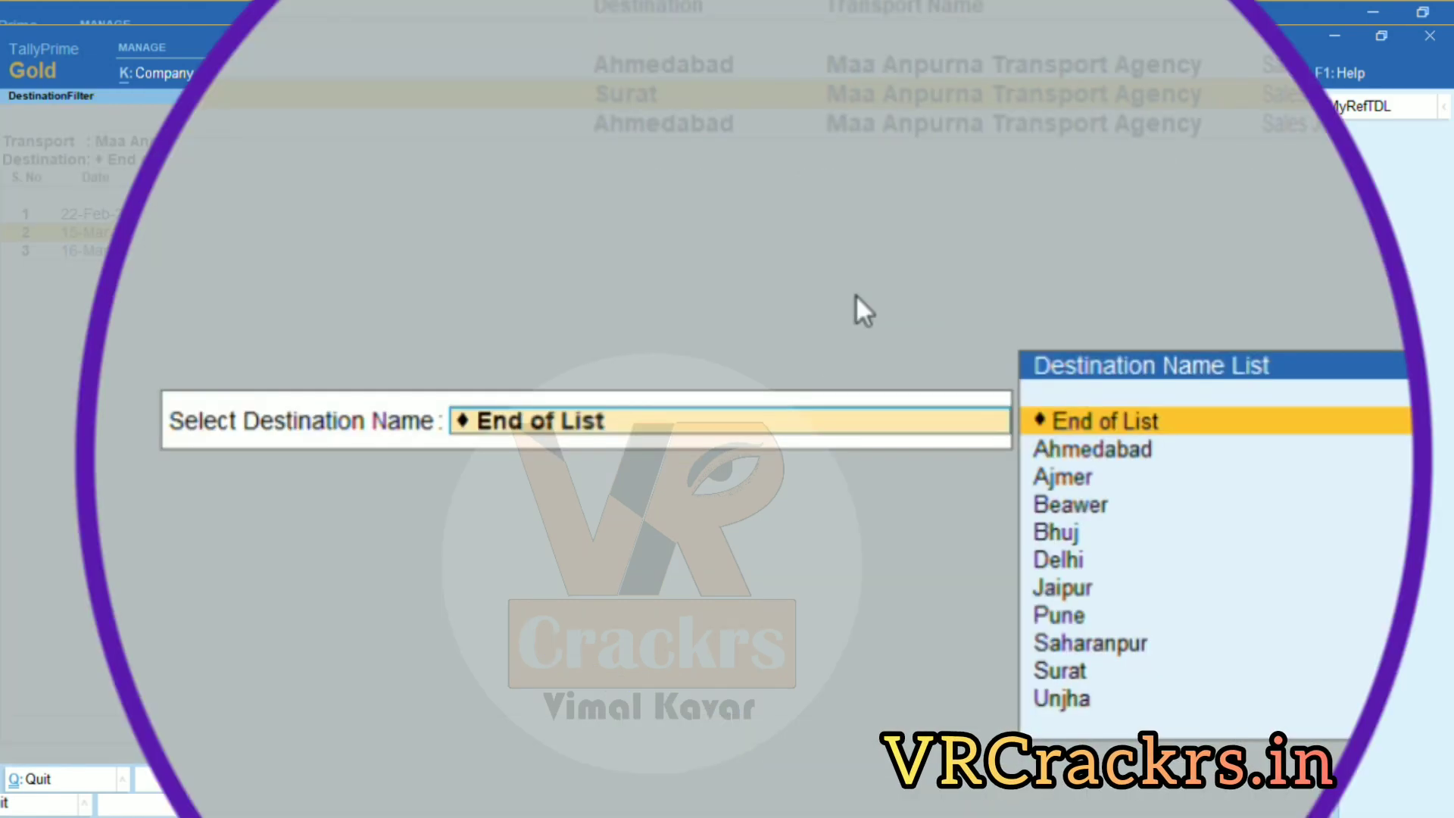
Filter the report by destination Ahmedabad, then Ajmer, Beawer and Bhuj in turn.
{"action": "key", "text": "Down"}
{"action": "key", "text": "Return"}
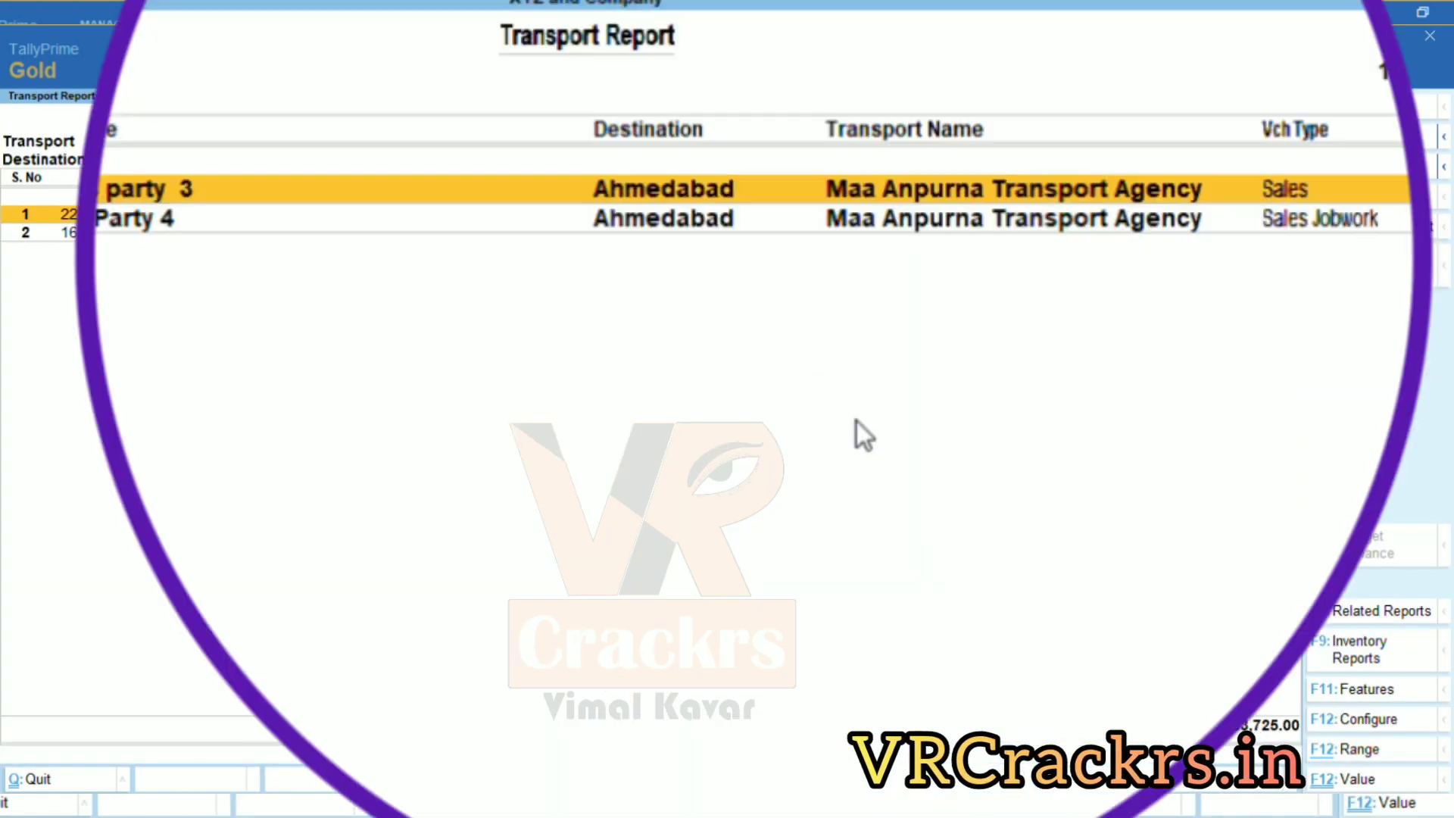
{"action": "key", "text": "F5"}
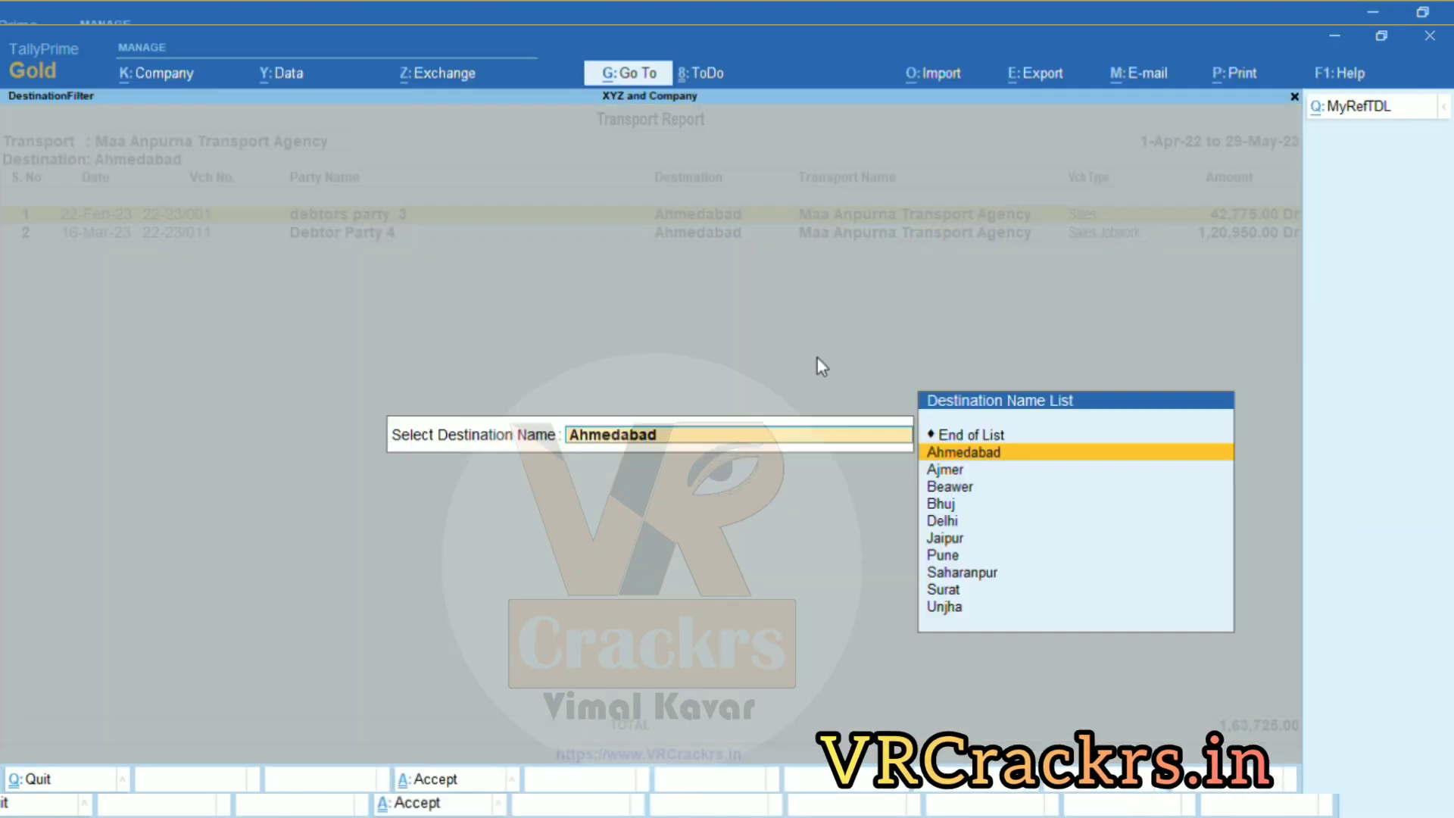
{"action": "key", "text": "Down"}
{"action": "key", "text": "Return"}
{"action": "key", "text": "F5"}
{"action": "key", "text": "Down"}
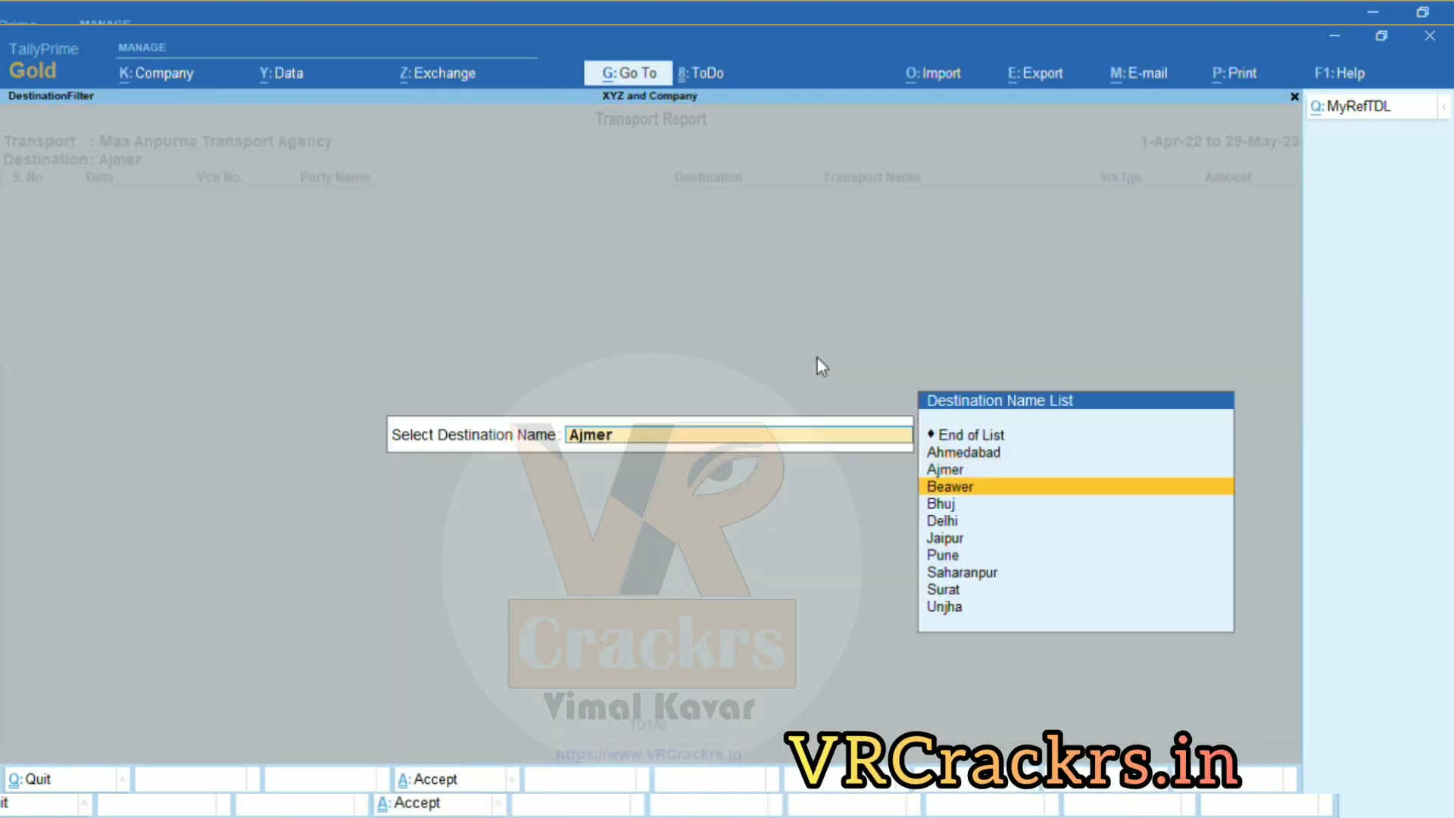
{"action": "key", "text": "Return"}
{"action": "key", "text": "F5"}
{"action": "key", "text": "Down"}
{"action": "key", "text": "Return"}
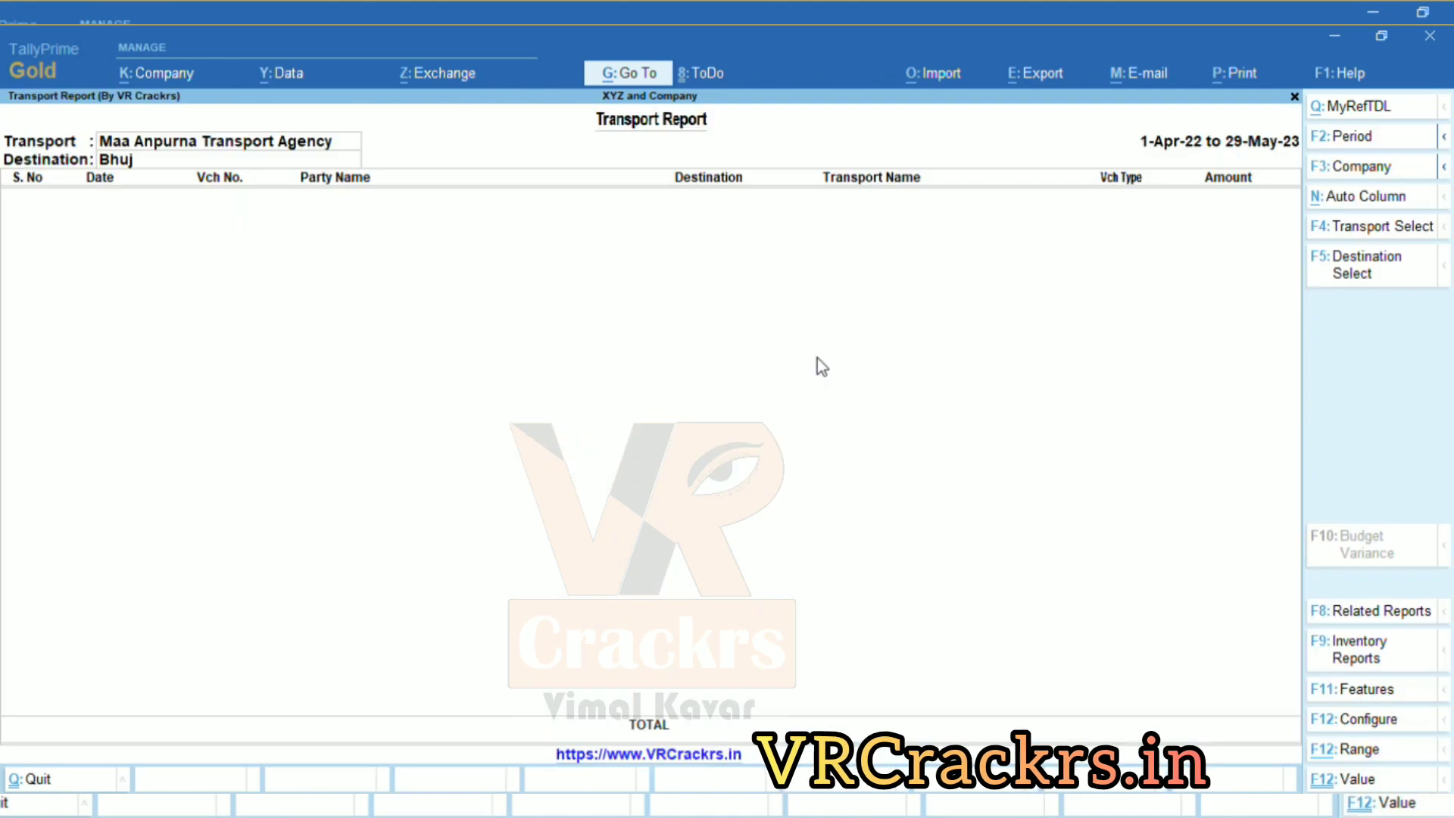
Continue filtering by destination Delhi, Jaipur and Pune.
{"action": "key", "text": "F5"}
{"action": "key", "text": "Down"}
{"action": "key", "text": "Return"}
{"action": "key", "text": "F5"}
{"action": "key", "text": "Down"}
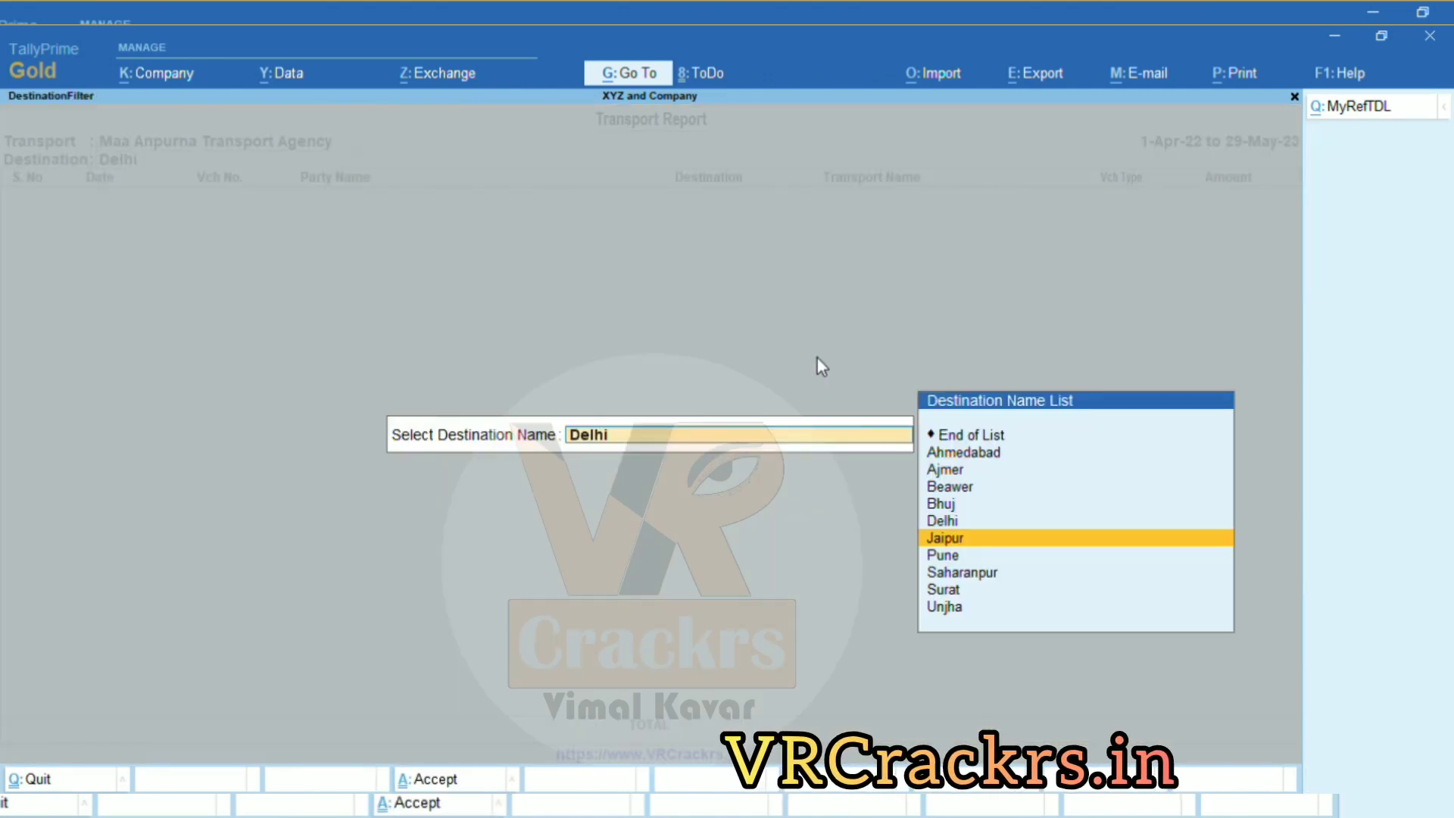
{"action": "key", "text": "Return"}
{"action": "key", "text": "F5"}
{"action": "key", "text": "Down"}
{"action": "key", "text": "Return"}
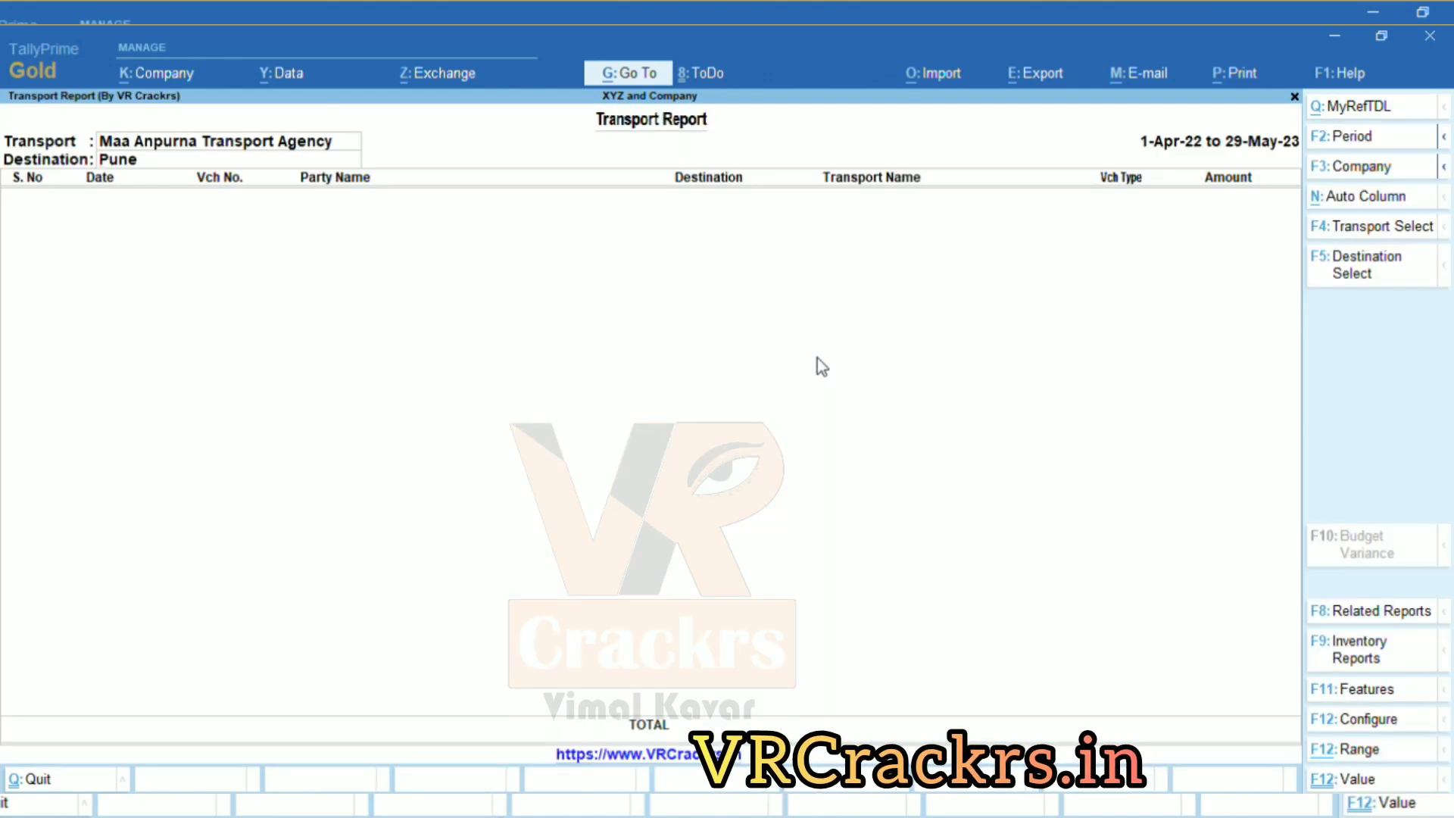
Filter to VRL Logistics transport with Jaipur as the destination.
{"action": "key", "text": "F4"}
{"action": "key", "text": "Down"}
{"action": "key", "text": "Down"}
{"action": "key", "text": "Down"}
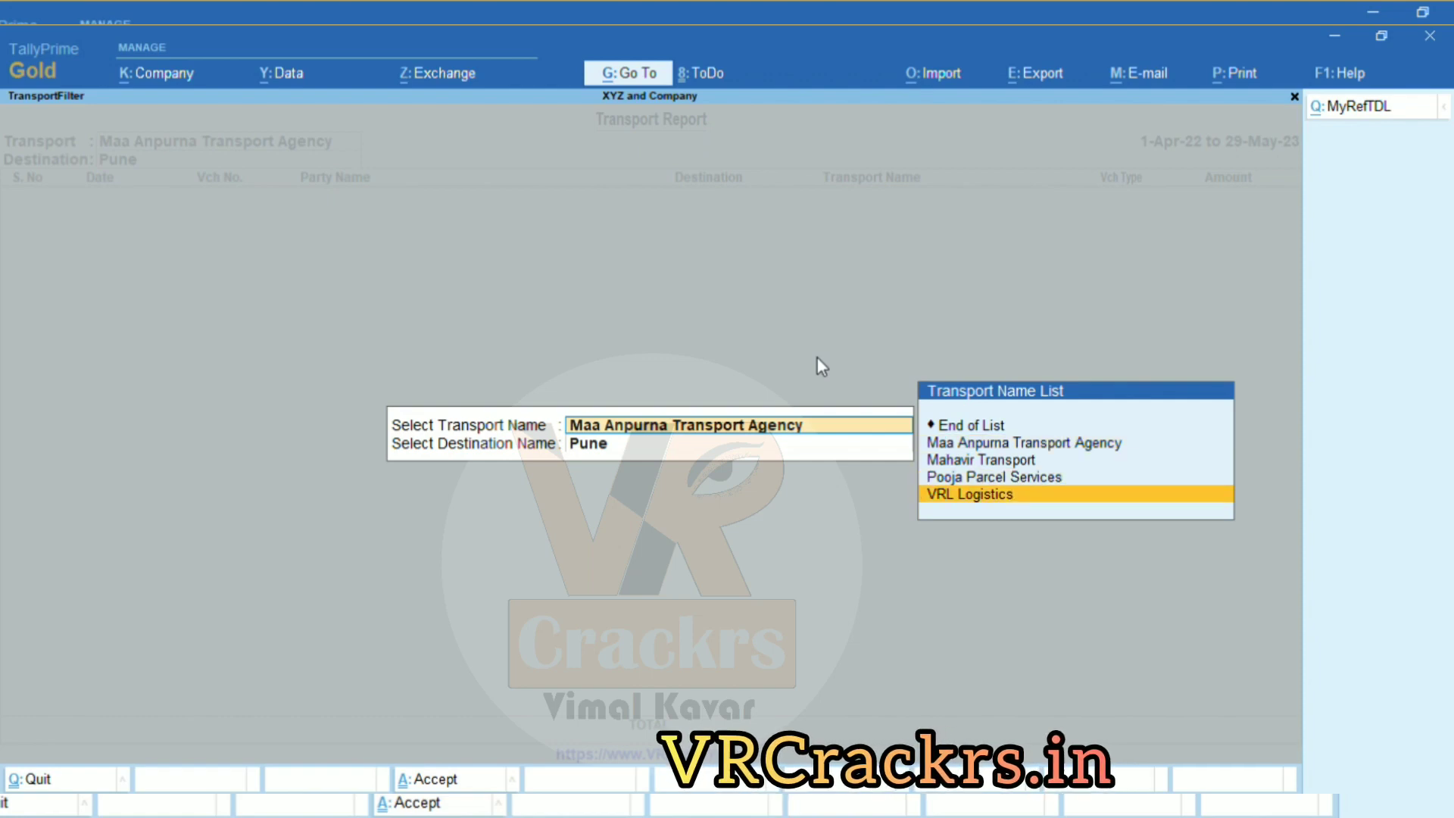
{"action": "key", "text": "Return"}
{"action": "key", "text": "Return"}
{"action": "key", "text": "F5"}
{"action": "key", "text": "Up"}
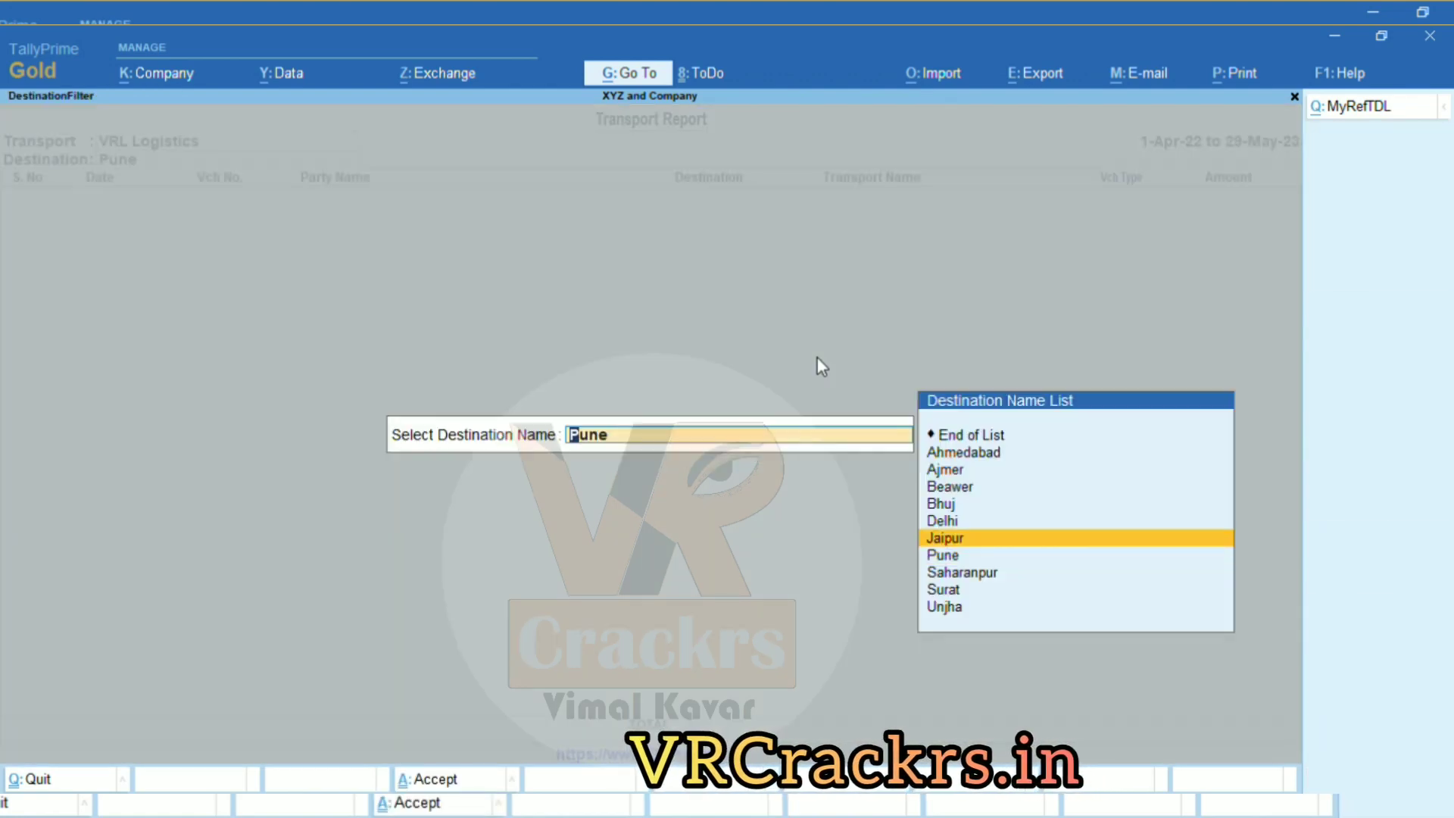
{"action": "key", "text": "Return"}
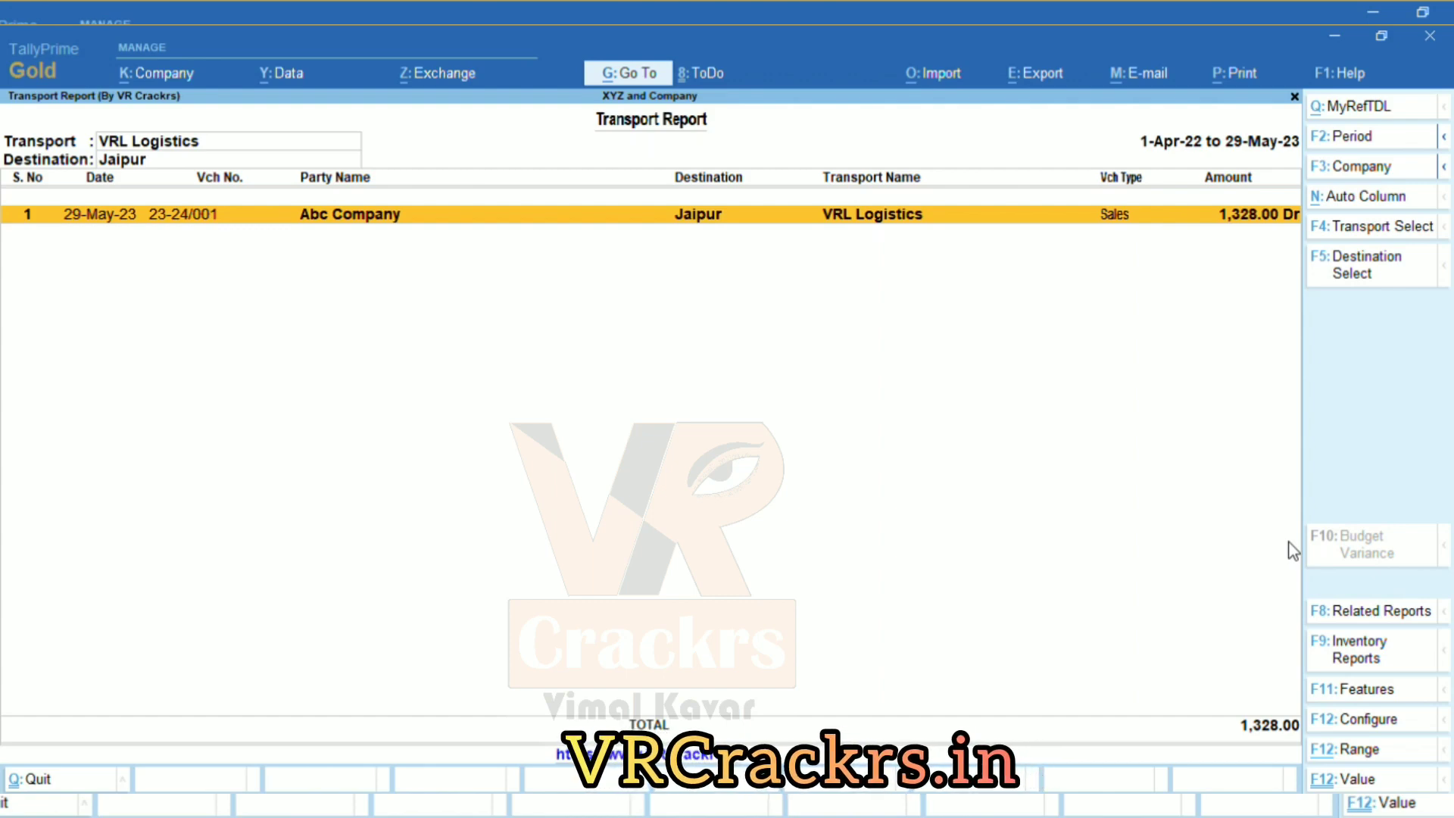
Reset both transport and destination filters to End of List.
{"action": "key", "text": "F4"}
{"action": "key", "text": "Up"}
{"action": "key", "text": "Up"}
{"action": "key", "text": "Up"}
{"action": "key", "text": "Up"}
{"action": "key", "text": "Return"}
{"action": "key", "text": "Up"}
{"action": "key", "text": "Up"}
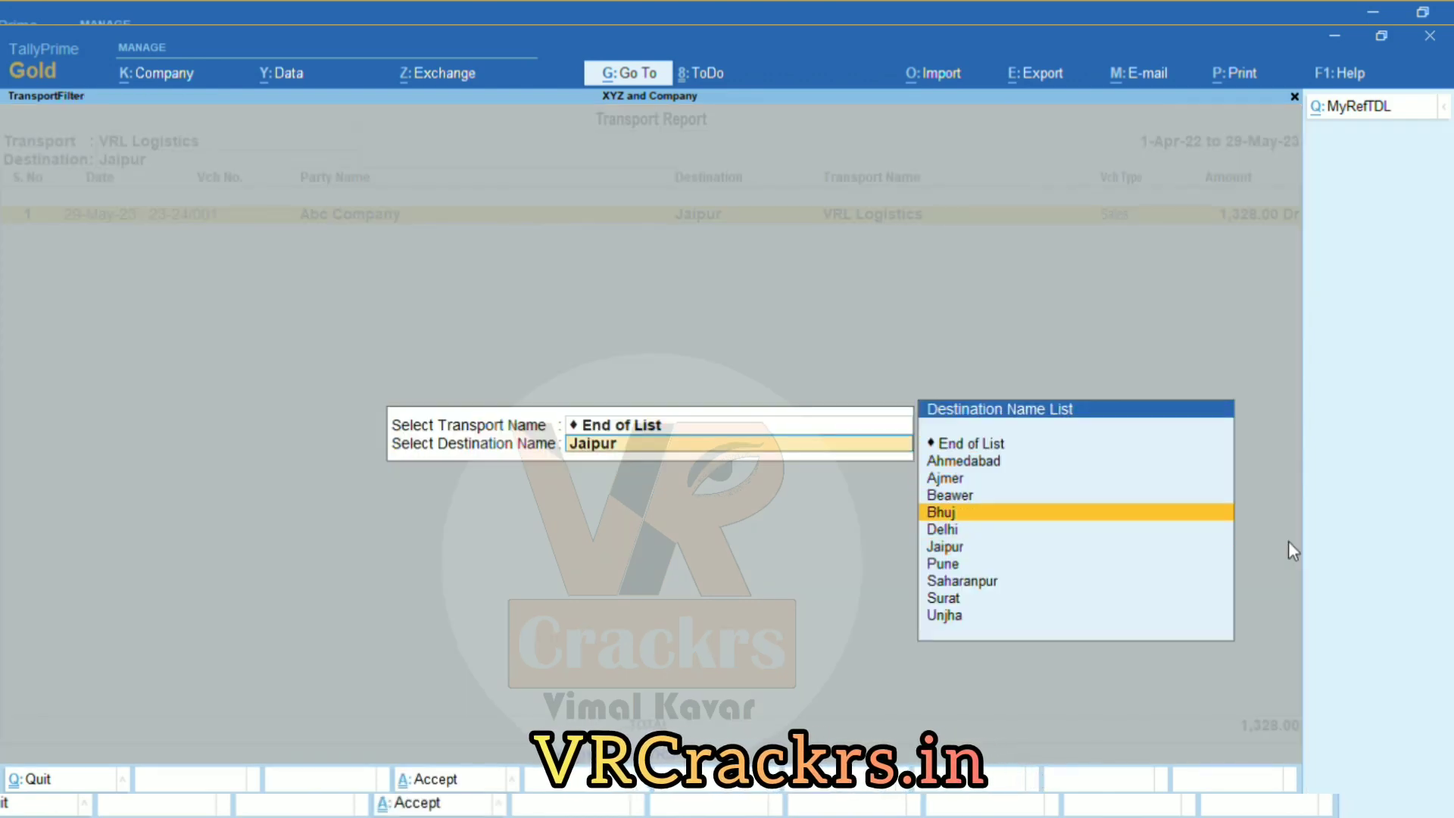
{"action": "key", "text": "Up"}
{"action": "key", "text": "Up"}
{"action": "key", "text": "Up"}
{"action": "key", "text": "Up"}
{"action": "key", "text": "Return"}
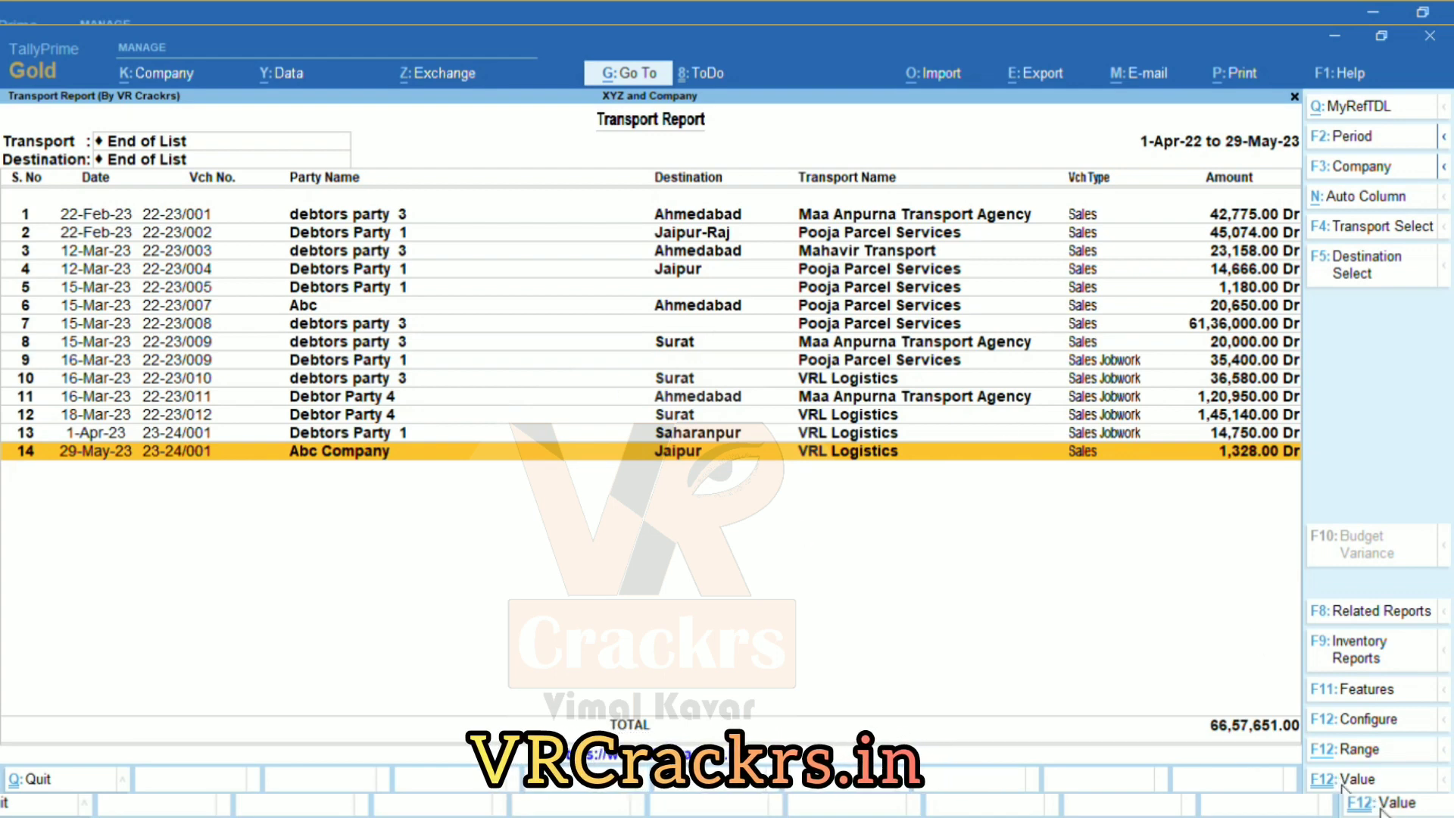
Range-filter to vouchers with ledger names containing 'abc', then remove the filter to restore 14 rows.
{"action": "left_click", "coordinate": [1345, 749]}
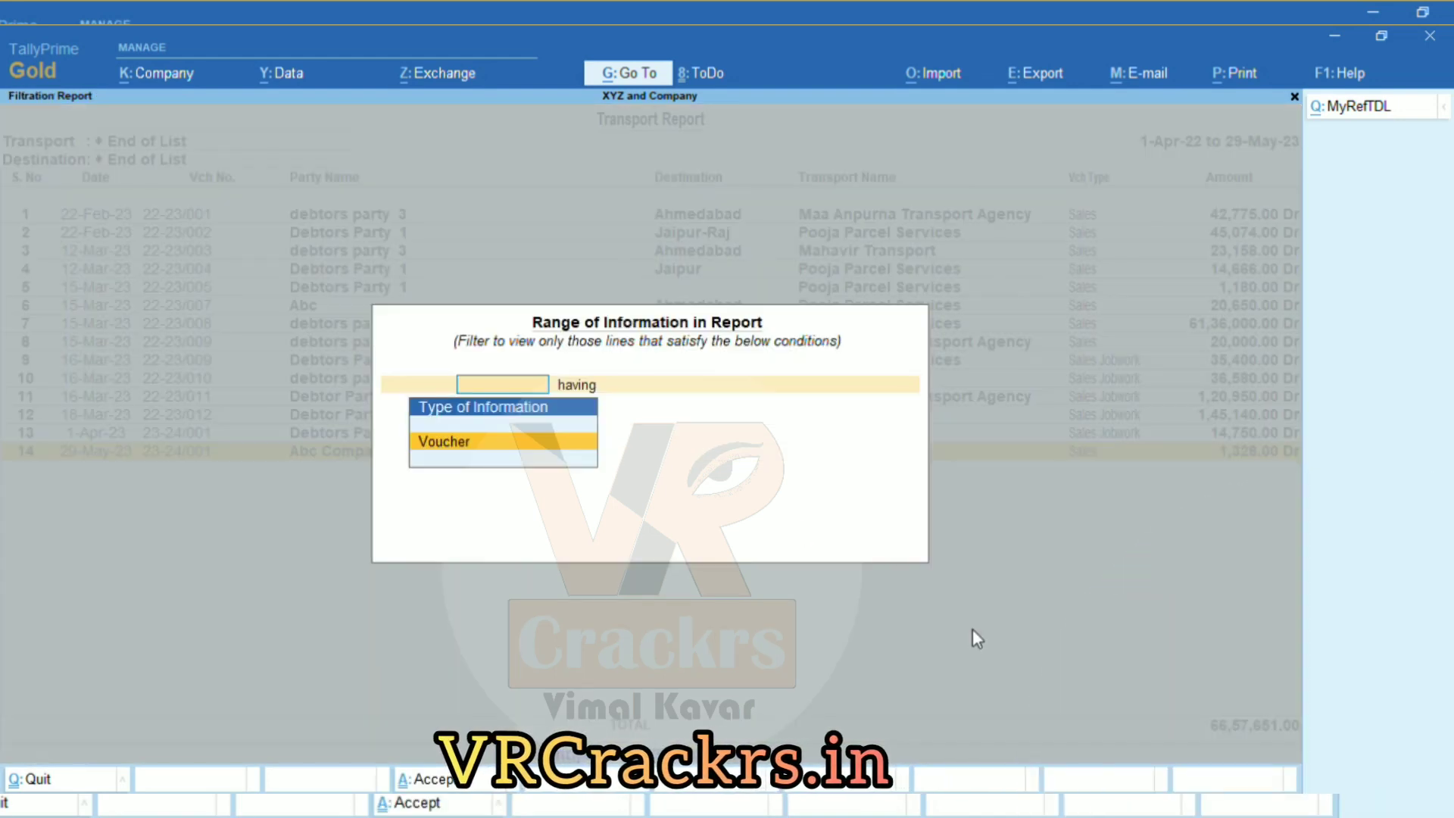
{"action": "key", "text": "Return"}
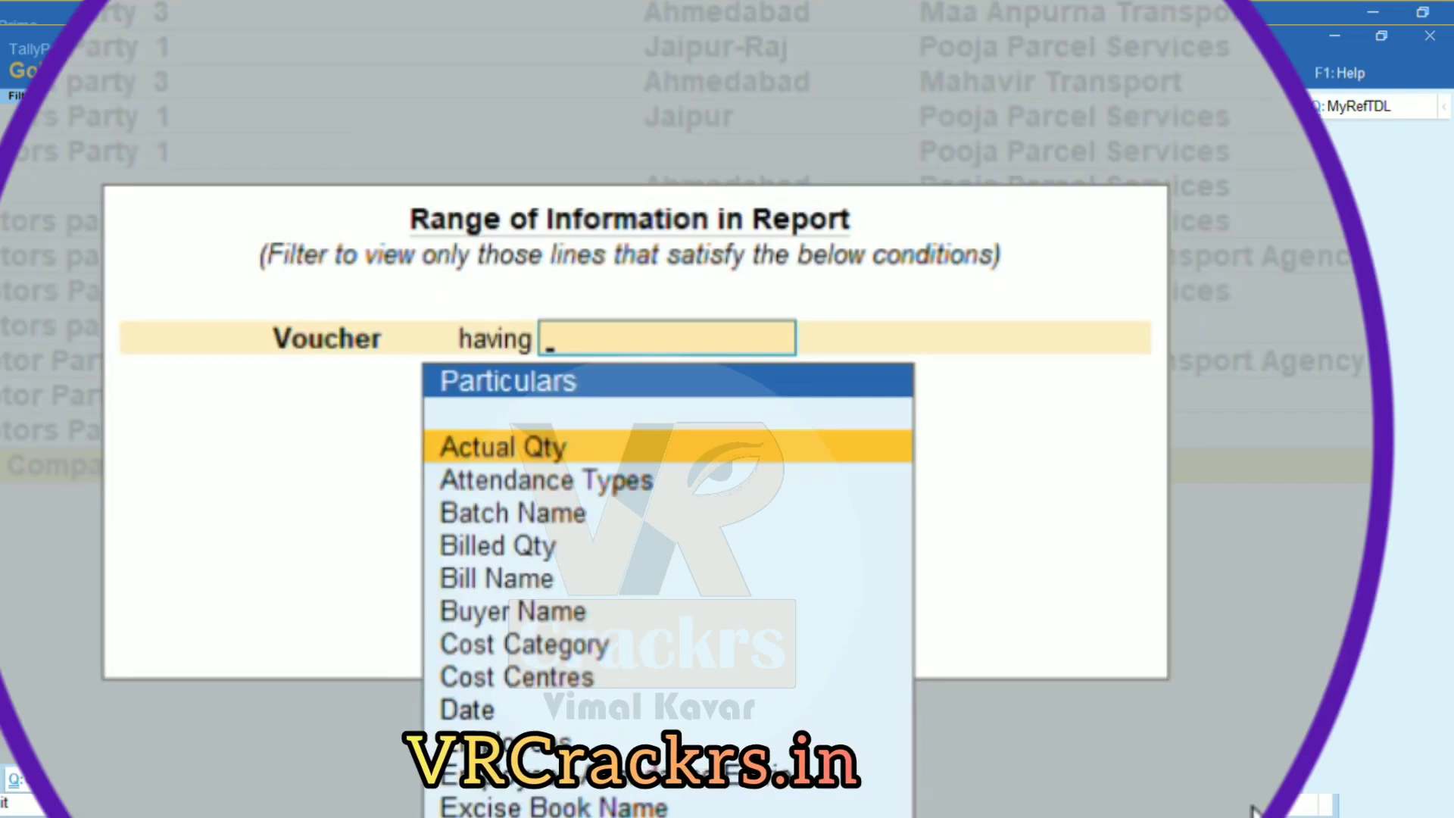
{"action": "key", "text": "Down"}
{"action": "key", "text": "Down"}
{"action": "key", "text": "Down"}
{"action": "key", "text": "Down"}
{"action": "key", "text": "Down"}
{"action": "key", "text": "Down"}
{"action": "key", "text": "Down"}
{"action": "key", "text": "Down"}
{"action": "key", "text": "Down"}
{"action": "key", "text": "Down"}
{"action": "key", "text": "Down"}
{"action": "key", "text": "Down"}
{"action": "key", "text": "Down"}
{"action": "key", "text": "Down"}
{"action": "key", "text": "Down"}
{"action": "key", "text": "Down"}
{"action": "key", "text": "Down"}
{"action": "key", "text": "Down"}
{"action": "key", "text": "Down"}
{"action": "key", "text": "Down"}
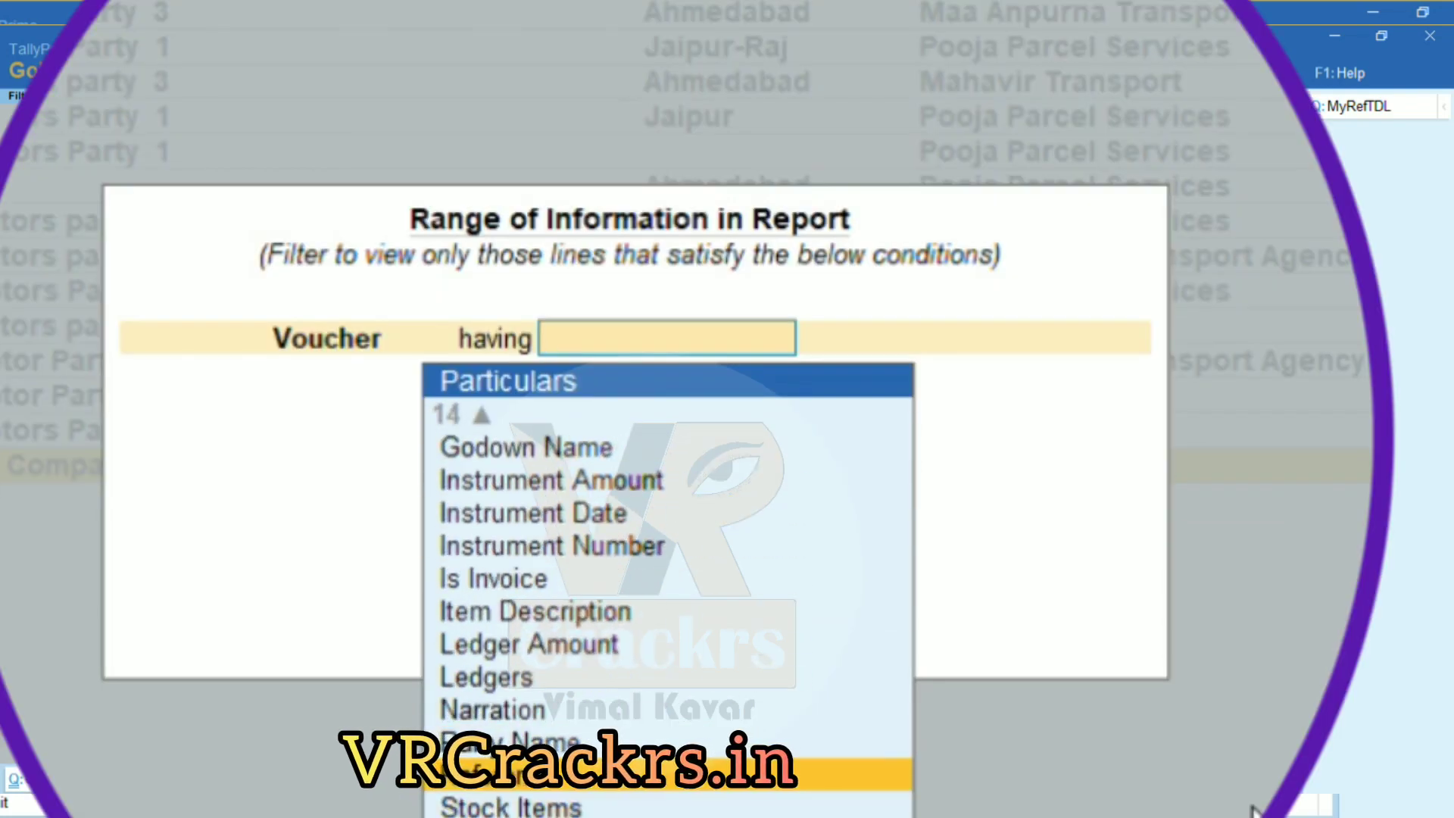
{"action": "key", "text": "Up"}
{"action": "key", "text": "Up"}
{"action": "key", "text": "Up"}
{"action": "key", "text": "Return"}
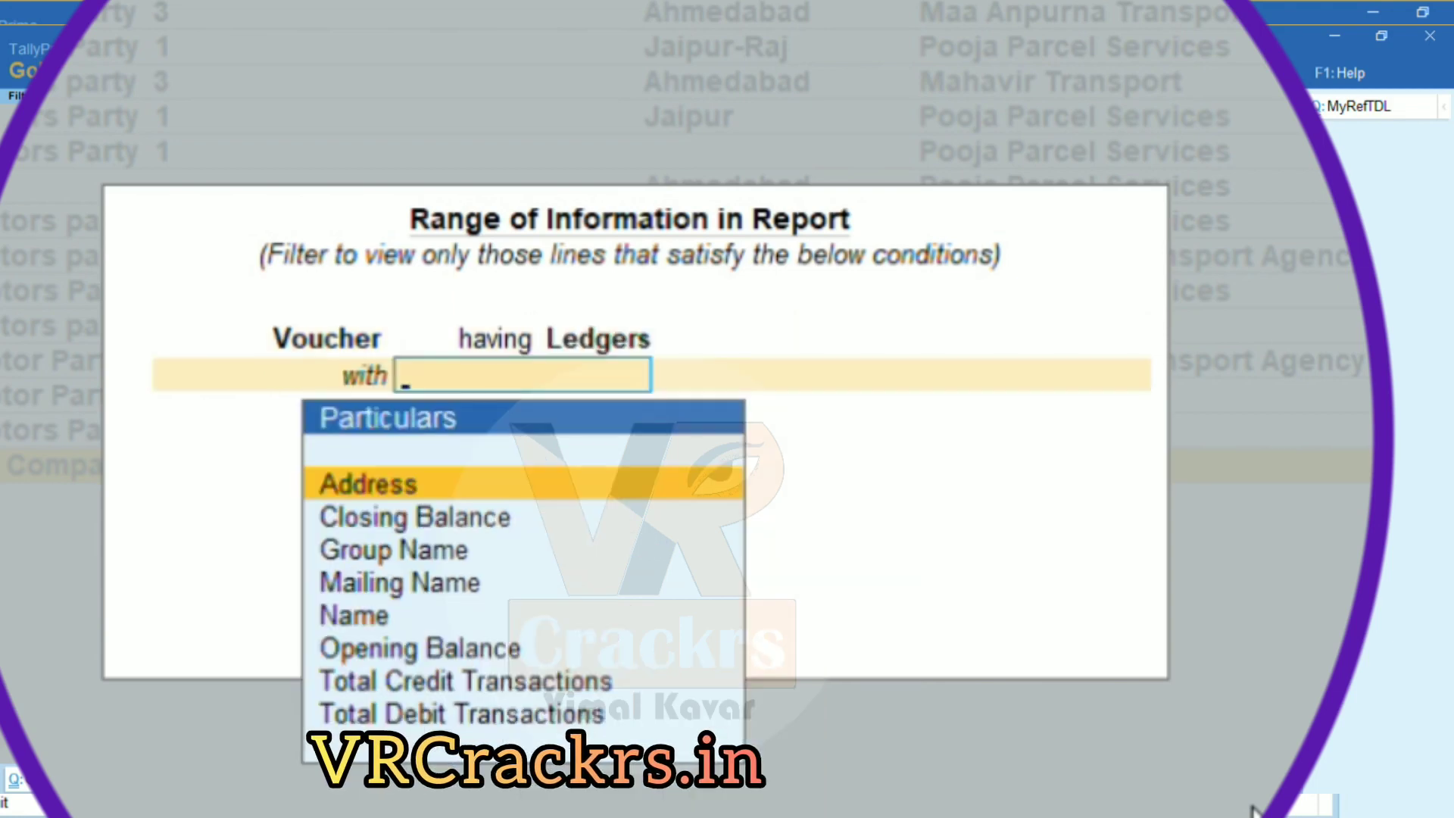
{"action": "key", "text": "Down"}
{"action": "key", "text": "Down"}
{"action": "key", "text": "Down"}
{"action": "key", "text": "Down"}
{"action": "key", "text": "Return"}
{"action": "type", "text": "c"}
{"action": "key", "text": "Return"}
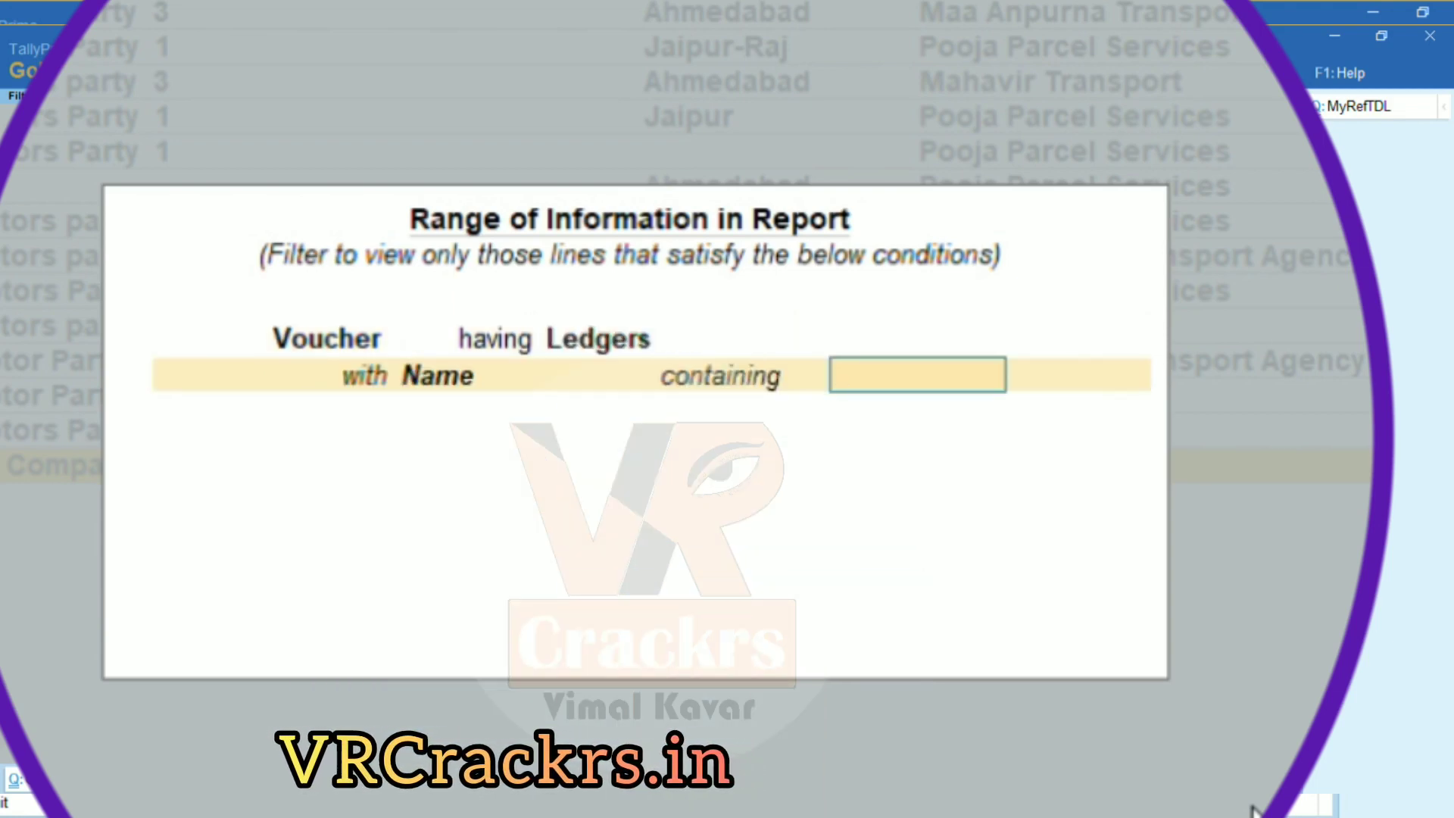
{"action": "type", "text": "abc"}
{"action": "key", "text": "Return"}
{"action": "key", "text": "Return"}
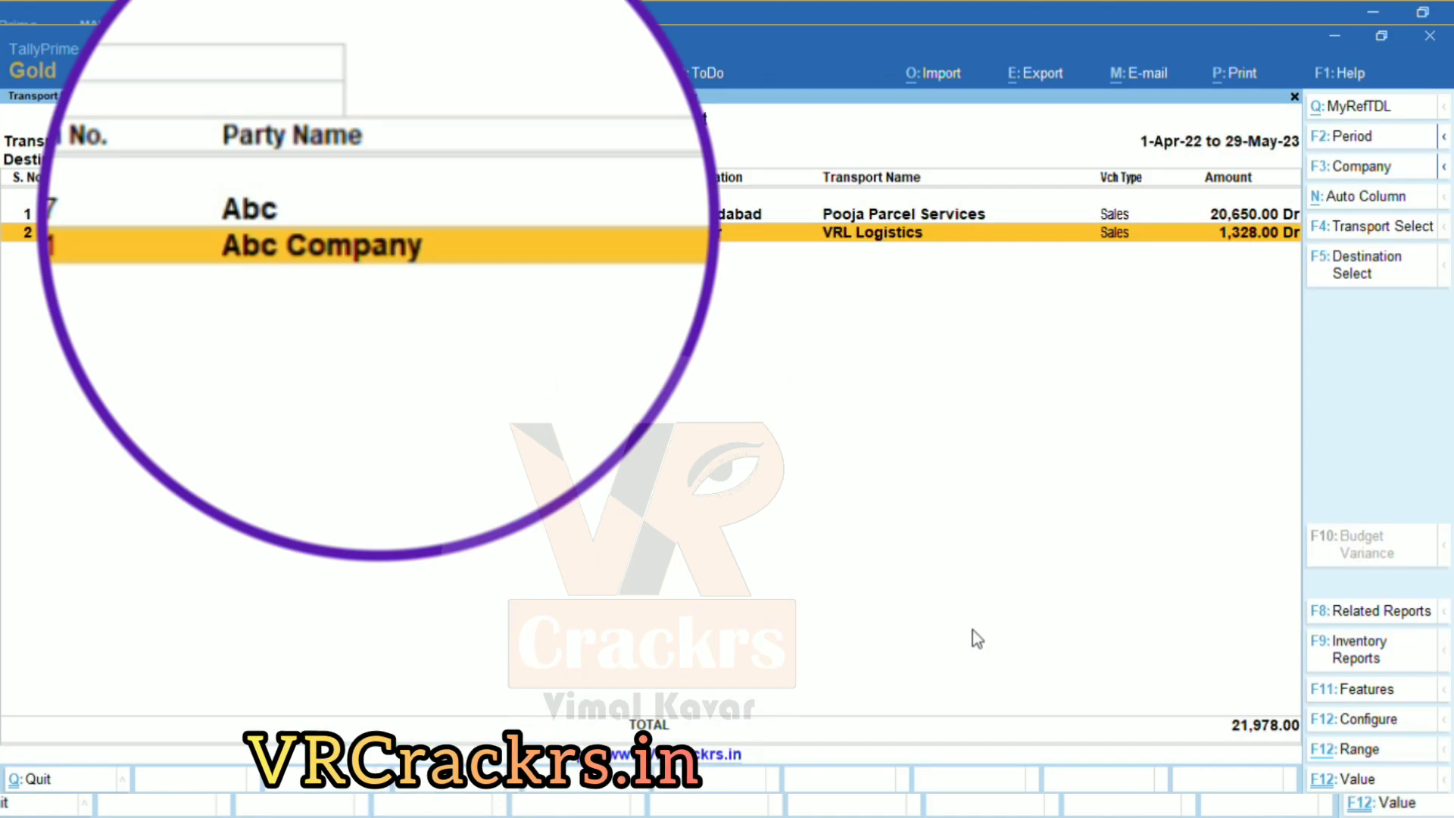
{"action": "key", "text": "Escape"}
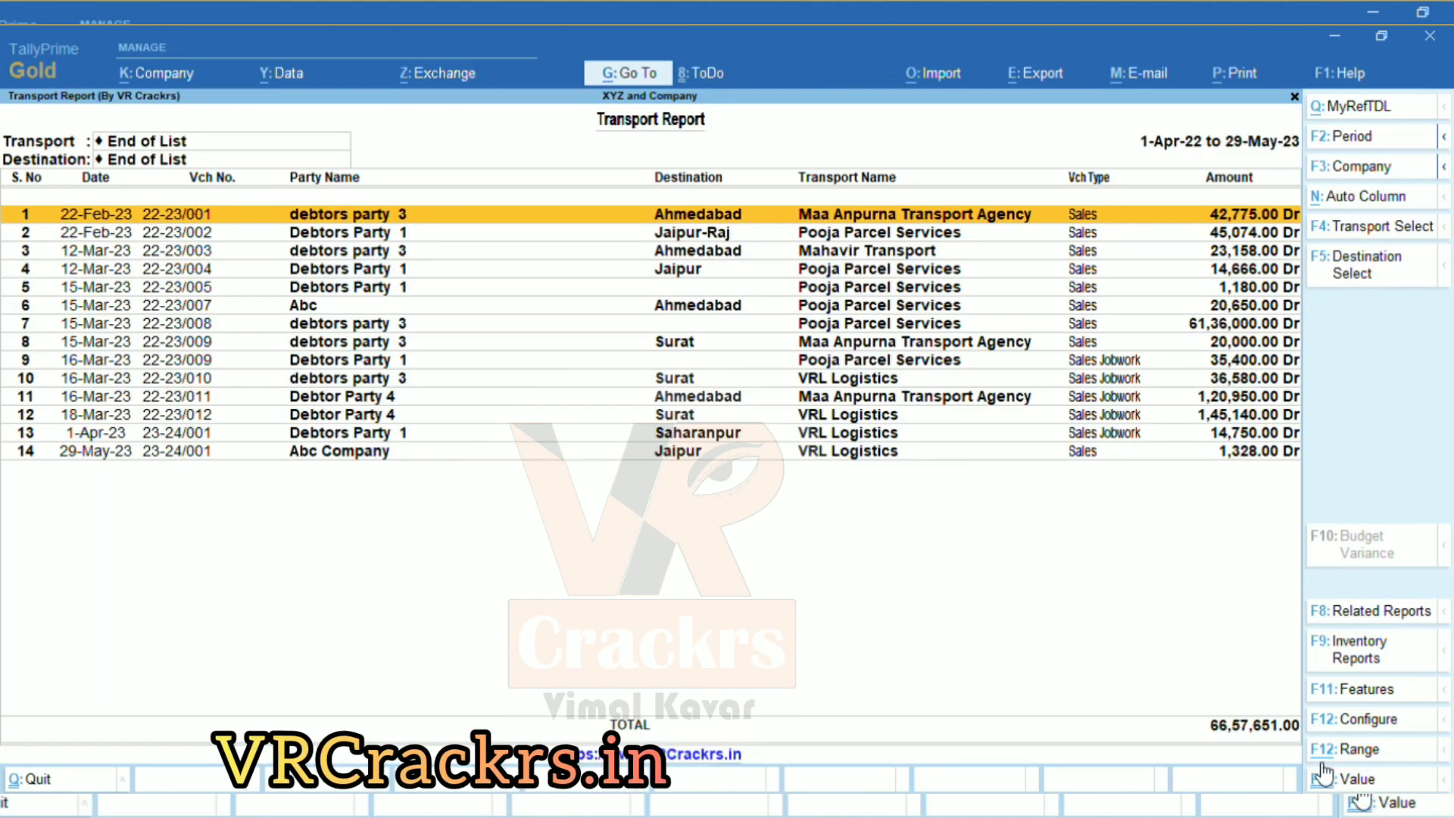
Set the value filter to vouchers having stock items named containing 'sales', opening Abc Company's ledger vouchers.
{"action": "left_click", "coordinate": [1354, 785]}
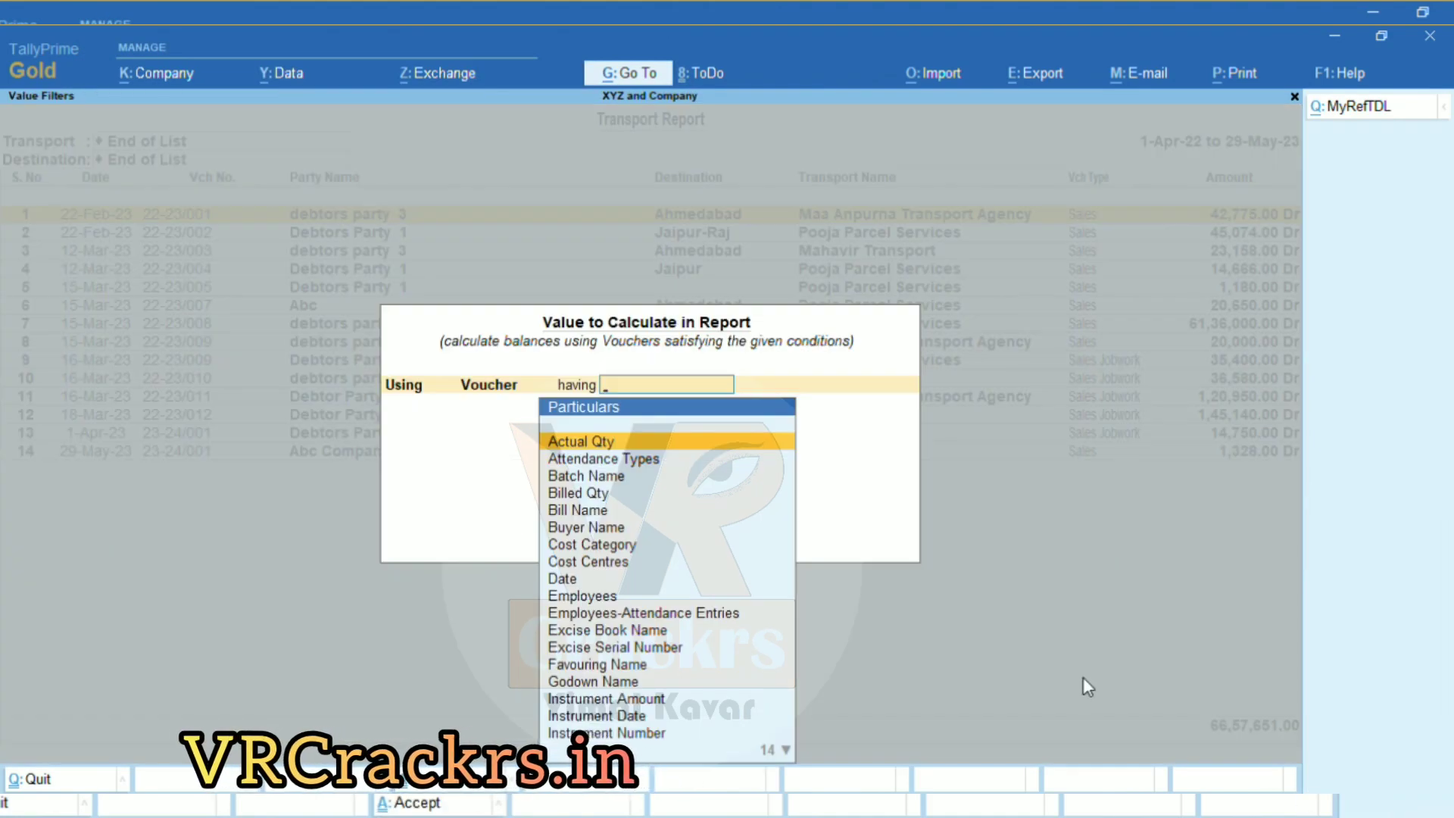
{"action": "key", "text": "Down"}
{"action": "key", "text": "Down"}
{"action": "key", "text": "Down"}
{"action": "key", "text": "Down"}
{"action": "key", "text": "Down"}
{"action": "key", "text": "Down"}
{"action": "key", "text": "Down"}
{"action": "key", "text": "Down"}
{"action": "key", "text": "Down"}
{"action": "key", "text": "Down"}
{"action": "key", "text": "Down"}
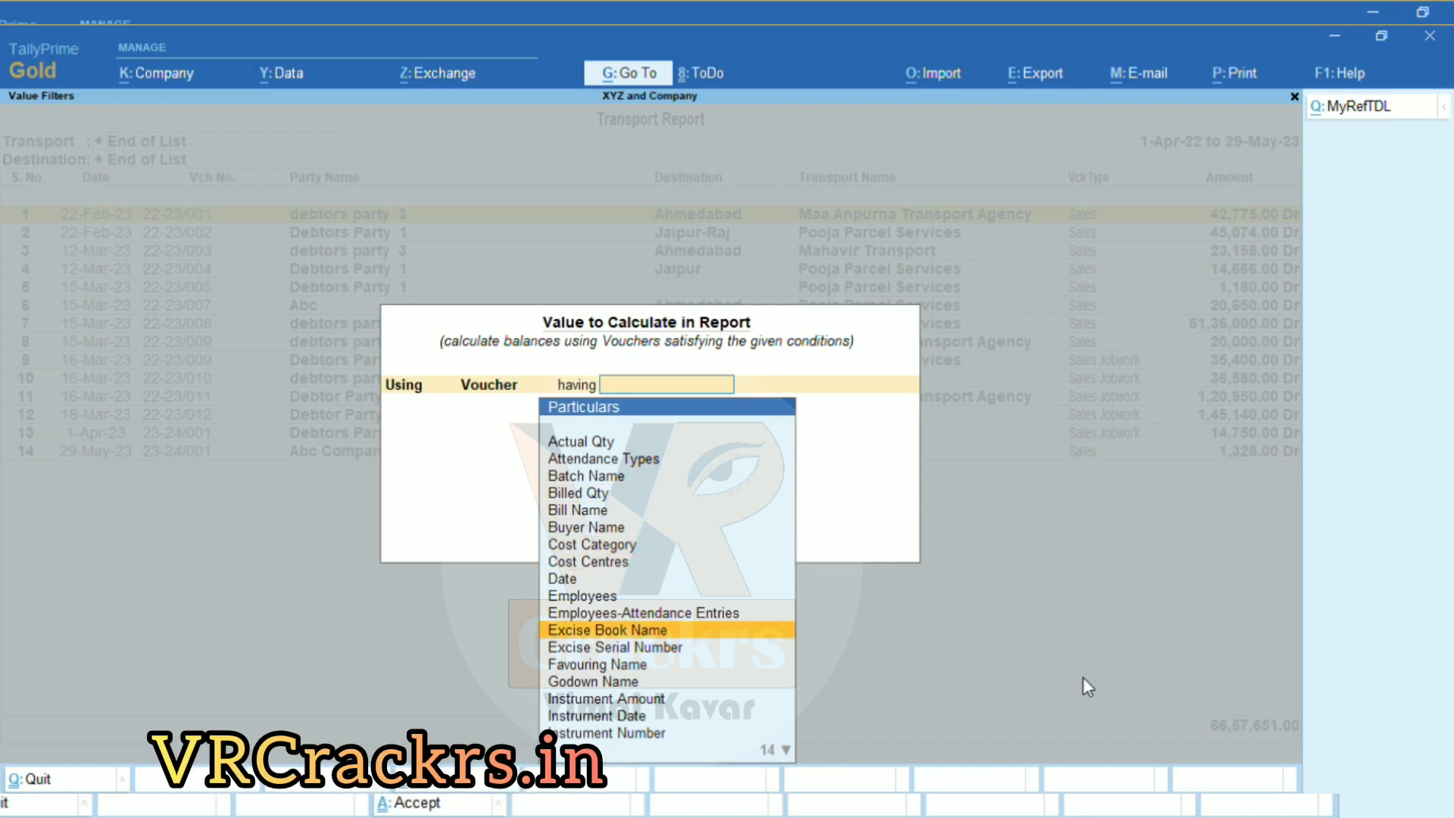
{"action": "key", "text": "Down"}
{"action": "key", "text": "Down"}
{"action": "key", "text": "Down"}
{"action": "key", "text": "Down"}
{"action": "key", "text": "Down"}
{"action": "key", "text": "Down"}
{"action": "key", "text": "Down"}
{"action": "key", "text": "Down"}
{"action": "key", "text": "Down"}
{"action": "key", "text": "Down"}
{"action": "key", "text": "Down"}
{"action": "key", "text": "Down"}
{"action": "key", "text": "Down"}
{"action": "key", "text": "Down"}
{"action": "key", "text": "Down"}
{"action": "key", "text": "Down"}
{"action": "key", "text": "Down"}
{"action": "key", "text": "Down"}
{"action": "key", "text": "Down"}
{"action": "key", "text": "Down"}
{"action": "key", "text": "Up"}
{"action": "key", "text": "Up"}
{"action": "key", "text": "Up"}
{"action": "key", "text": "Up"}
{"action": "key", "text": "Up"}
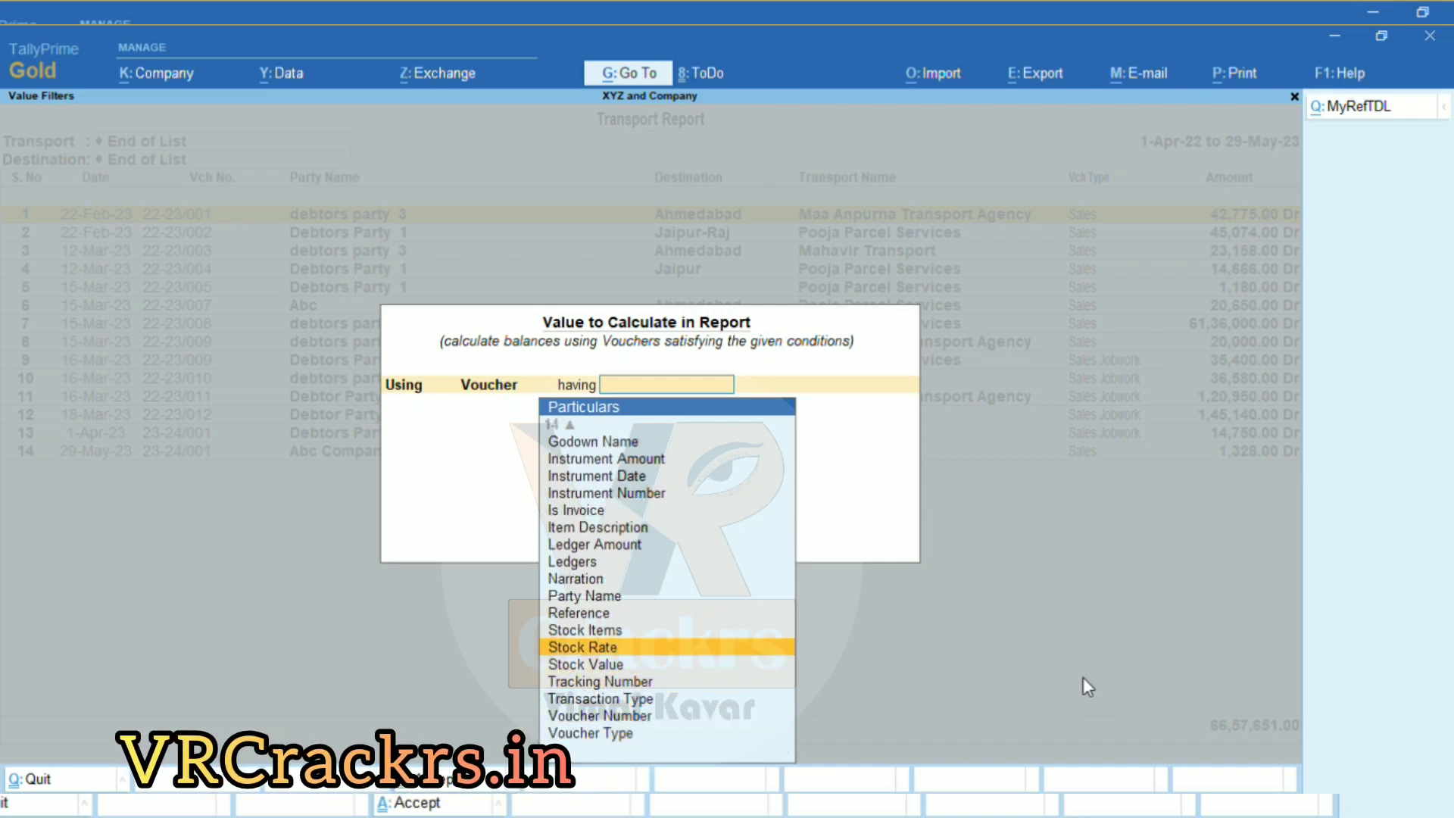
{"action": "key", "text": "Up"}
{"action": "key", "text": "Return"}
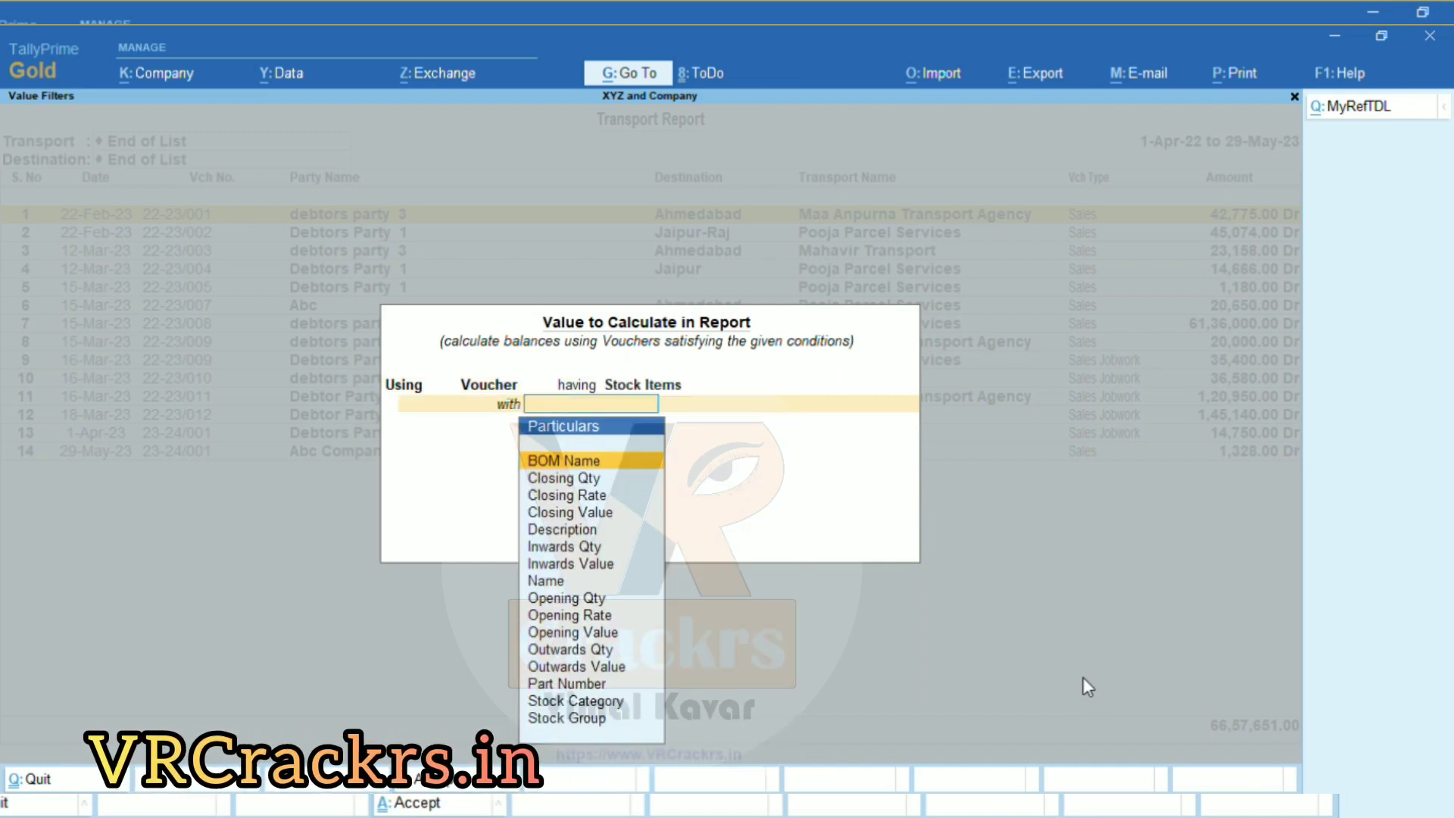
{"action": "type", "text": "na"}
{"action": "key", "text": "Return"}
{"action": "key", "text": "Return"}
{"action": "type", "text": "sales"}
{"action": "key", "text": "Return"}
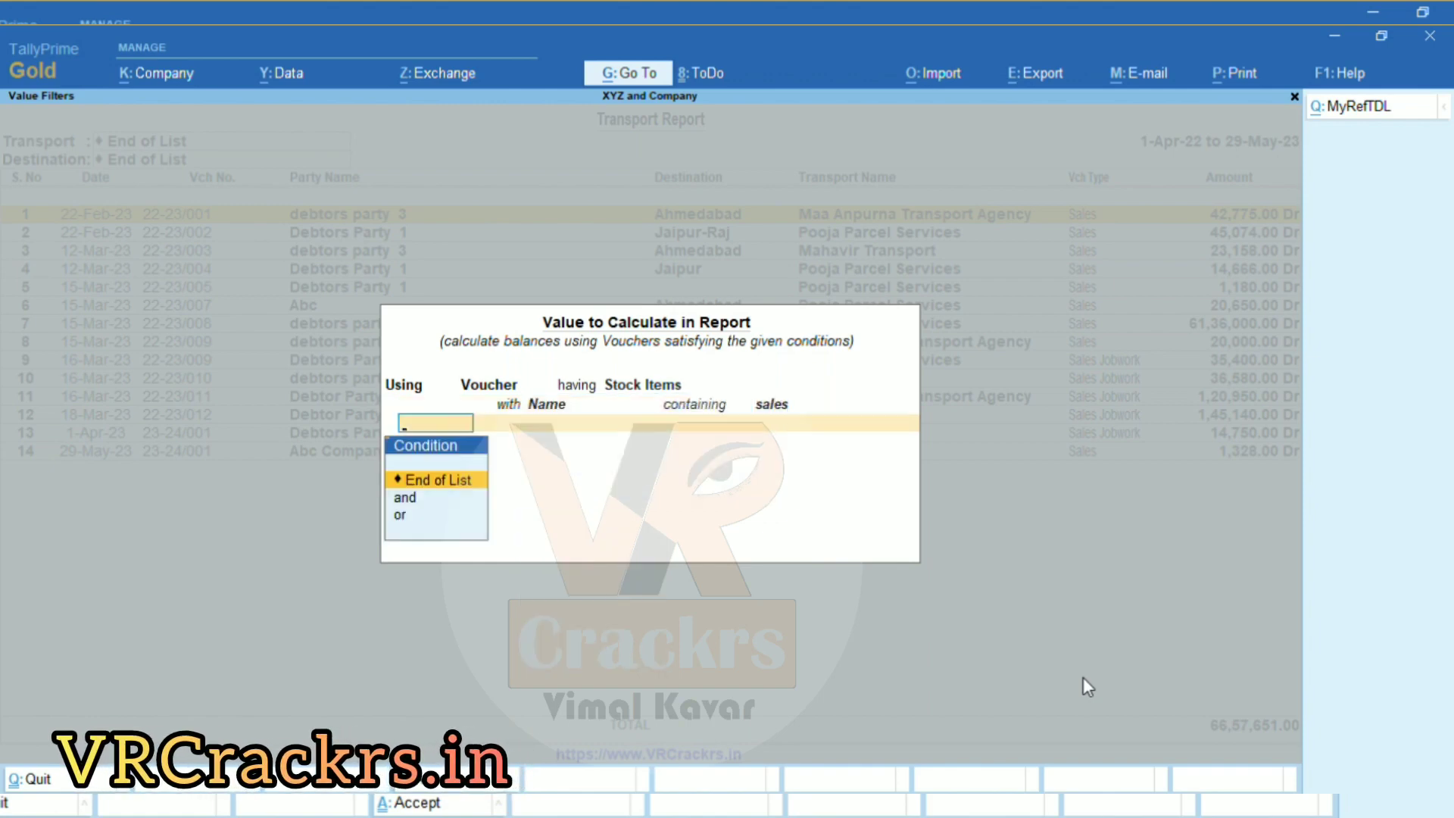
{"action": "key", "text": "Return"}
{"action": "key", "text": "End"}
{"action": "key", "text": "Return"}
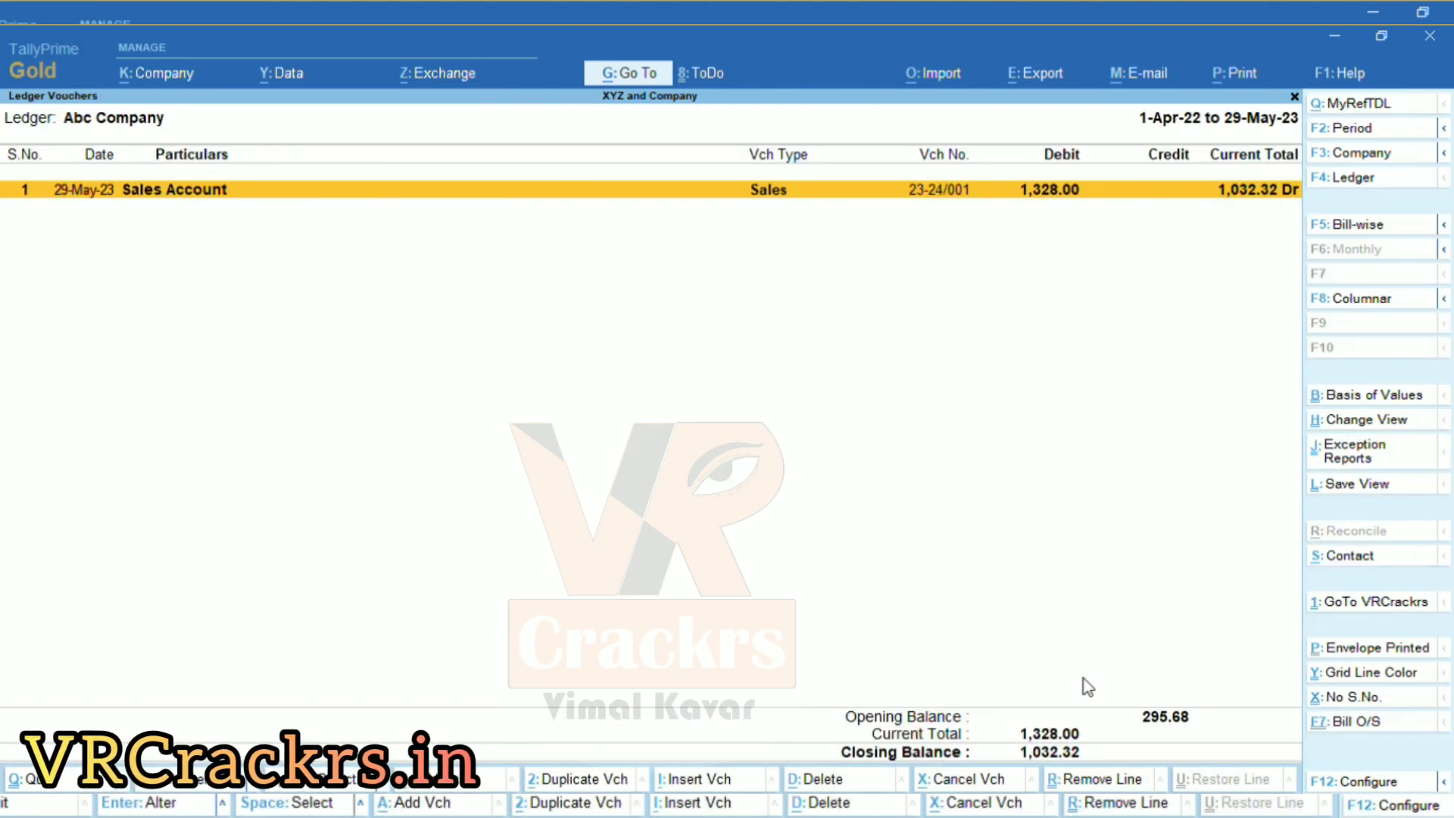
Return to the Transport Report and view Abc Company's party ledger from row 1.
{"action": "key", "text": "Escape"}
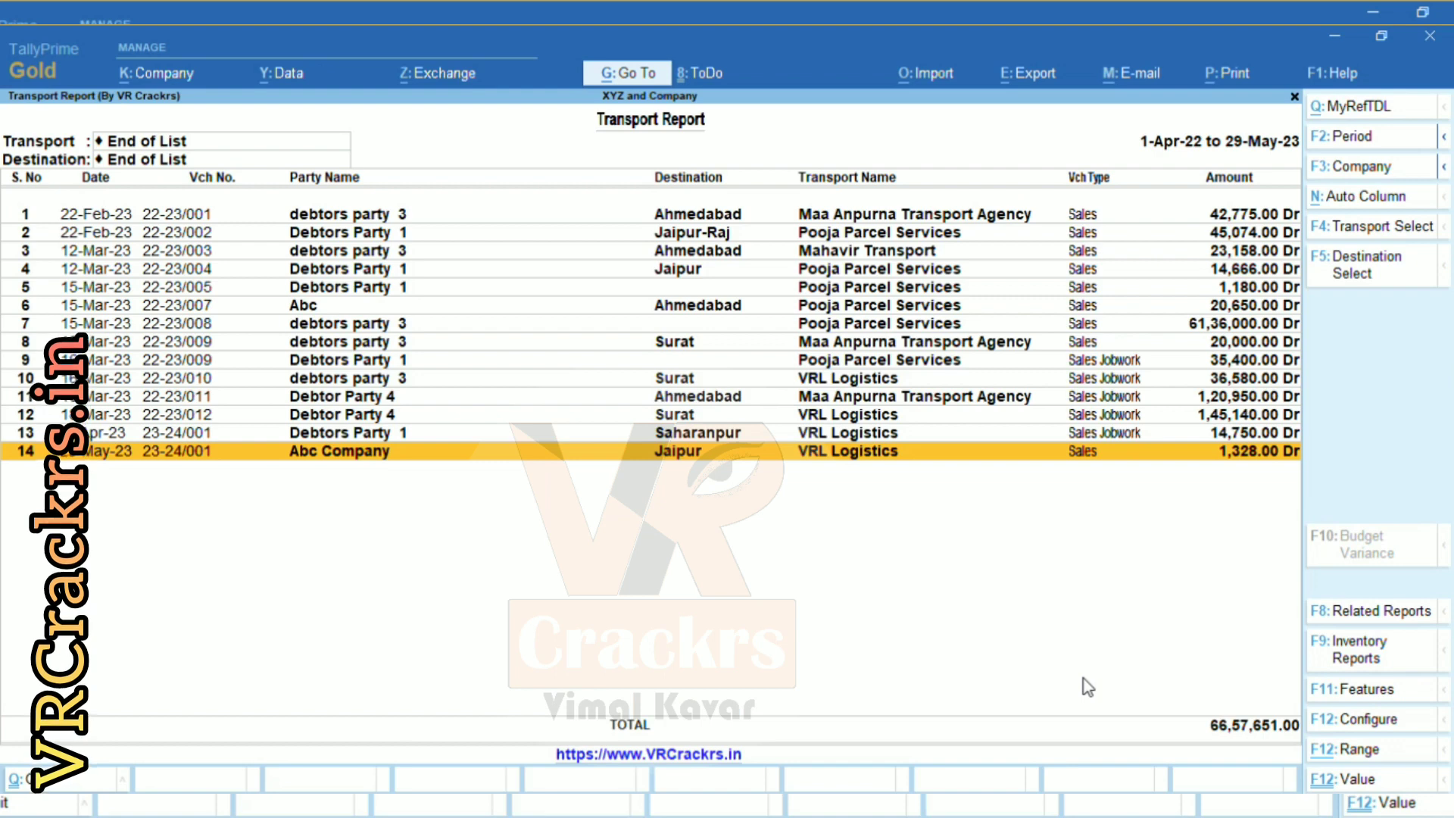
{"action": "key", "text": "Home"}
{"action": "key", "text": "Down"}
{"action": "key", "text": "Down"}
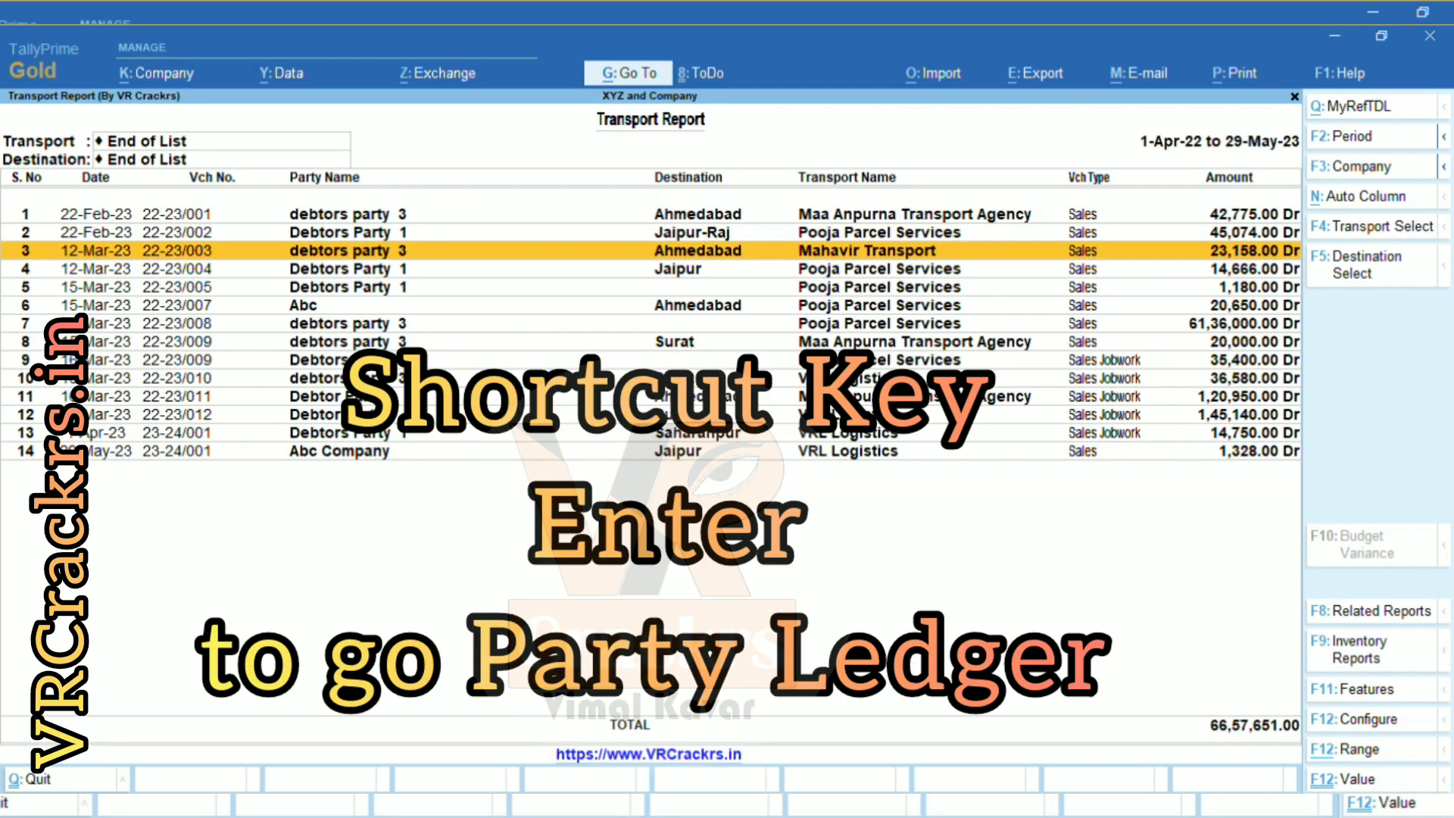
{"action": "key", "text": "Up"}
{"action": "key", "text": "Up"}
{"action": "key", "text": "Return"}
{"action": "key", "text": "Escape"}
Open sales voucher 22-23/001 for alteration and leave it without changes.
{"action": "key", "text": "ctrl+Return"}
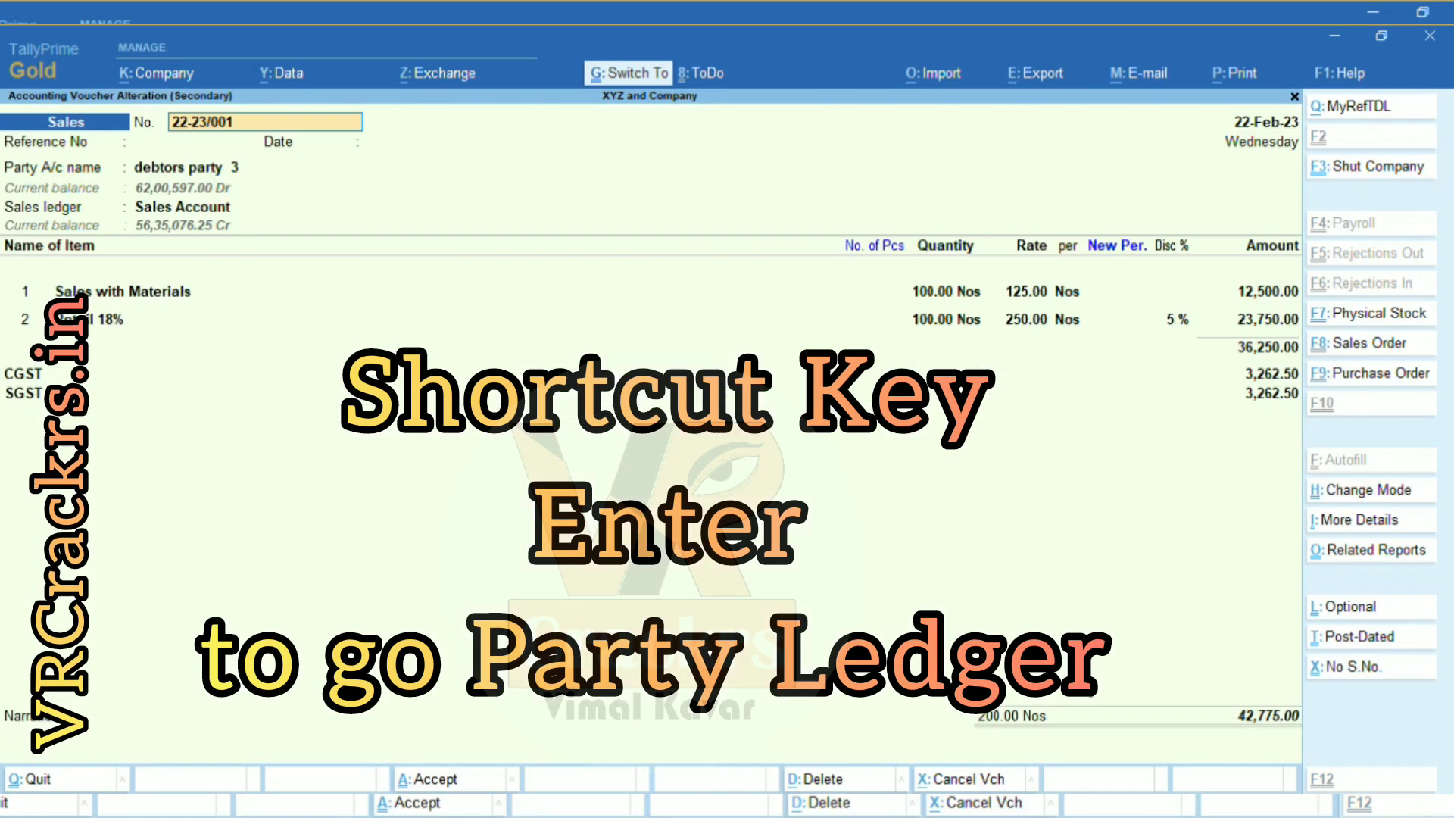
{"action": "key", "text": "Return"}
{"action": "key", "text": "Escape"}
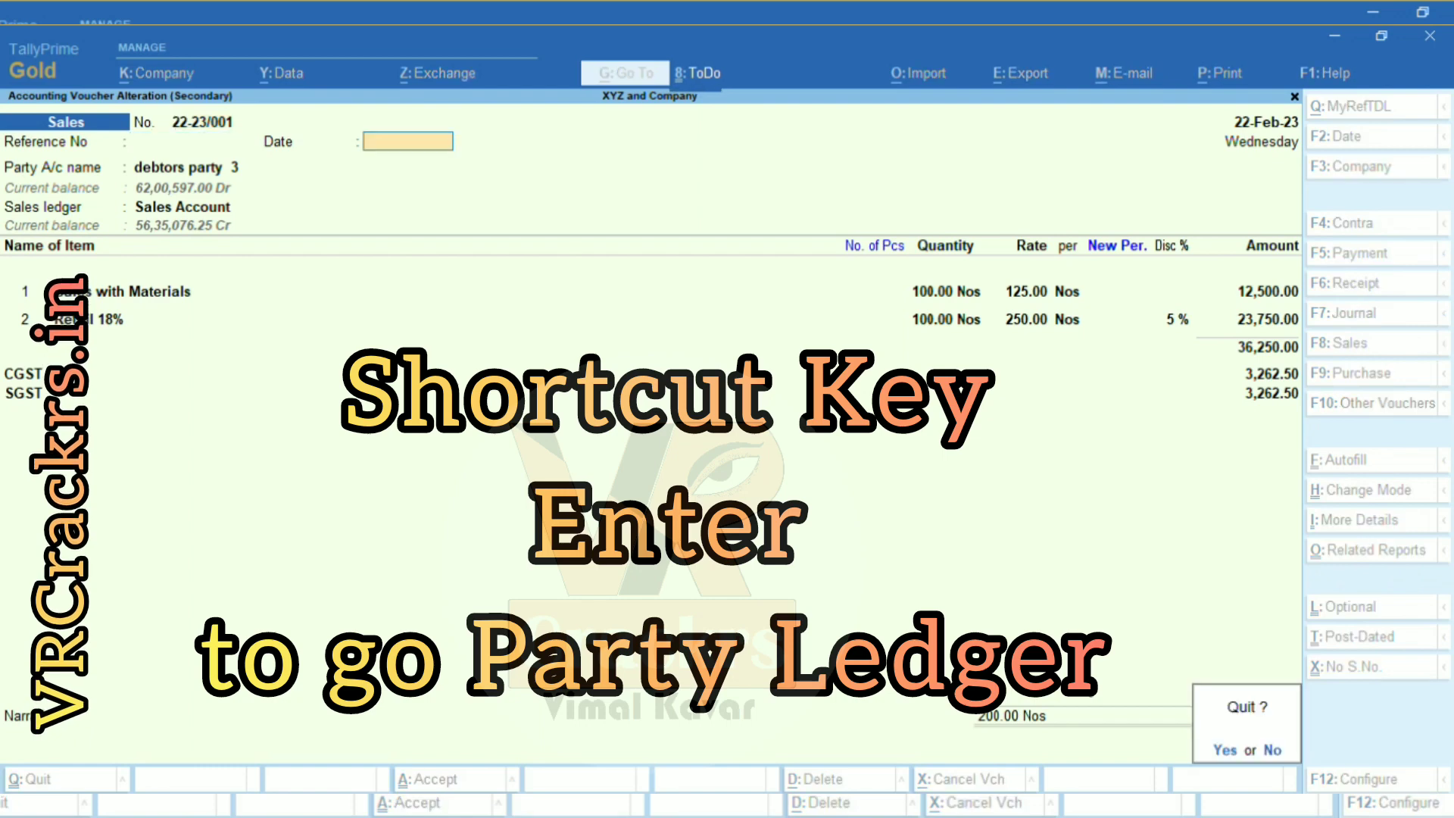
{"action": "key", "text": "Return"}
Inspect the 61,36,000.00 voucher and Debtor Party 4's voucher 22-23/011, then close the report.
{"action": "key", "text": "Down"}
{"action": "key", "text": "Down"}
{"action": "key", "text": "Down"}
{"action": "key", "text": "Down"}
{"action": "key", "text": "Down"}
{"action": "key", "text": "Down"}
{"action": "key", "text": "ctrl+Return"}
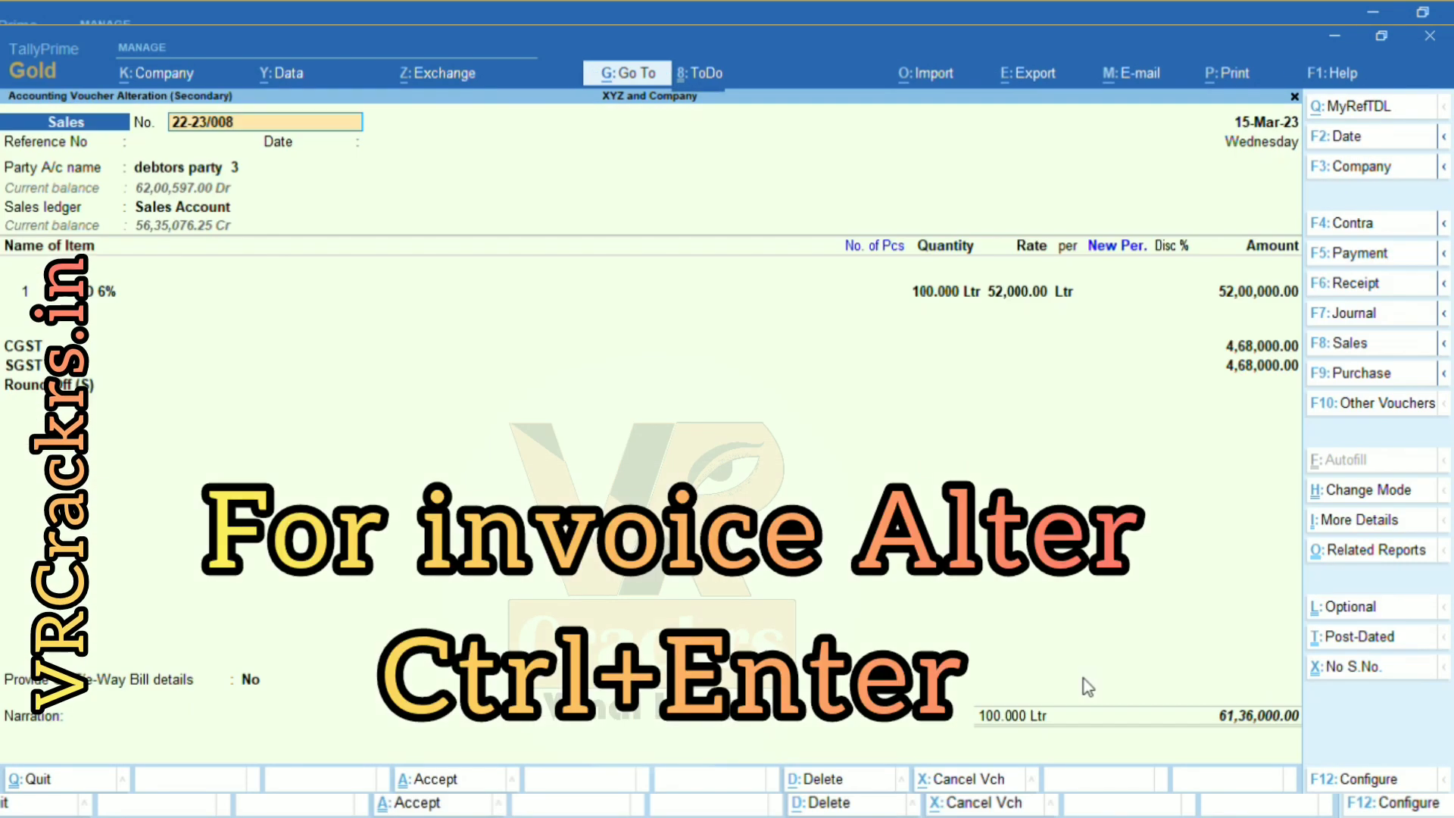
{"action": "key", "text": "Escape"}
{"action": "key", "text": "Down"}
{"action": "key", "text": "Down"}
{"action": "key", "text": "Down"}
{"action": "key", "text": "Down"}
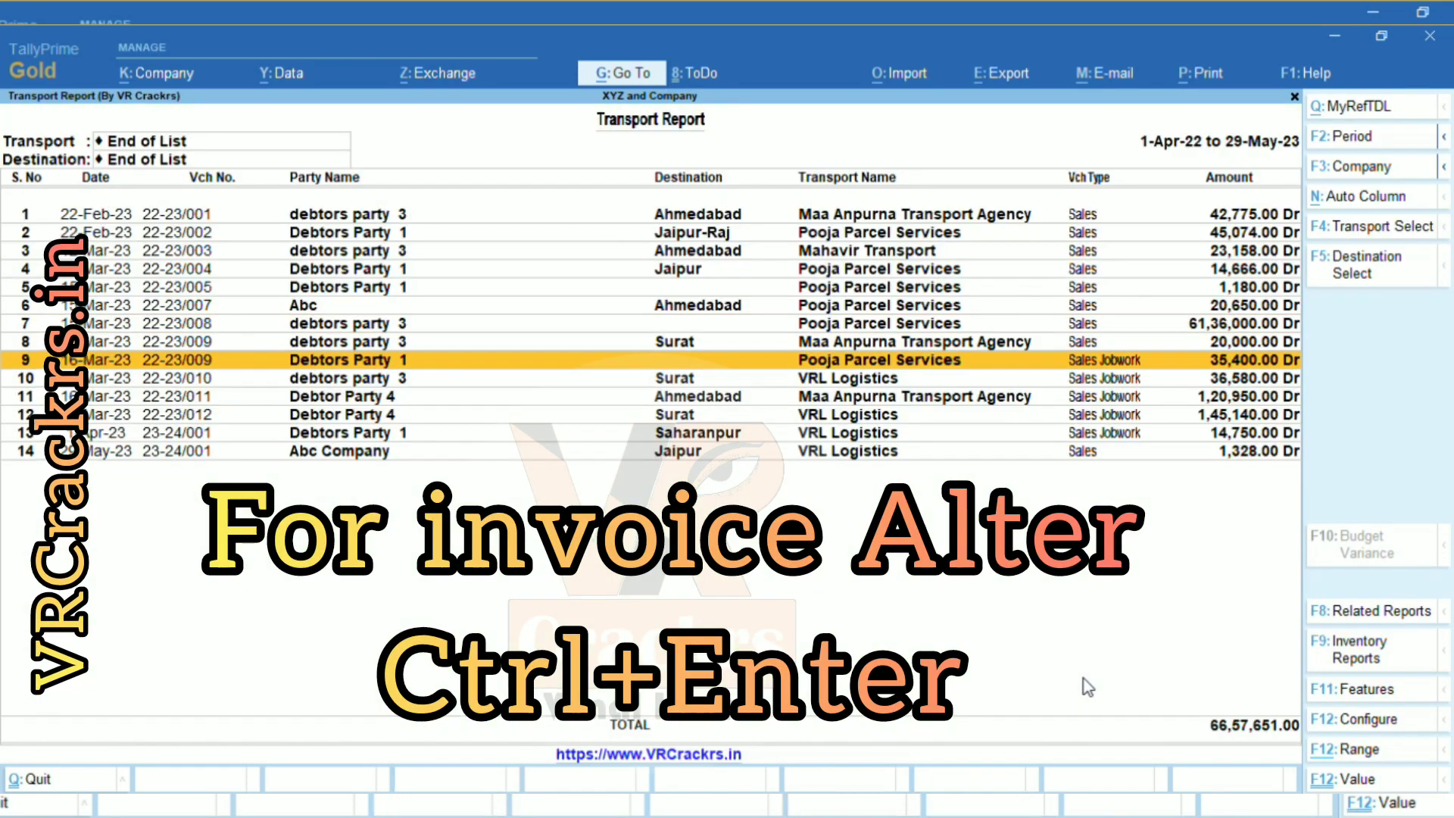
{"action": "key", "text": "ctrl+Return"}
{"action": "key", "text": "Escape"}
{"action": "key", "text": "Return"}
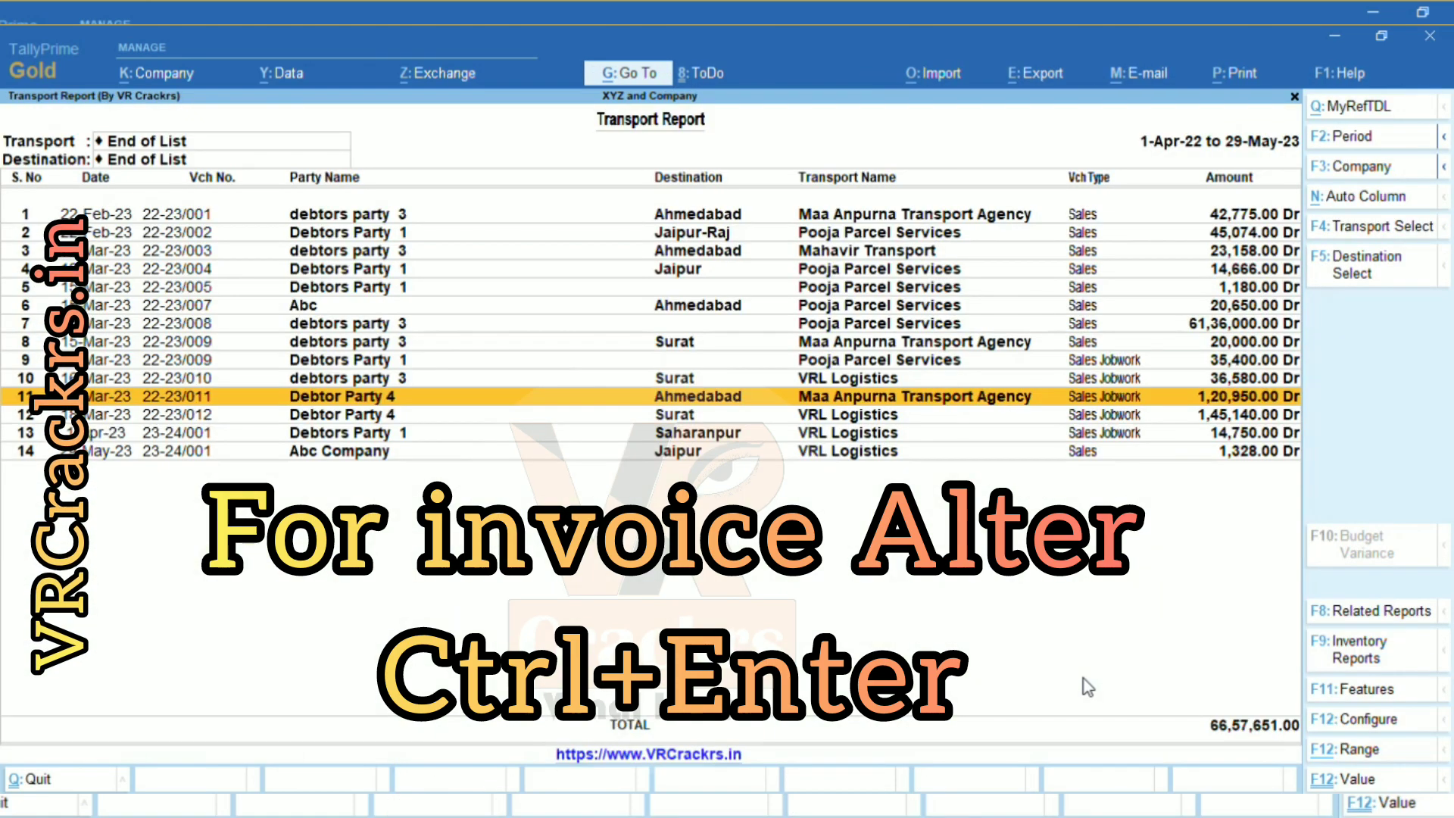
{"action": "key", "text": "Escape"}
Glance at the Dispatch Destination list, then open the Transport Name Master.
{"action": "key", "text": "Up"}
{"action": "key", "text": "Return"}
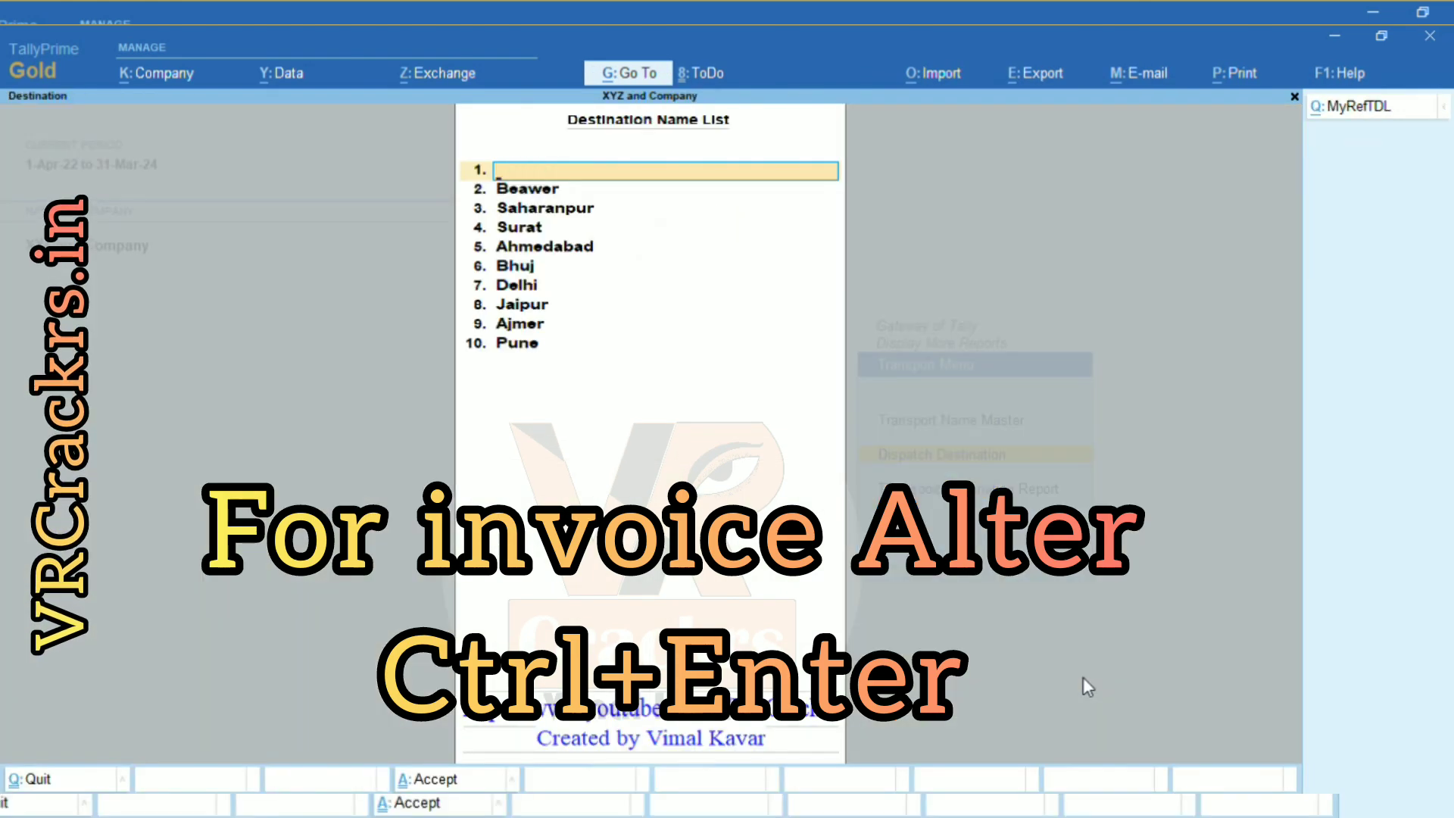
{"action": "key", "text": "Escape"}
{"action": "key", "text": "Up"}
{"action": "key", "text": "Return"}
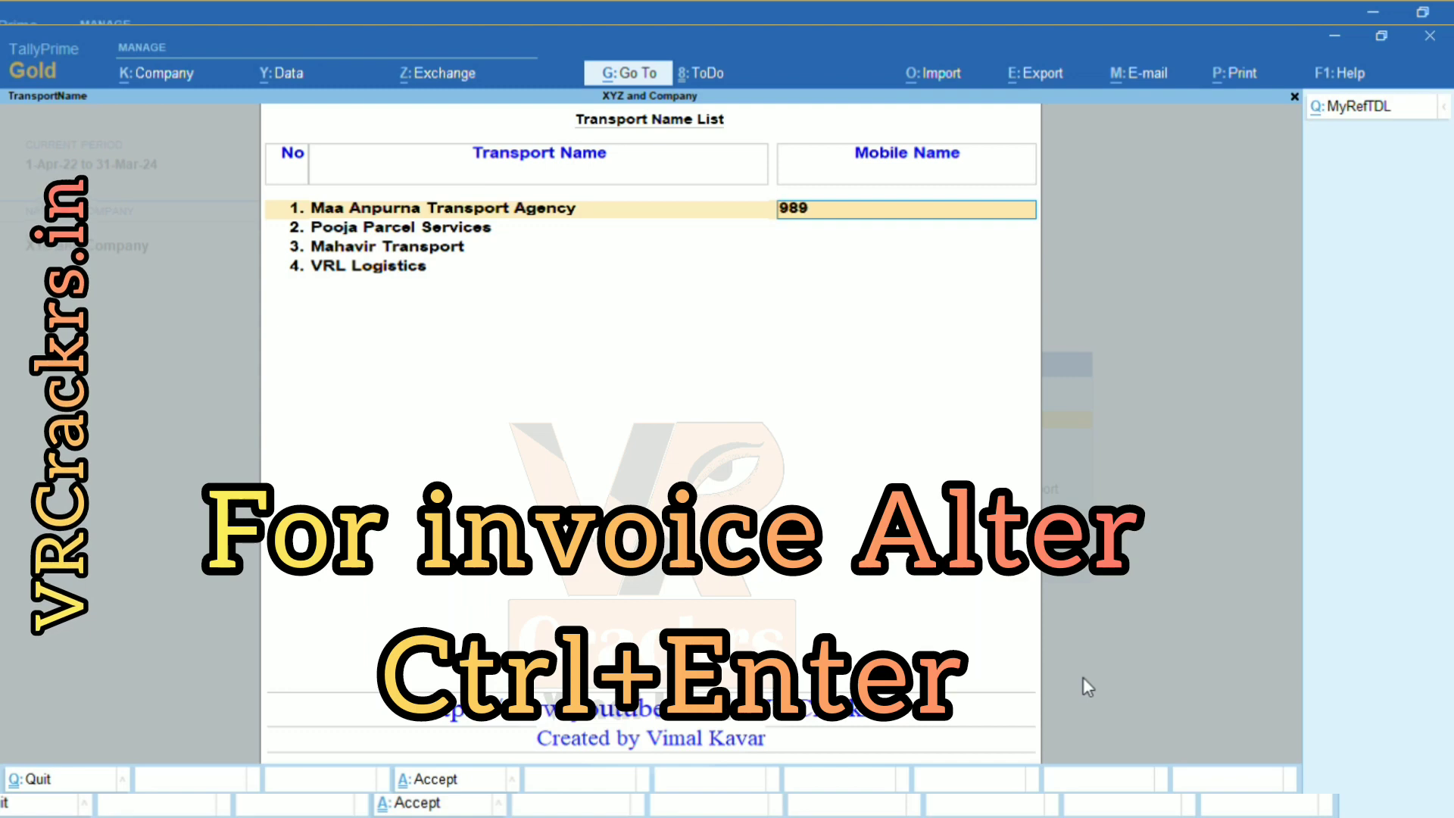
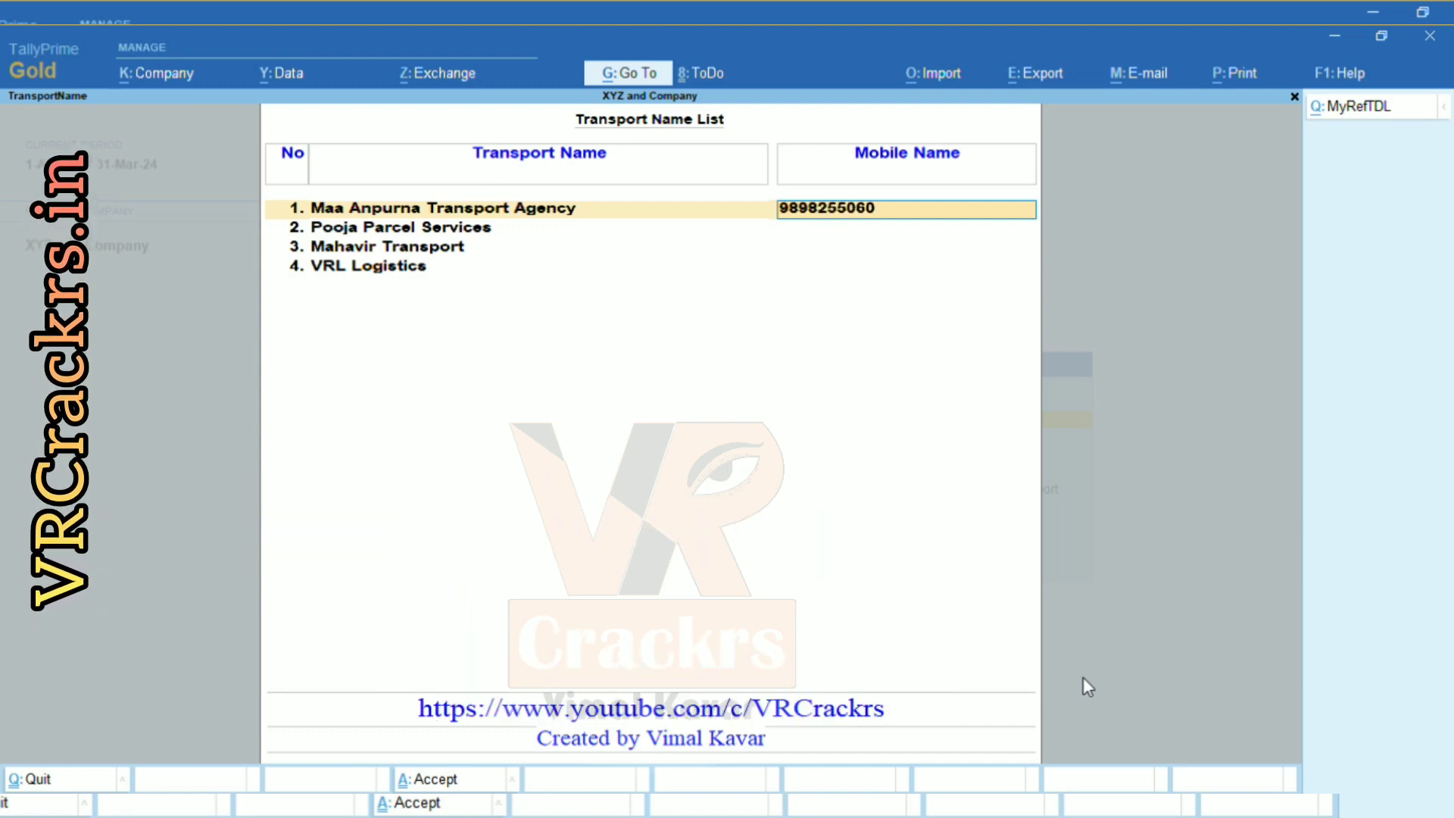
Enter a mobile number for each of the four transporters and save the list.
{"action": "key", "text": "Return"}
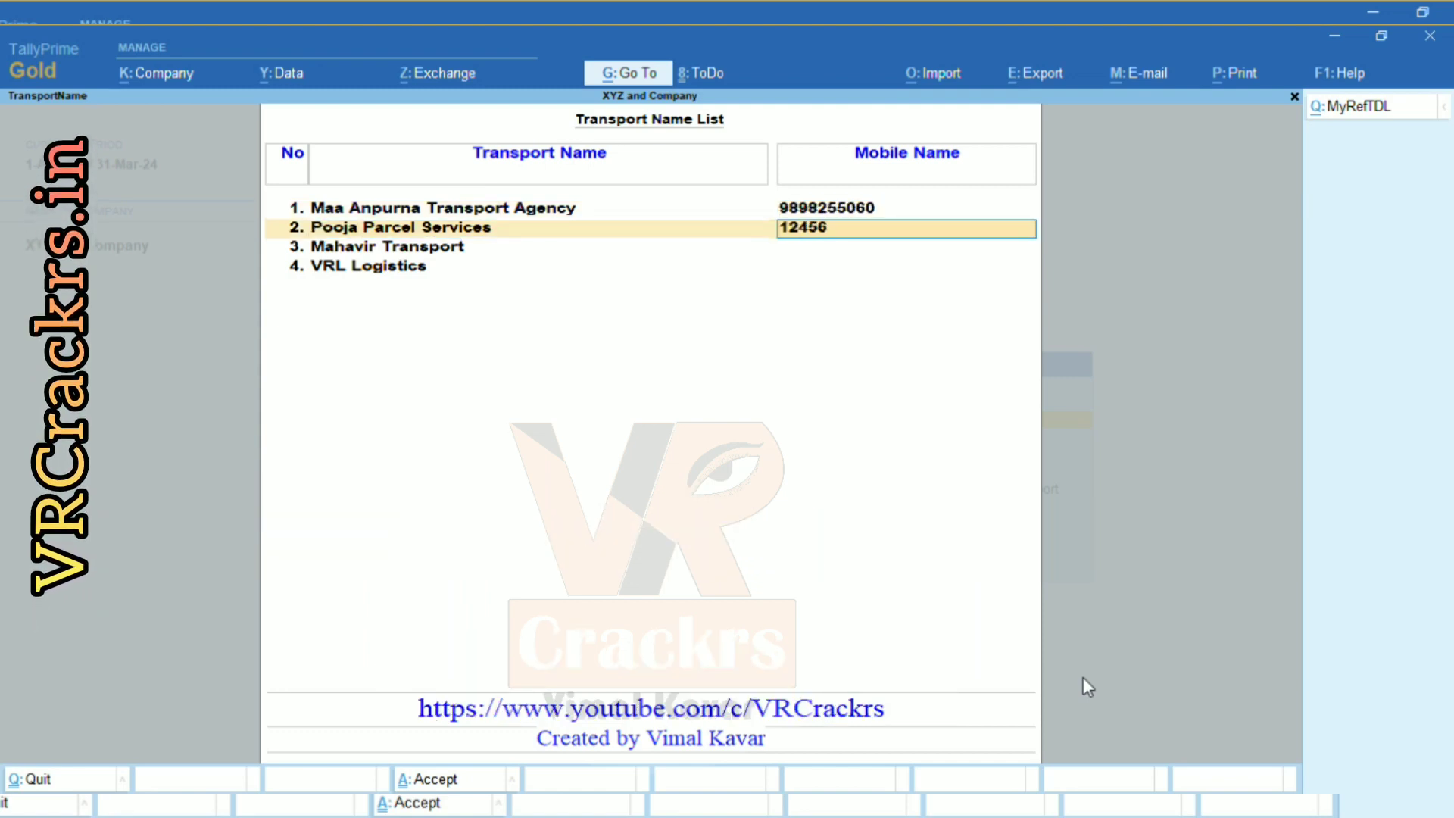
{"action": "key", "text": "Return"}
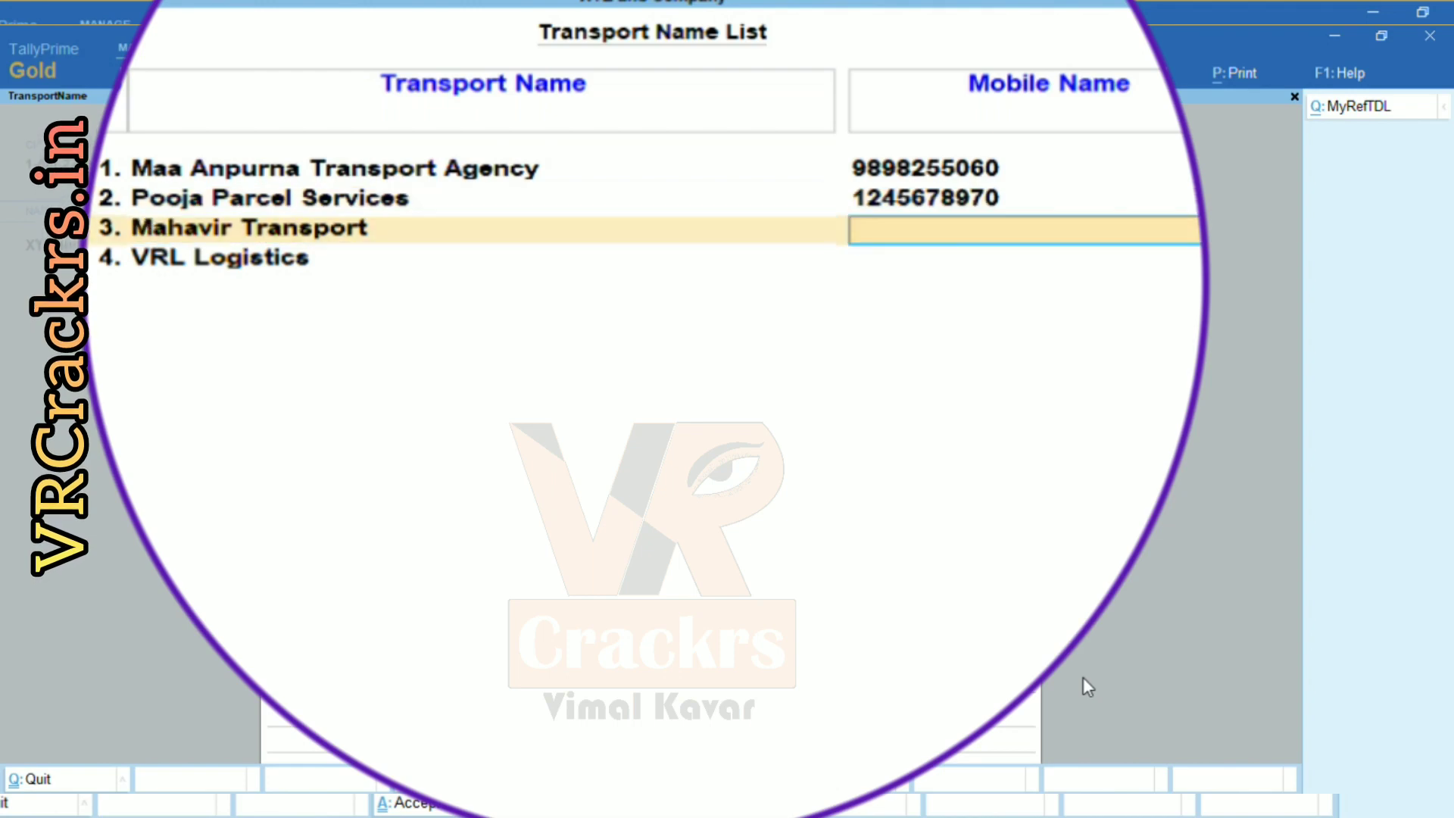
{"action": "key", "text": "Return"}
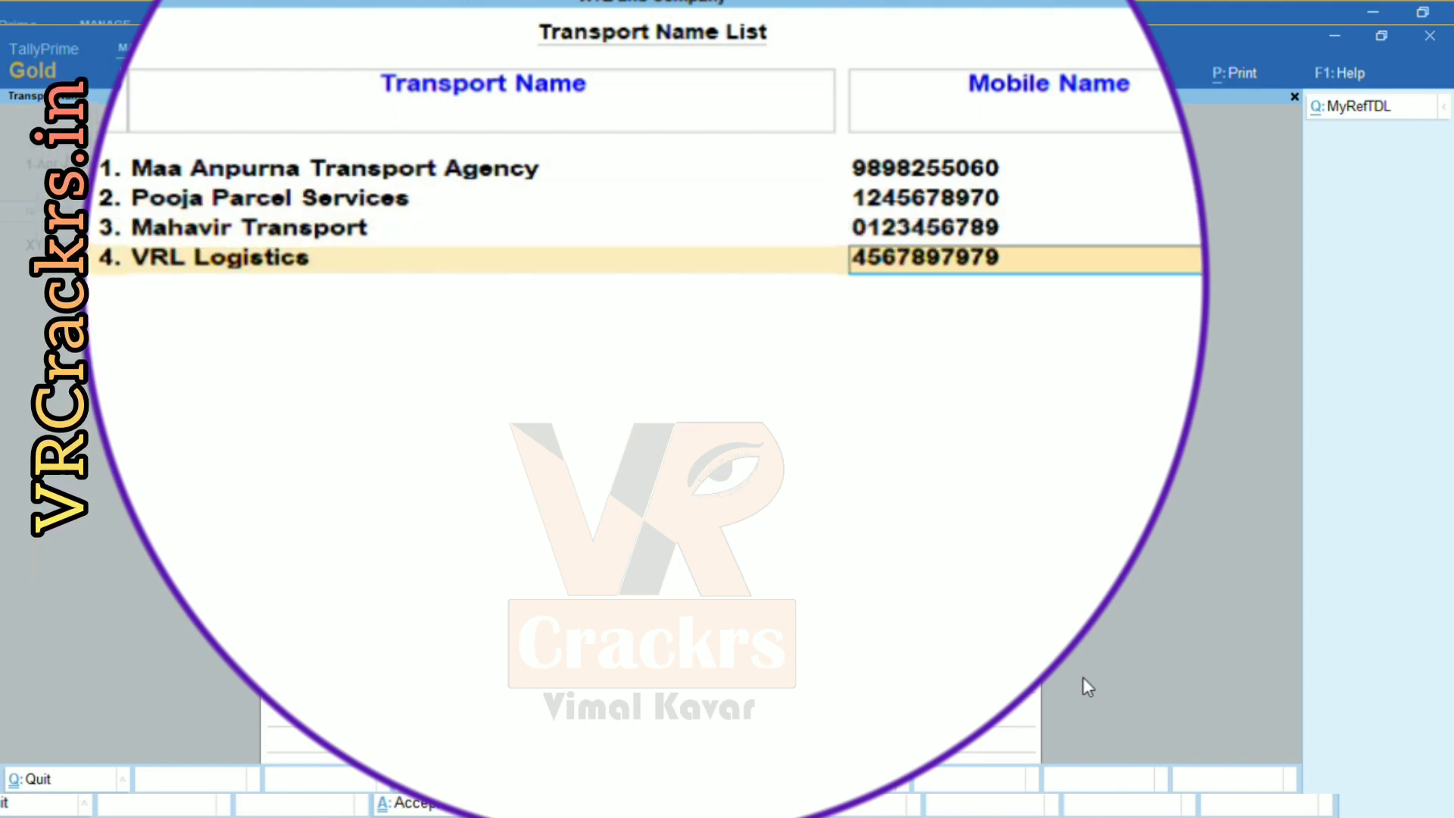
{"action": "key", "text": "Return"}
{"action": "key", "text": "Return"}
{"action": "key", "text": "Return"}
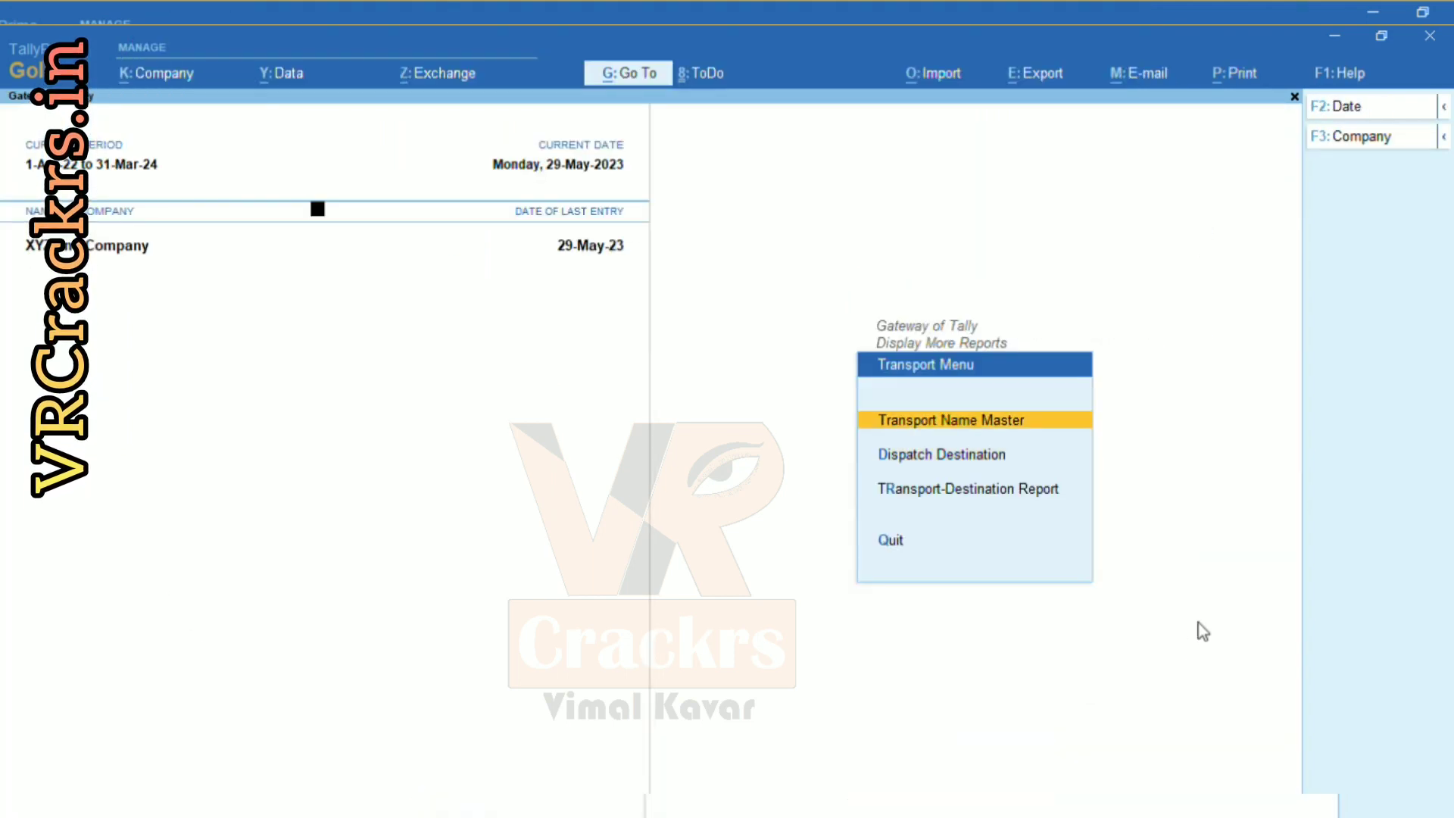
Review transporter mobile numbers in May voucher 23-24/001's Dispatched through list, then back out.
{"action": "key", "text": "Down"}
{"action": "key", "text": "Down"}
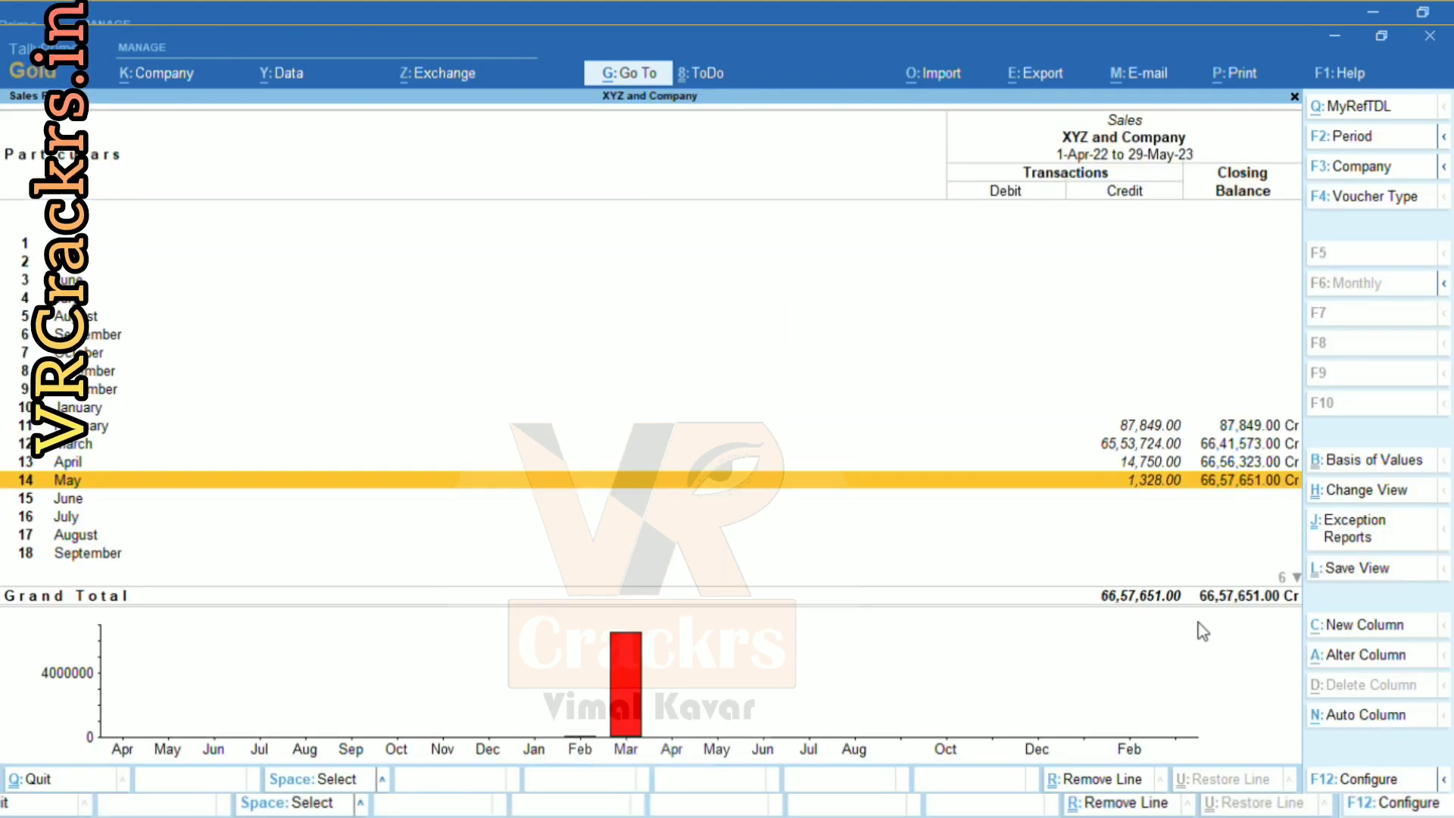
{"action": "key", "text": "Return"}
{"action": "key", "text": "Return"}
{"action": "key", "text": "Return"}
{"action": "key", "text": "Return"}
{"action": "key", "text": "Return"}
{"action": "key", "text": "Return"}
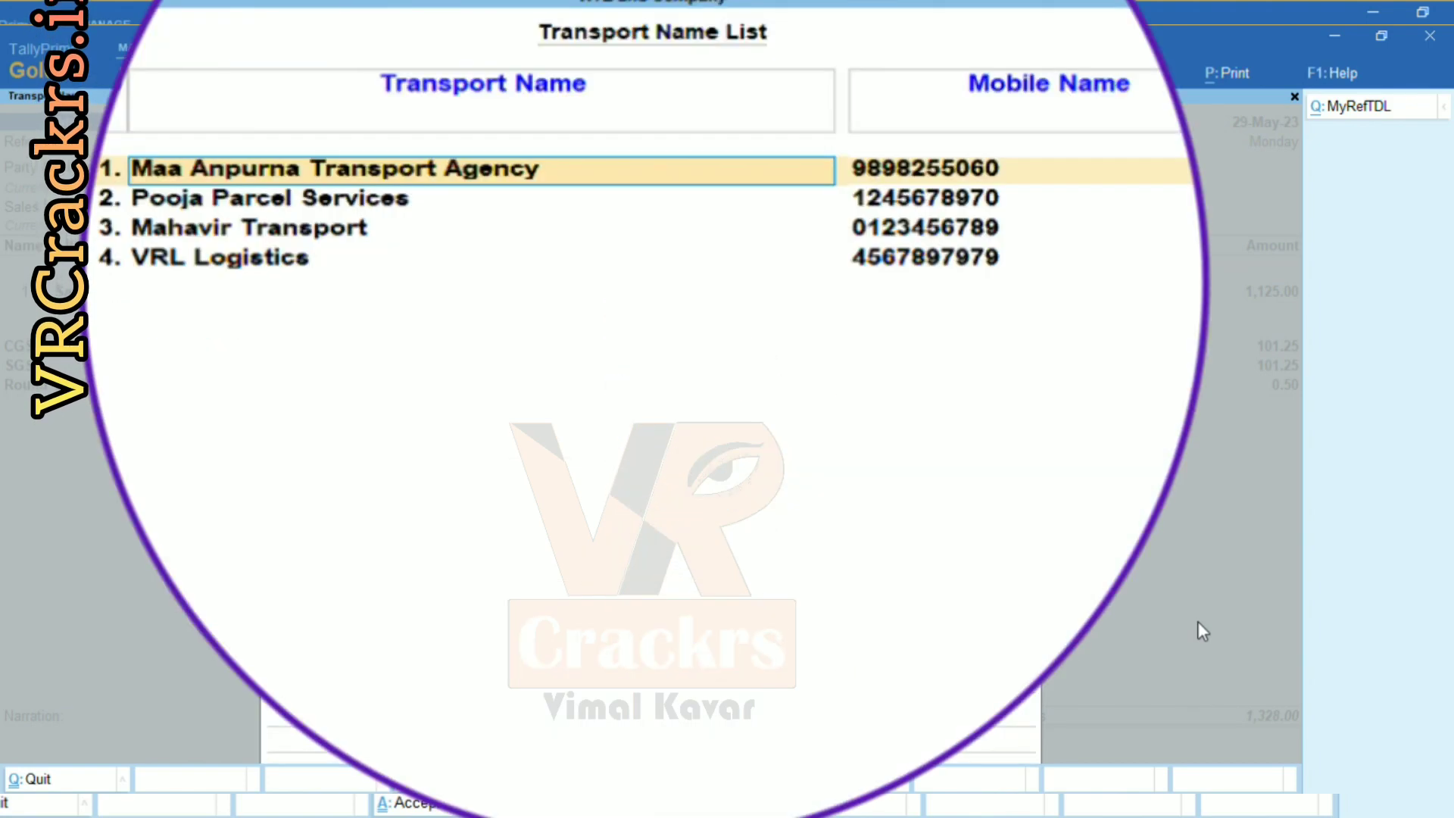
{"action": "key", "text": "Return"}
{"action": "key", "text": "BackSpace"}
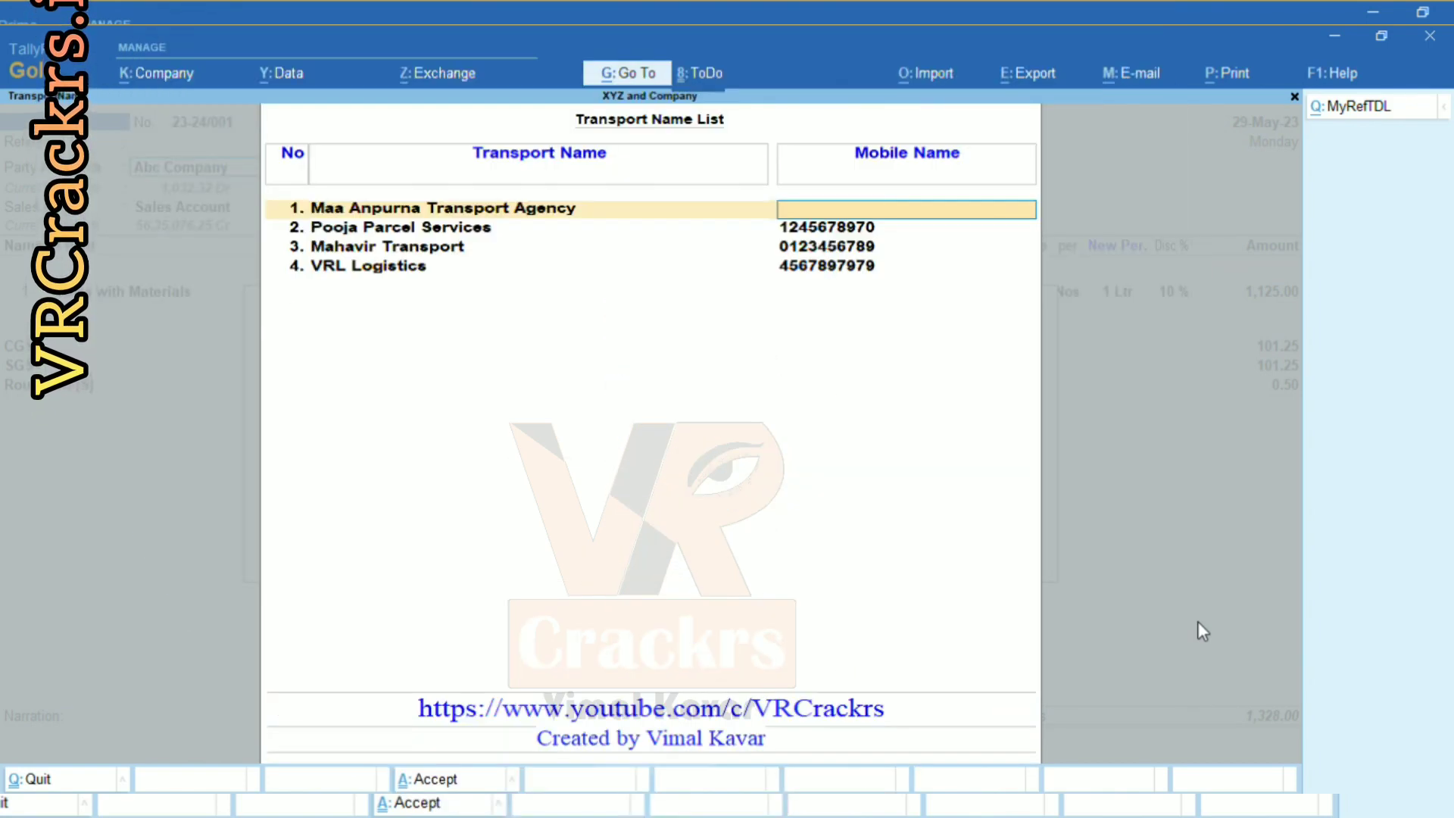
{"action": "key", "text": "Escape"}
{"action": "key", "text": "y"}
{"action": "key", "text": "Escape"}
{"action": "key", "text": "y"}
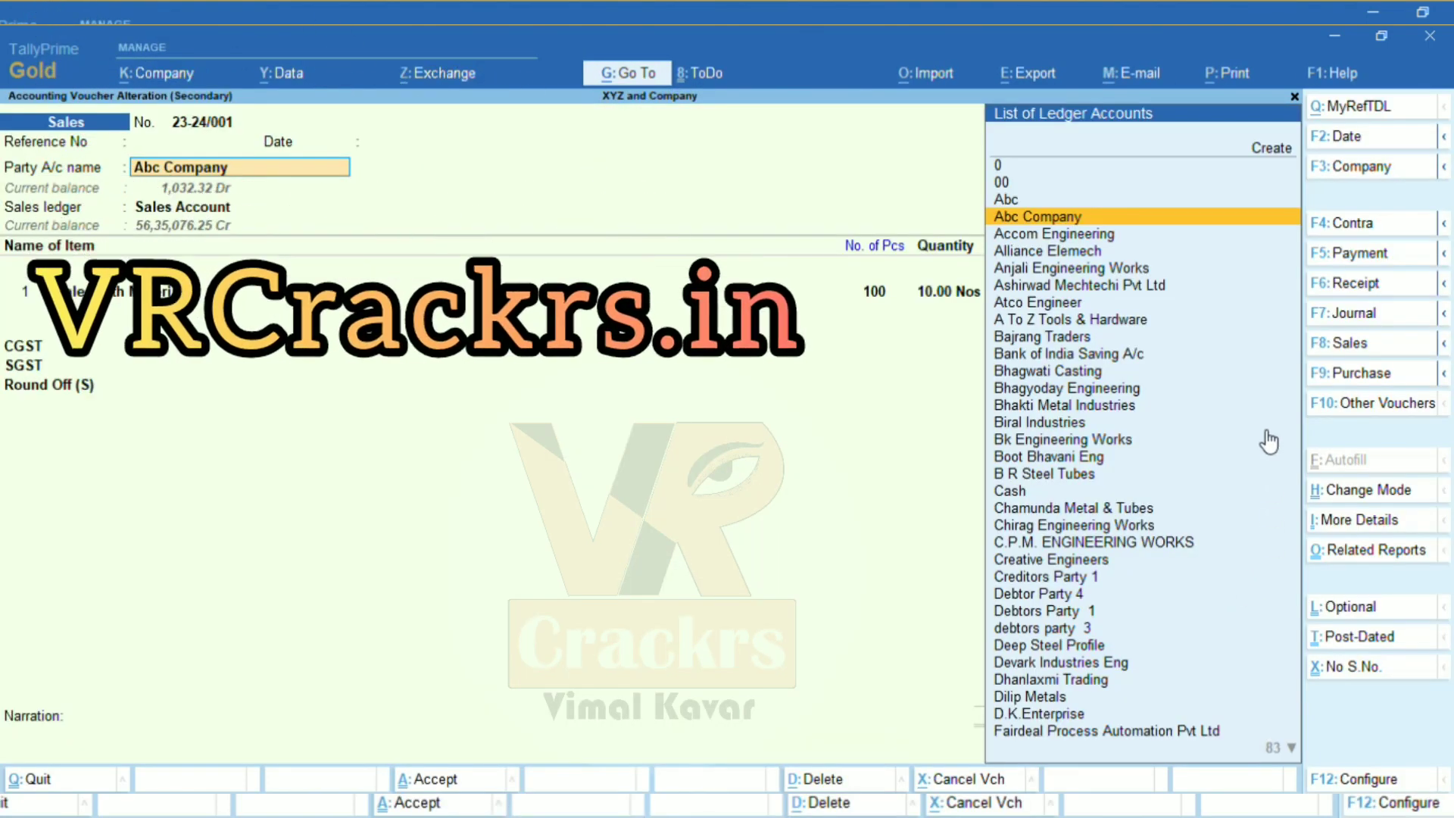